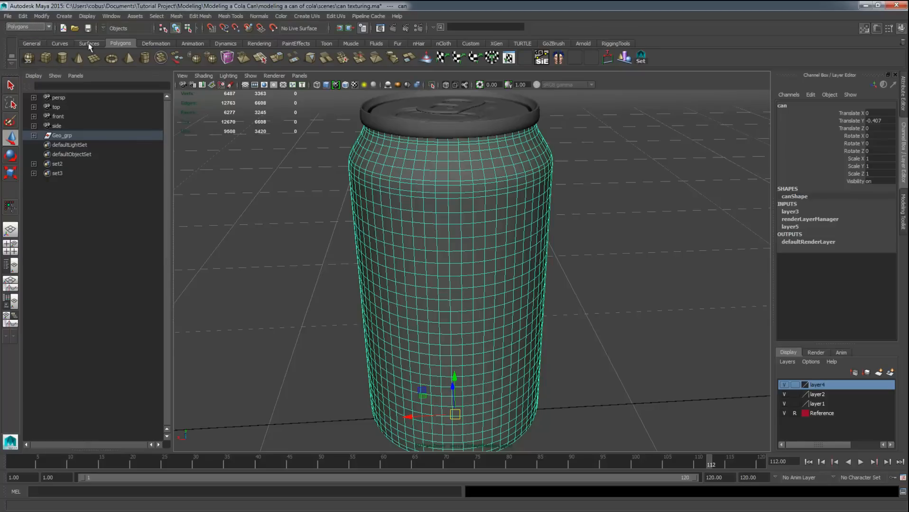
# Open the UV Texture Editor for the can body, turn on its checkered texture display and place the editor beside the model.
pyautogui.click(306, 16)
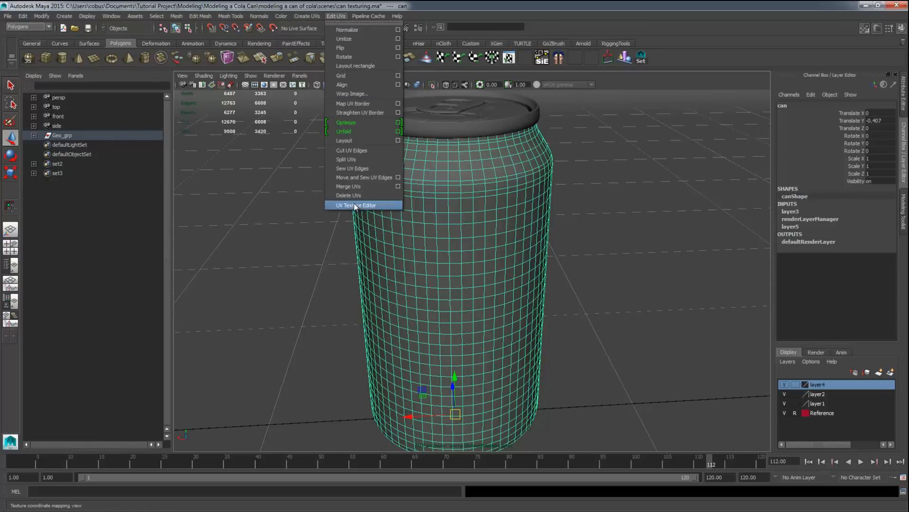
pyautogui.click(353, 205)
pyautogui.moveTo(328, 375); pyautogui.dragTo(580, 53)
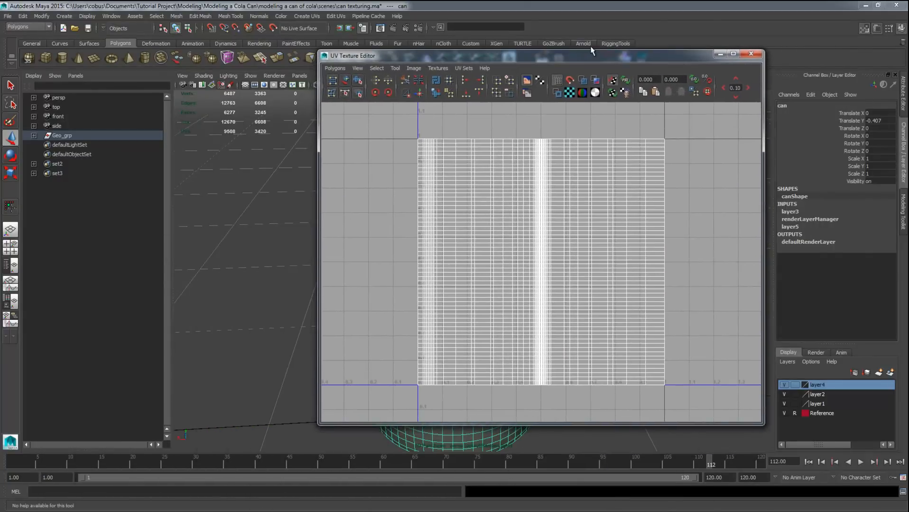
pyautogui.click(569, 93)
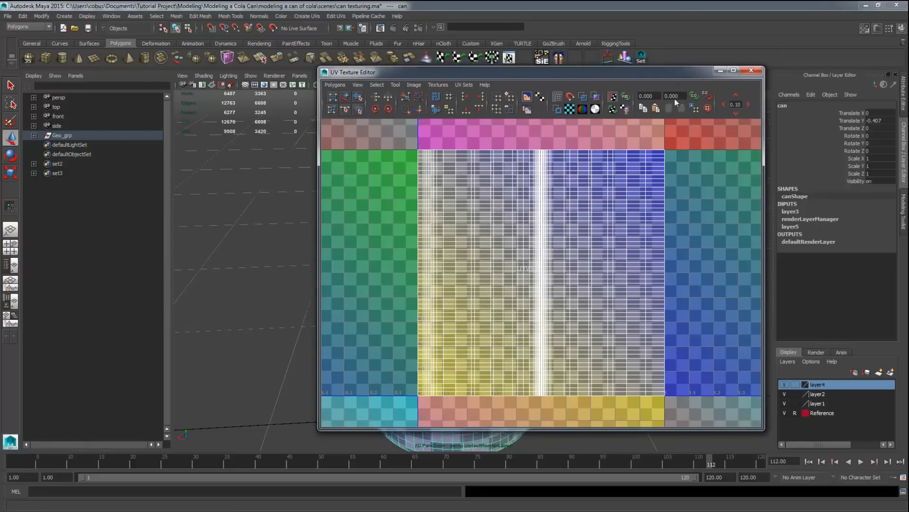
pyautogui.moveTo(674, 57); pyautogui.dragTo(833, 56)
# Apply a cylindrical mapping to all faces of the can body, inserting the projection before deformers and without creating a new UV set.
pyautogui.scroll(5, 280, 233)
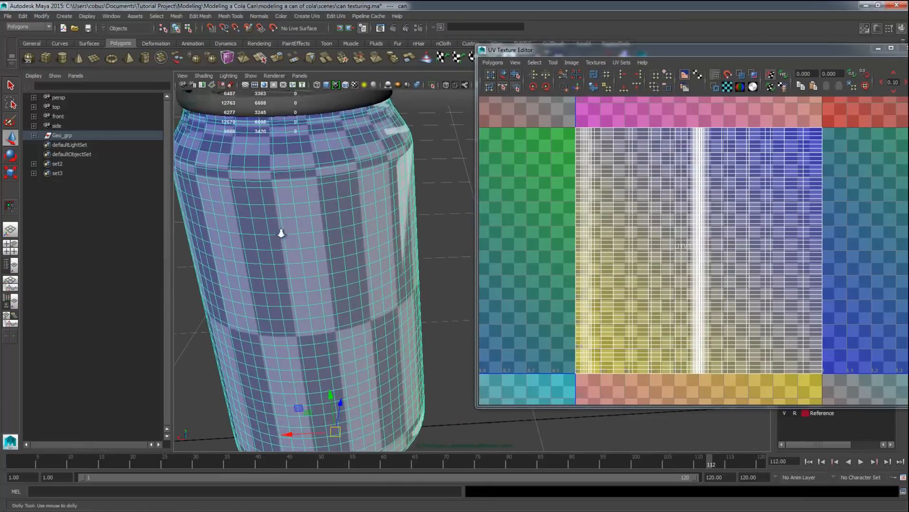
pyautogui.keyDown('alt'); pyautogui.moveTo(306, 278); pyautogui.dragTo(355, 383, button='middle'); pyautogui.keyUp('alt')
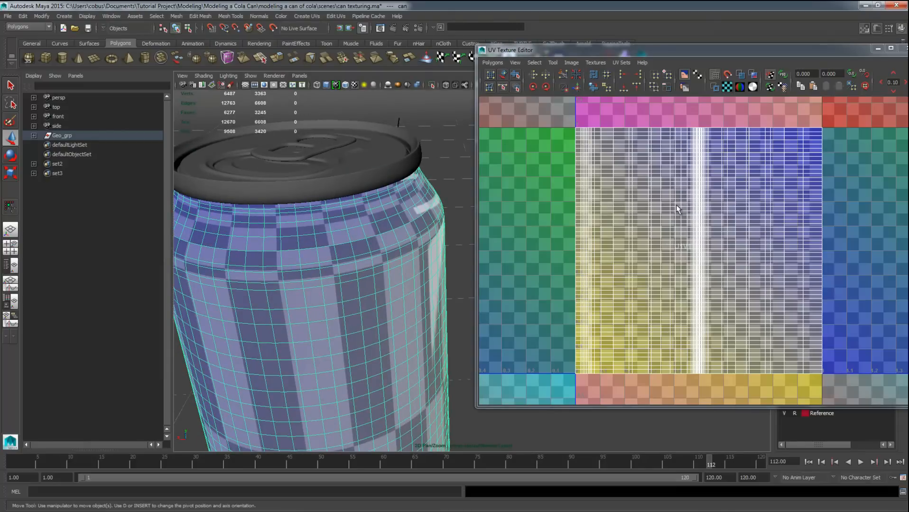
pyautogui.moveTo(334, 282); pyautogui.dragTo(333, 296, button='right')
pyautogui.click(331, 295)
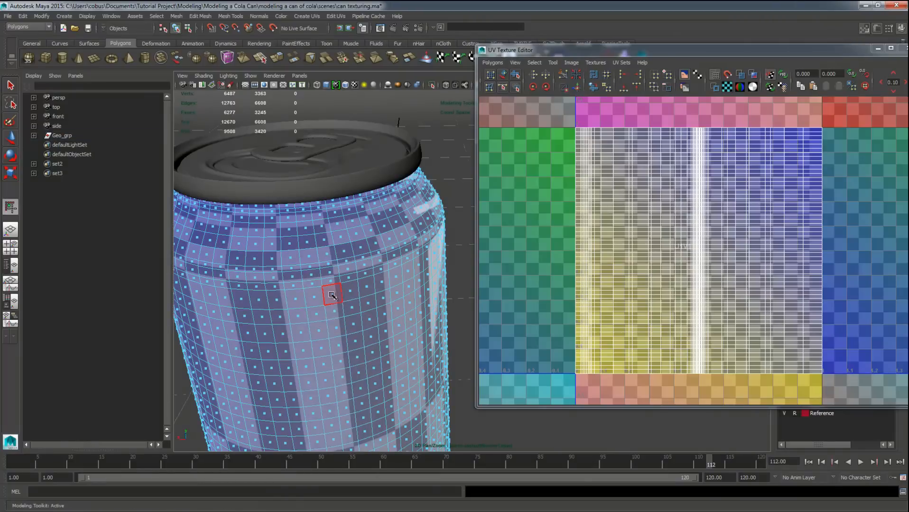
pyautogui.keyDown('alt'); pyautogui.moveTo(412, 320); pyautogui.dragTo(330, 318, button='right'); pyautogui.keyUp('alt')
pyautogui.moveTo(330, 319)
pyautogui.keyDown('alt'); pyautogui.mouseDown(button='middle')
pyautogui.moveTo(328, 203)
pyautogui.moveTo(336, 304)
pyautogui.mouseUp(button='middle'); pyautogui.keyUp('alt')
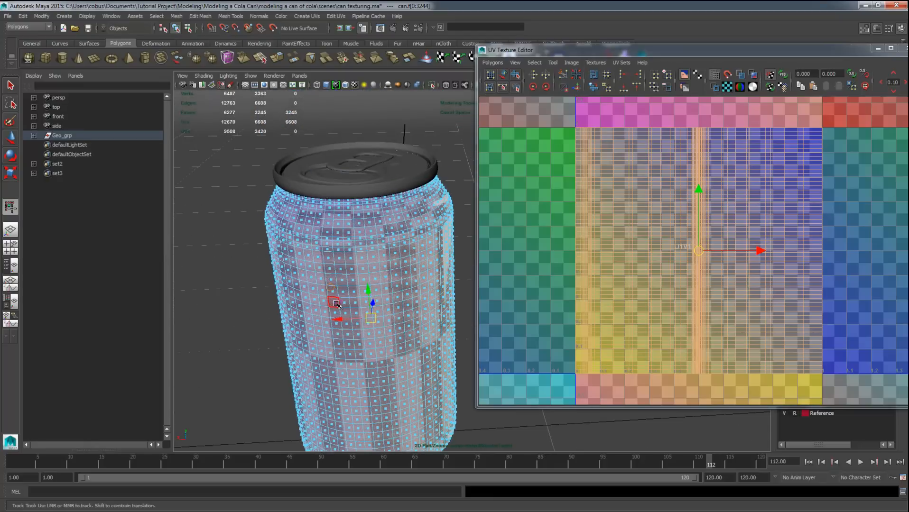
pyautogui.click(311, 17)
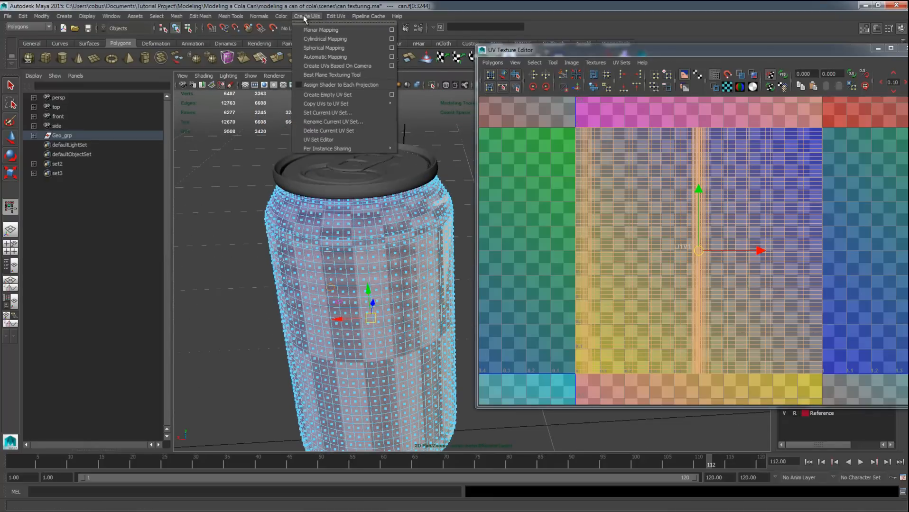
pyautogui.click(391, 38)
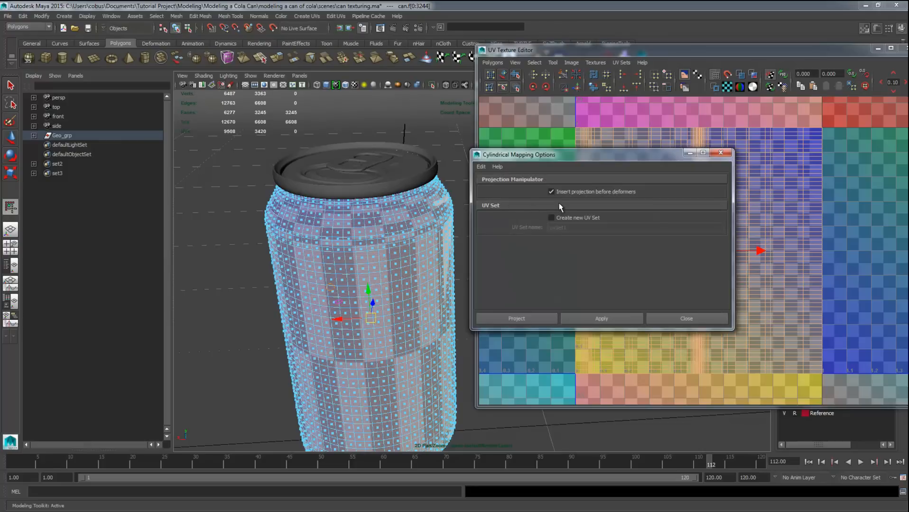
pyautogui.click(612, 318)
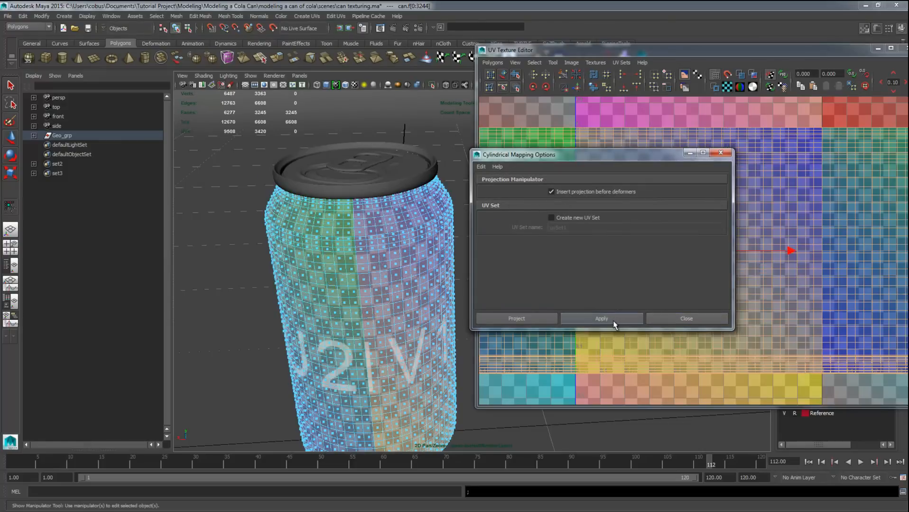
pyautogui.click(683, 320)
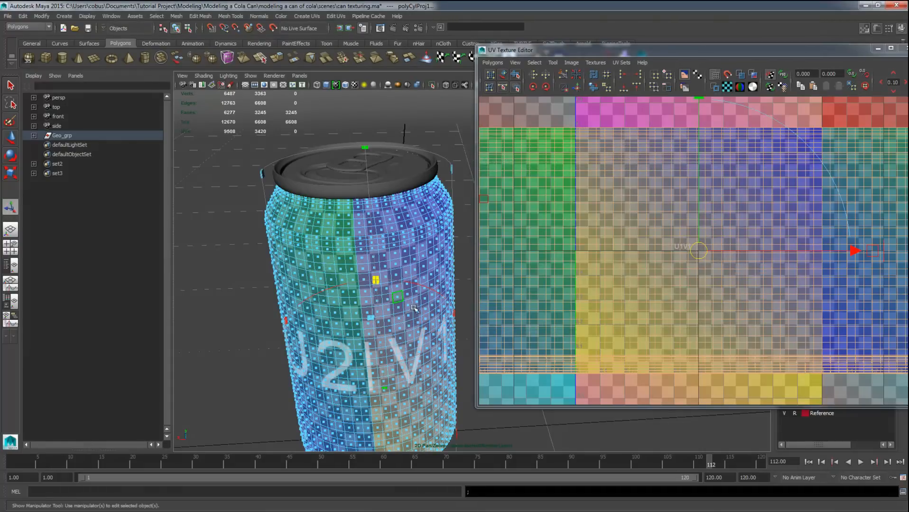
# Return the can body to object selection and isolate it in the perspective view.
pyautogui.keyDown('alt'); pyautogui.moveTo(416, 310); pyautogui.dragTo(345, 303); pyautogui.keyUp('alt')
pyautogui.keyDown('alt'); pyautogui.moveTo(345, 303); pyautogui.dragTo(314, 297, button='middle'); pyautogui.keyUp('alt')
pyautogui.keyDown('alt'); pyautogui.moveTo(314, 298); pyautogui.dragTo(426, 135); pyautogui.keyUp('alt')
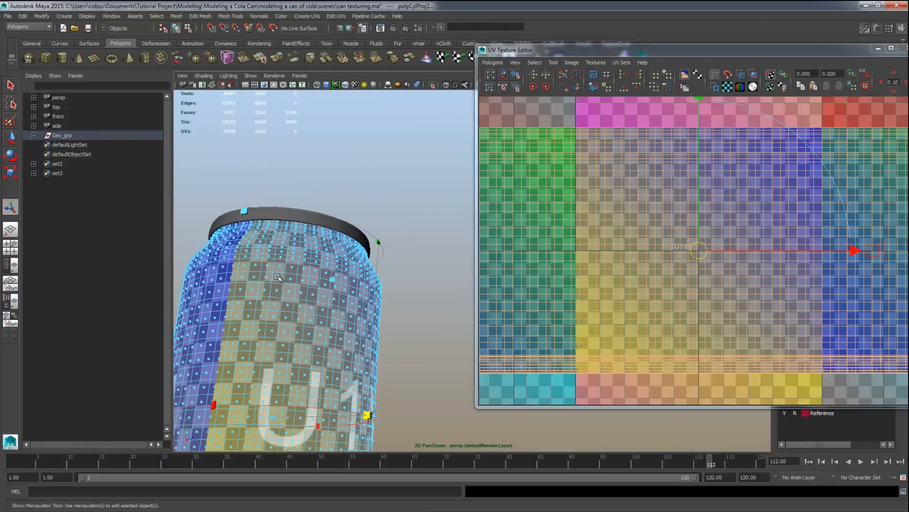
pyautogui.keyDown('alt'); pyautogui.moveTo(277, 278); pyautogui.dragTo(424, 285, button='right'); pyautogui.keyUp('alt')
pyautogui.moveTo(393, 231); pyautogui.dragTo(405, 213, button='right')
pyautogui.click(405, 212)
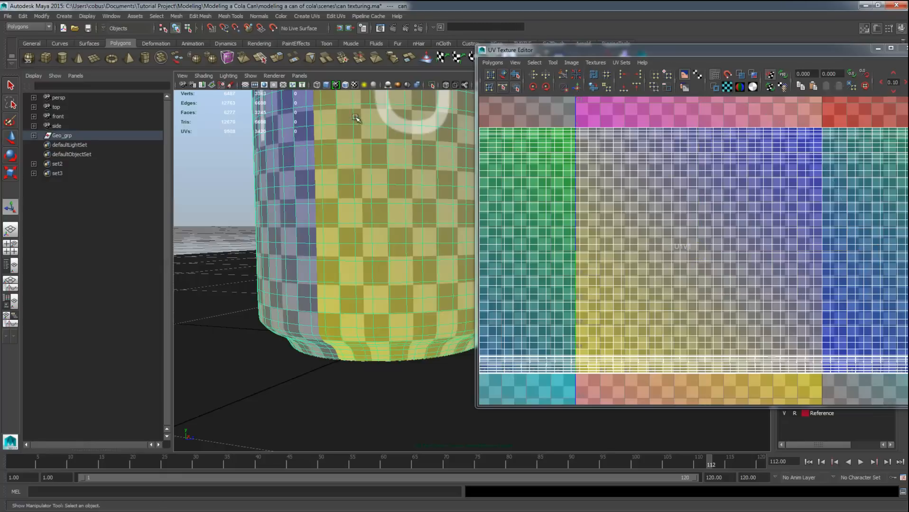
pyautogui.click(431, 85)
# Examine the checker pattern on the underside and lower side wall of the can for UV distortion.
pyautogui.keyDown('alt'); pyautogui.moveTo(356, 339); pyautogui.dragTo(375, 254); pyautogui.keyUp('alt')
pyautogui.keyDown('alt'); pyautogui.moveTo(374, 253); pyautogui.dragTo(412, 162, button='middle'); pyautogui.keyUp('alt')
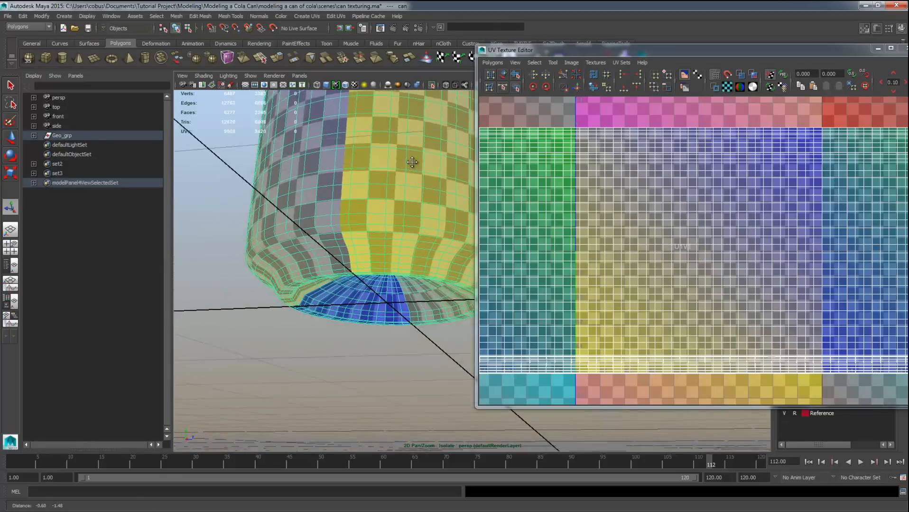
pyautogui.keyDown('alt'); pyautogui.moveTo(412, 162); pyautogui.dragTo(372, 216); pyautogui.keyUp('alt')
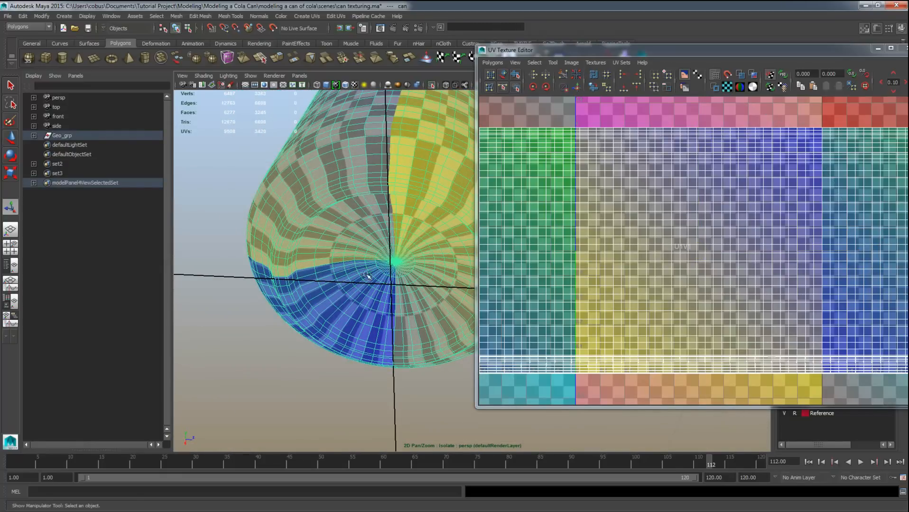
pyautogui.keyDown('alt'); pyautogui.moveTo(374, 186); pyautogui.dragTo(348, 272, button='middle'); pyautogui.keyUp('alt')
pyautogui.keyDown('alt'); pyautogui.moveTo(372, 190); pyautogui.dragTo(354, 275); pyautogui.keyUp('alt')
pyautogui.keyDown('alt'); pyautogui.moveTo(354, 275); pyautogui.dragTo(372, 137, button='middle'); pyautogui.keyUp('alt')
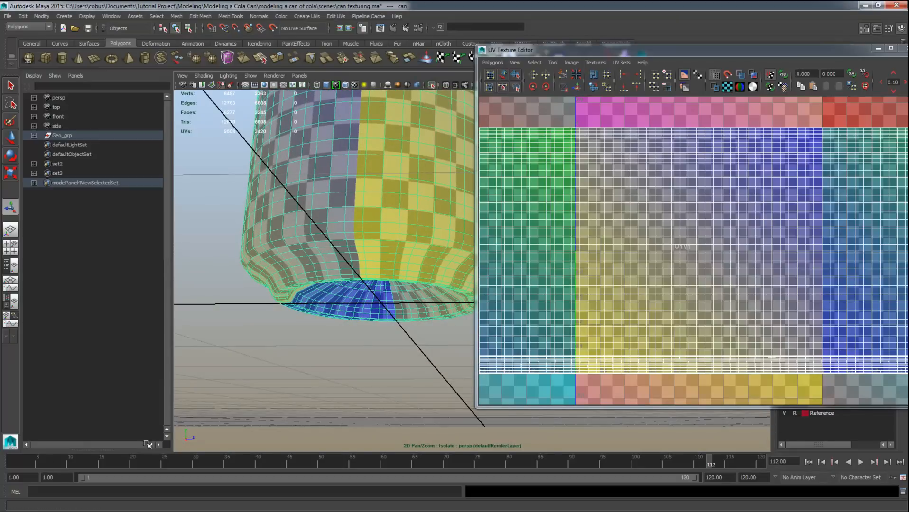
pyautogui.keyDown('alt'); pyautogui.moveTo(379, 271); pyautogui.dragTo(321, 356); pyautogui.keyUp('alt')
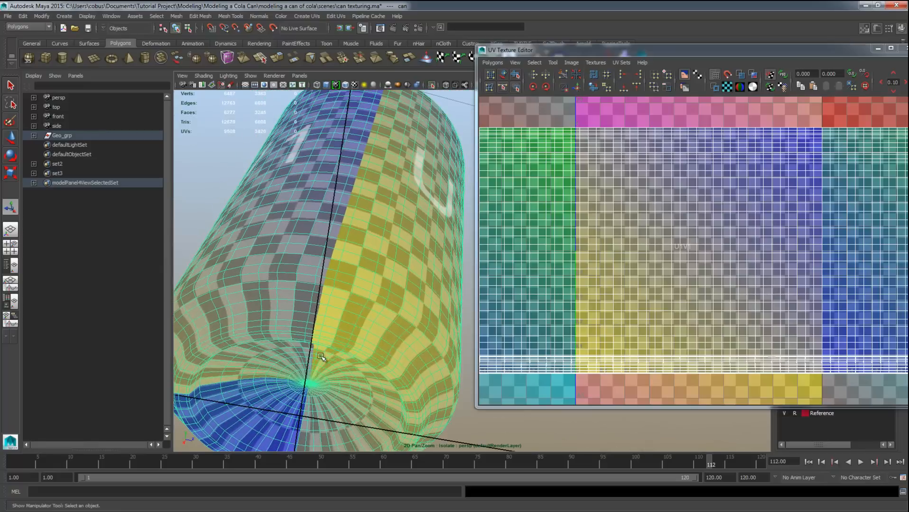
# Switch the can body to face selection with its concave base in view.
pyautogui.moveTo(305, 381); pyautogui.dragTo(304, 330, button='right')
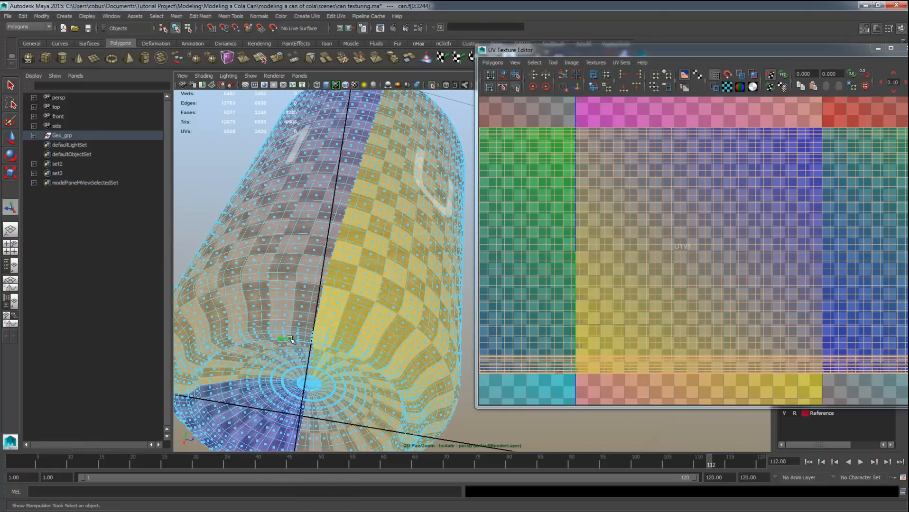
pyautogui.keyDown('alt'); pyautogui.moveTo(304, 412); pyautogui.dragTo(395, 219); pyautogui.keyUp('alt')
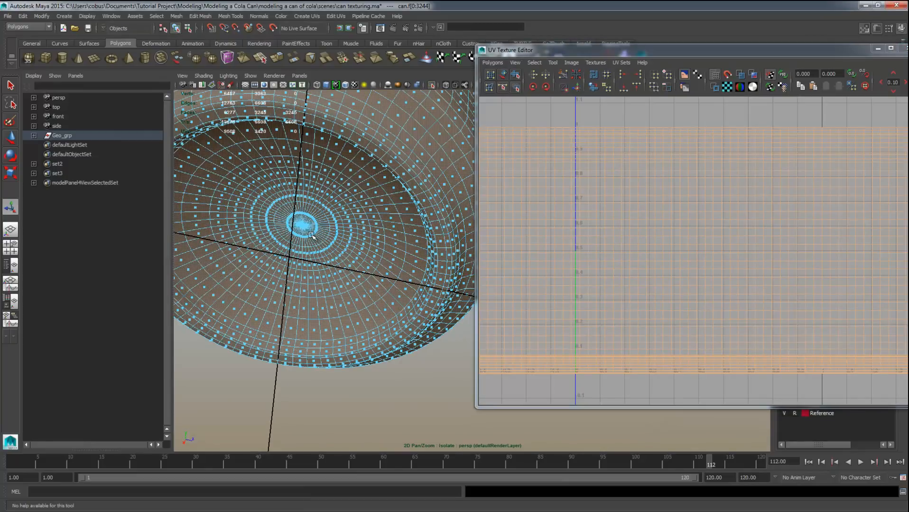
pyautogui.keyDown('alt'); pyautogui.moveTo(353, 237); pyautogui.dragTo(366, 261); pyautogui.keyUp('alt')
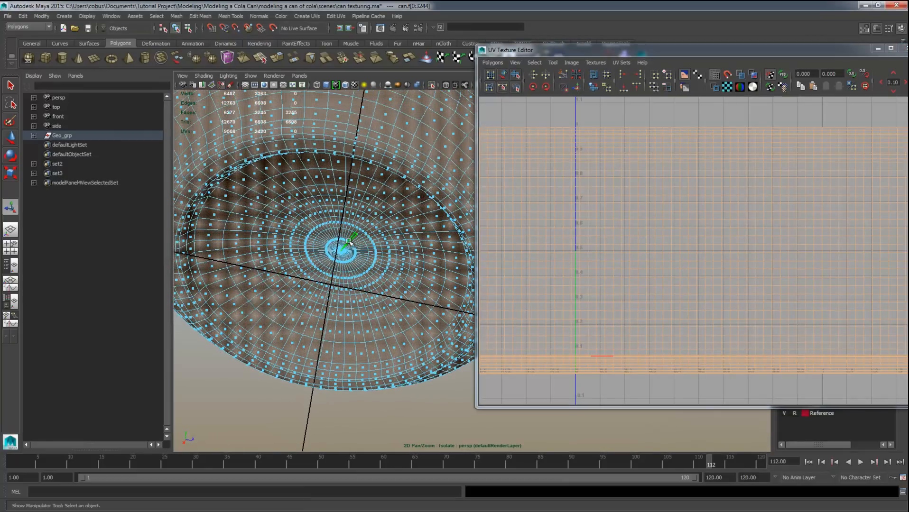
# Try to select the ring of faces around the centre of the can's base.
pyautogui.click(354, 242)
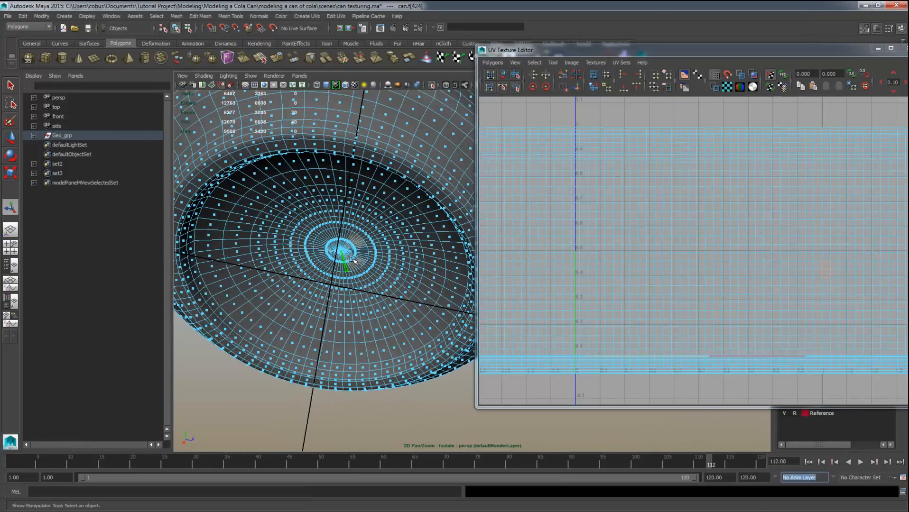
pyautogui.keyDown('shift'); pyautogui.click(353, 264); pyautogui.keyUp('shift')
pyautogui.click(354, 266)
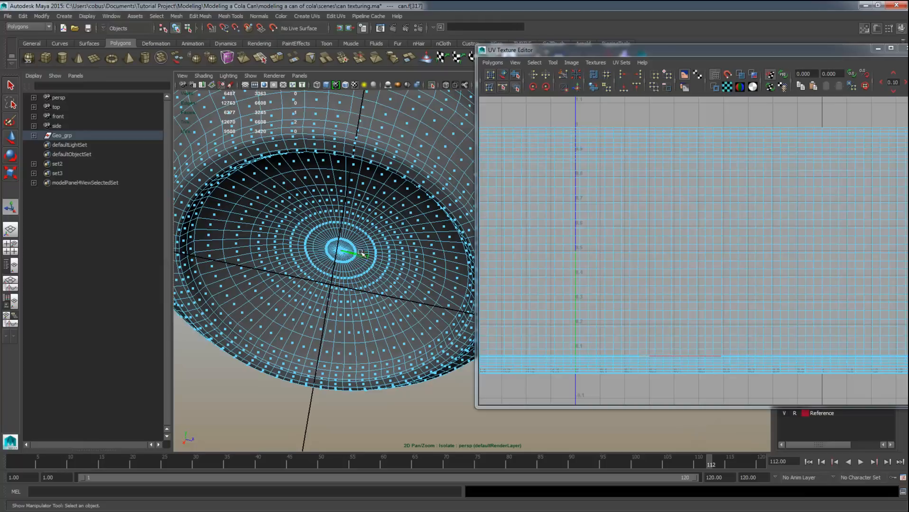
pyautogui.press('Tab')
pyautogui.moveTo(364, 251)
pyautogui.mouseDown()
pyautogui.moveTo(340, 235)
pyautogui.moveTo(309, 265)
pyautogui.mouseUp()
pyautogui.press('Tab')
# Move the UV Texture Editor out of the way of the can's base and activate the Modeling Toolkit.
pyautogui.keyDown('alt'); pyautogui.moveTo(308, 266); pyautogui.dragTo(285, 249, button='right'); pyautogui.keyUp('alt')
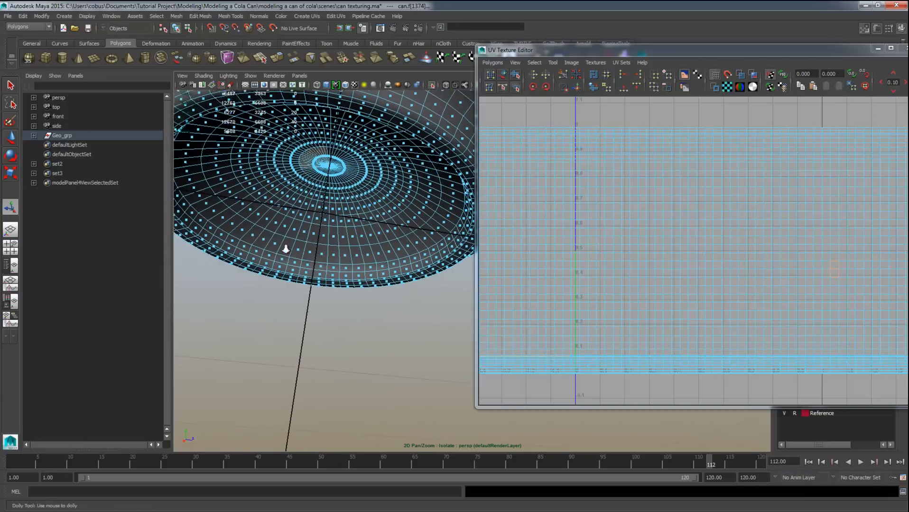
pyautogui.keyDown('alt'); pyautogui.moveTo(286, 249); pyautogui.dragTo(349, 280); pyautogui.keyUp('alt')
pyautogui.keyDown('alt'); pyautogui.moveTo(349, 280); pyautogui.dragTo(378, 355, button='right'); pyautogui.keyUp('alt')
pyautogui.keyDown('alt'); pyautogui.moveTo(377, 355); pyautogui.dragTo(380, 176); pyautogui.keyUp('alt')
pyautogui.keyDown('alt'); pyautogui.moveTo(379, 175); pyautogui.dragTo(323, 292, button='middle'); pyautogui.keyUp('alt')
pyautogui.keyDown('alt'); pyautogui.moveTo(322, 291); pyautogui.dragTo(385, 301, button='right'); pyautogui.keyUp('alt')
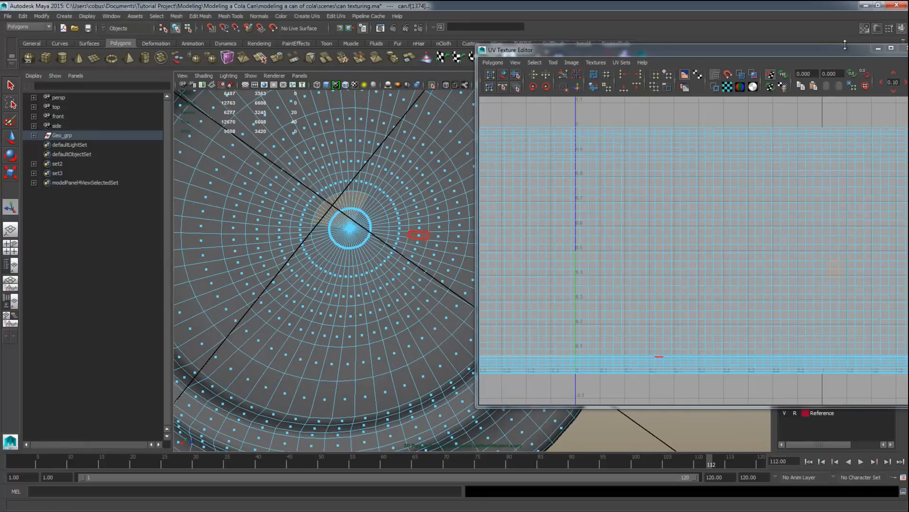
pyautogui.moveTo(836, 52); pyautogui.dragTo(0, 29)
pyautogui.click(899, 212)
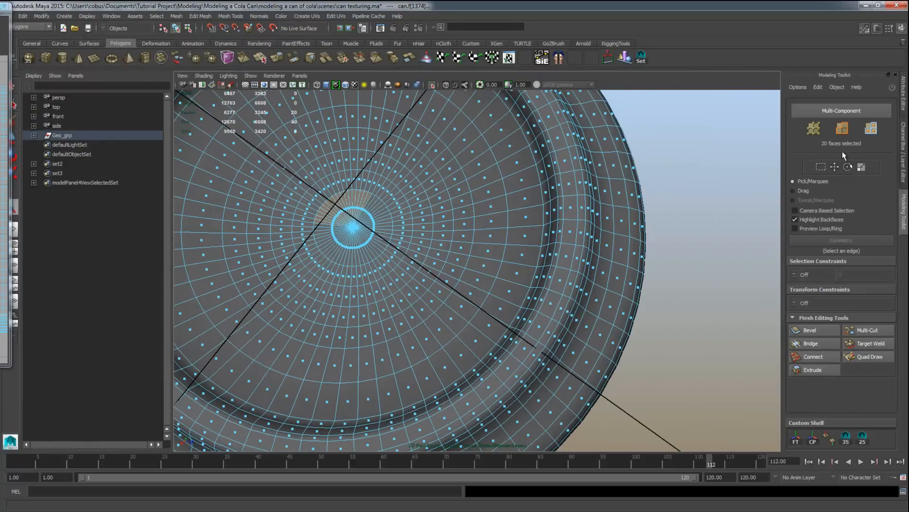
pyautogui.click(836, 87)
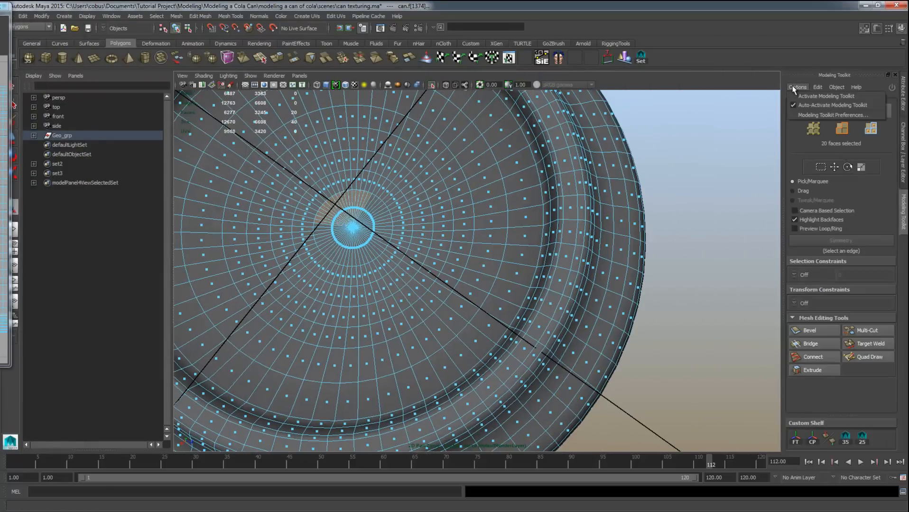
pyautogui.click(892, 87)
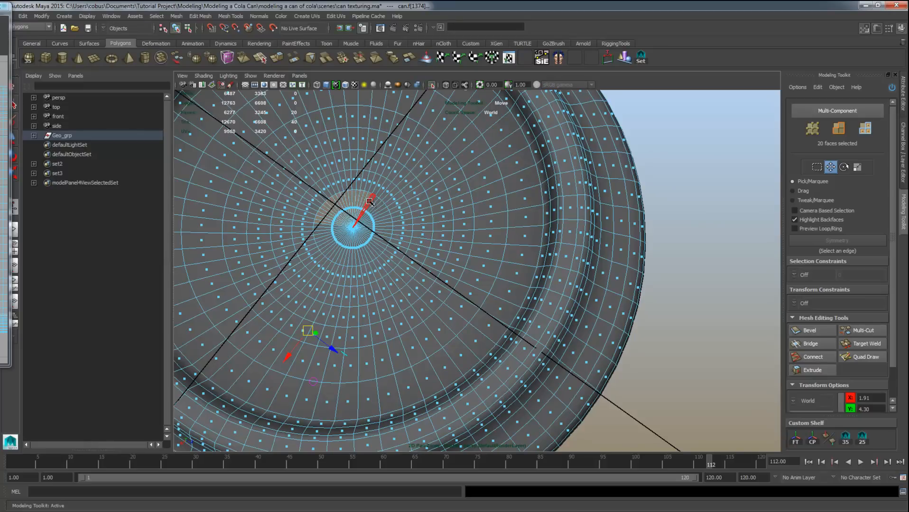
# Select the complete ring of faces just outside the small central circle of the can's base.
pyautogui.click(369, 201)
pyautogui.press('Tab')
pyautogui.moveTo(373, 202)
pyautogui.mouseDown()
pyautogui.moveTo(388, 229)
pyautogui.moveTo(355, 265)
pyautogui.moveTo(316, 235)
pyautogui.moveTo(334, 208)
pyautogui.moveTo(353, 206)
pyautogui.moveTo(382, 236)
pyautogui.mouseUp()
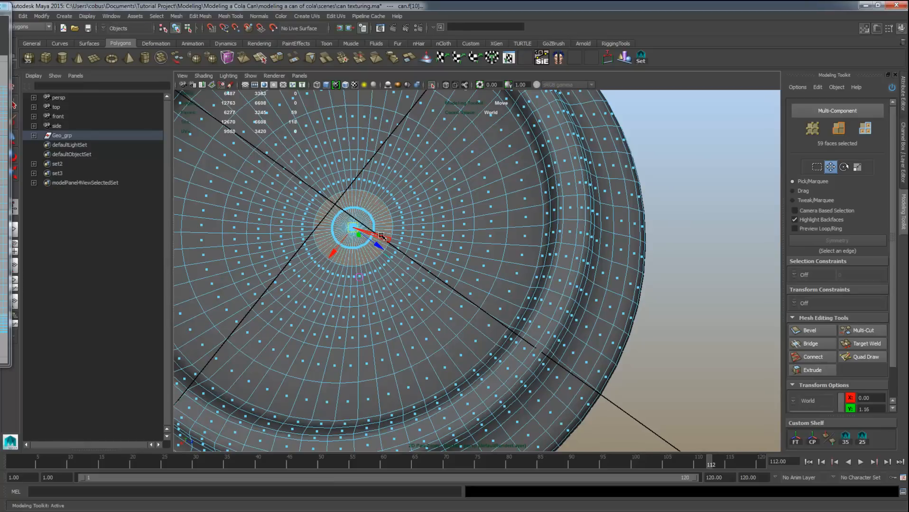
# Grow the face selection outward from the centre until it covers the whole base and the narrow foot of the can.
pyautogui.hotkey('shift', '.')
pyautogui.hotkey('shift', '.')
pyautogui.hotkey('shift', '.')
pyautogui.hotkey('shift', '.')
pyautogui.hotkey('shift', '.')
pyautogui.hotkey('shift', '.')
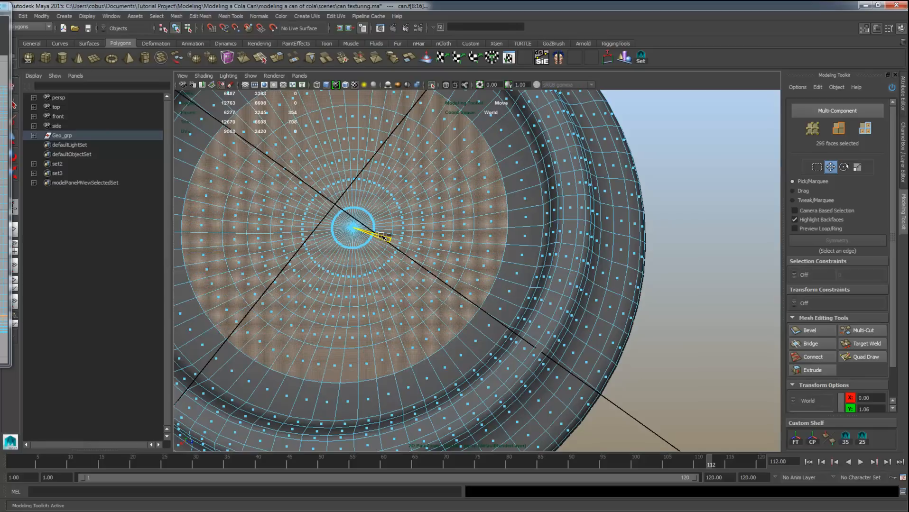
pyautogui.hotkey('shift', '.')
pyautogui.hotkey('shift', '.')
pyautogui.hotkey('shift', '.')
pyautogui.hotkey('shift', '.')
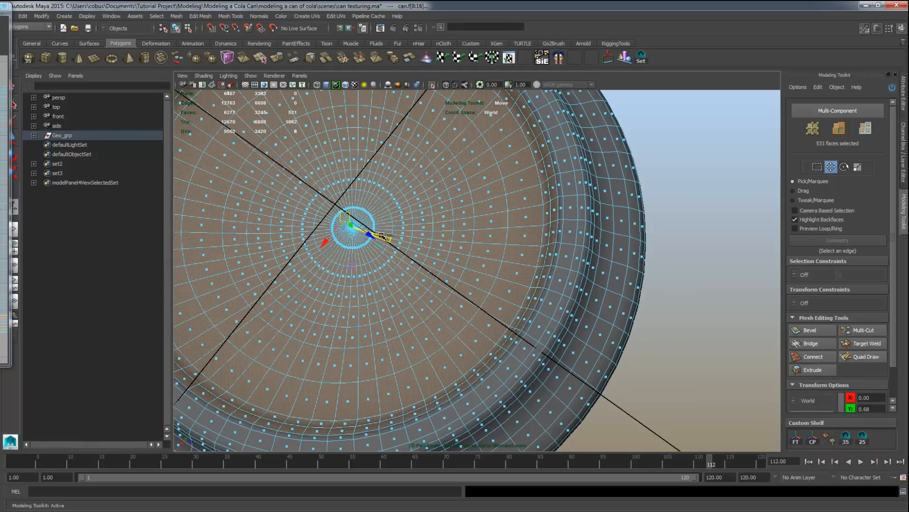
pyautogui.hotkey('shift', '.')
pyautogui.hotkey('shift', '.')
pyautogui.hotkey('shift', '.')
pyautogui.hotkey('shift', '.')
pyautogui.hotkey('shift', '.')
pyautogui.hotkey('shift', '.')
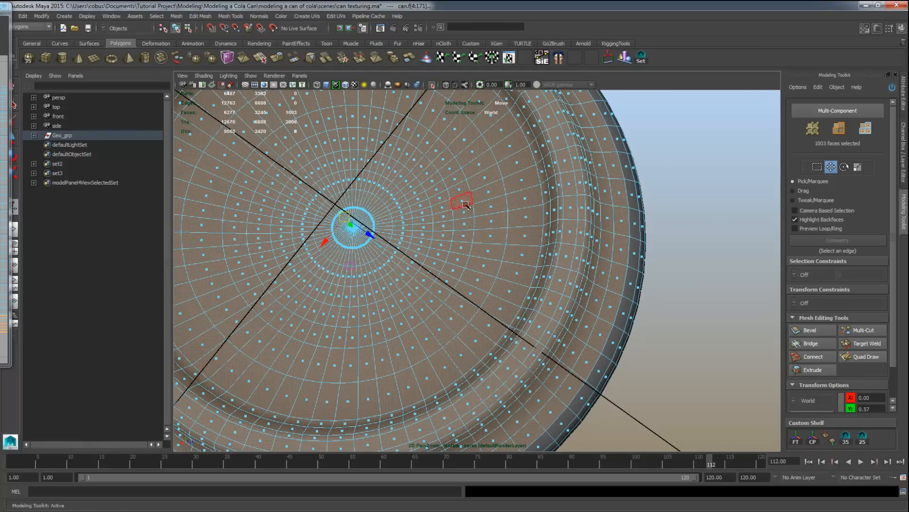
# Extend the face selection upward past the lower bevel to include the lowest row of the can's side wall, with smooth preview off.
pyautogui.keyDown('alt'); pyautogui.moveTo(462, 203); pyautogui.dragTo(435, 232); pyautogui.keyUp('alt')
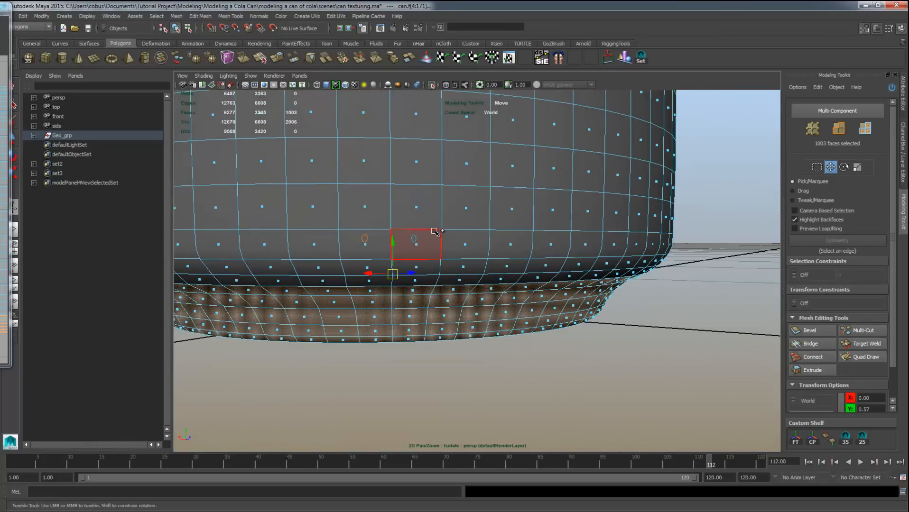
pyautogui.hotkey('shift', '.')
pyautogui.hotkey('shift', '.')
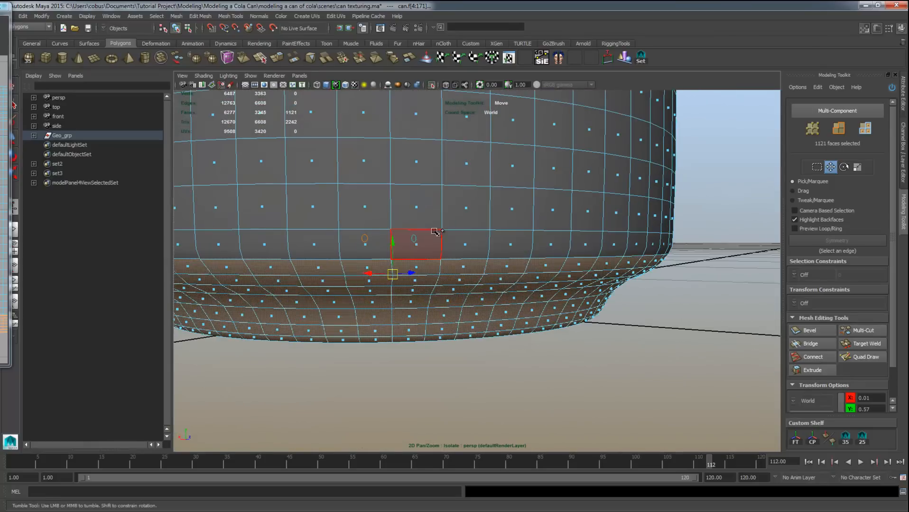
pyautogui.press('1')
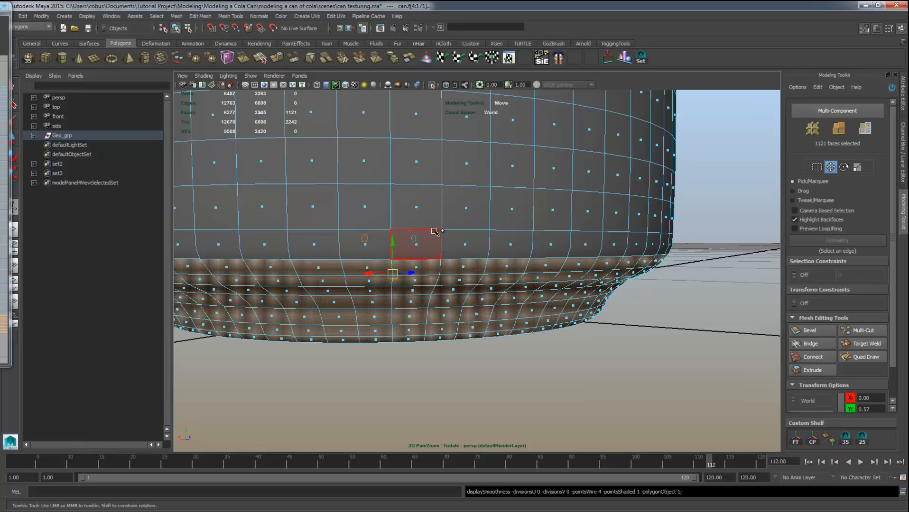
pyautogui.hotkey('shift', '.')
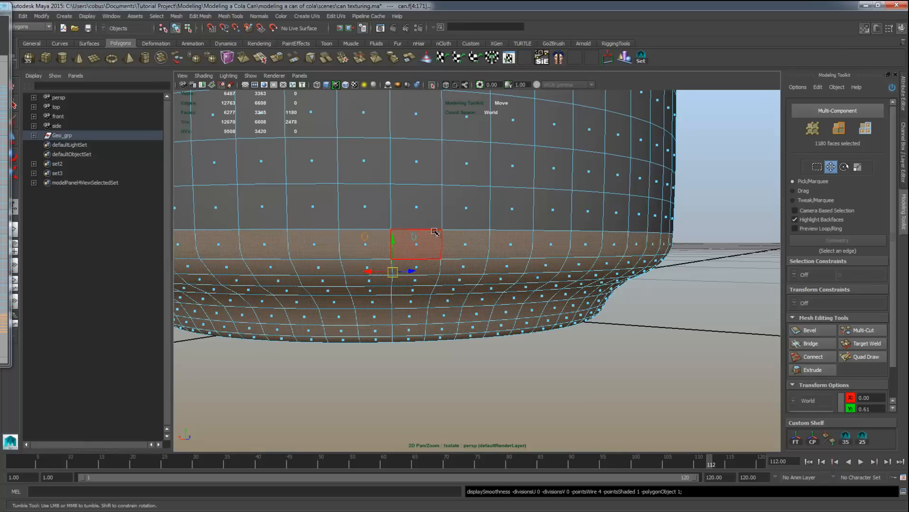
# Shrink the base face selection by one row, excluding the side wall, and bring the UV Texture Editor back into view.
pyautogui.hotkey('shift', ',')
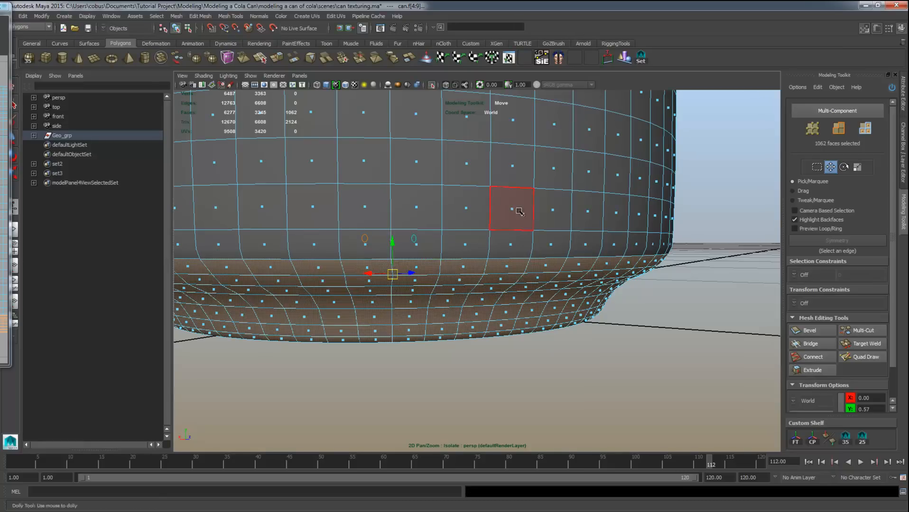
pyautogui.keyDown('alt'); pyautogui.moveTo(518, 211); pyautogui.dragTo(334, 214, button='right'); pyautogui.keyUp('alt')
pyautogui.keyDown('alt'); pyautogui.moveTo(334, 215); pyautogui.dragTo(402, 257); pyautogui.keyUp('alt')
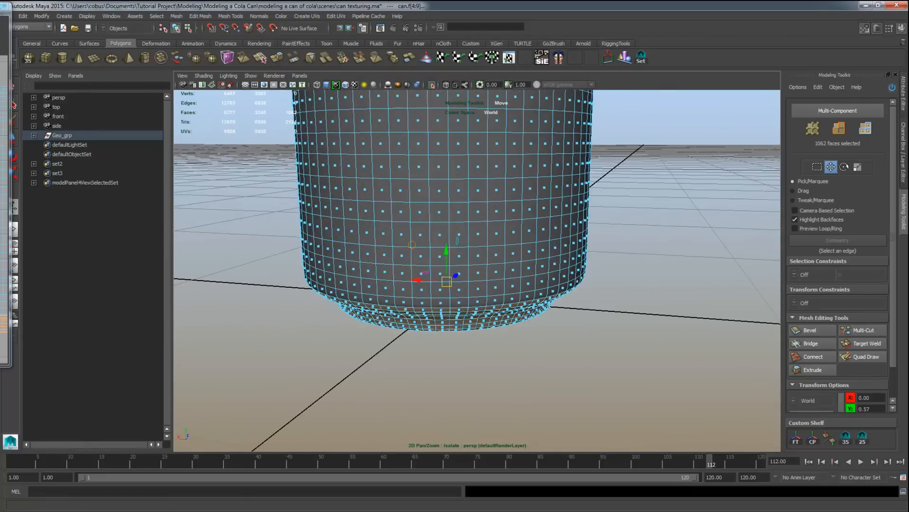
pyautogui.moveTo(0, 8); pyautogui.dragTo(470, 46)
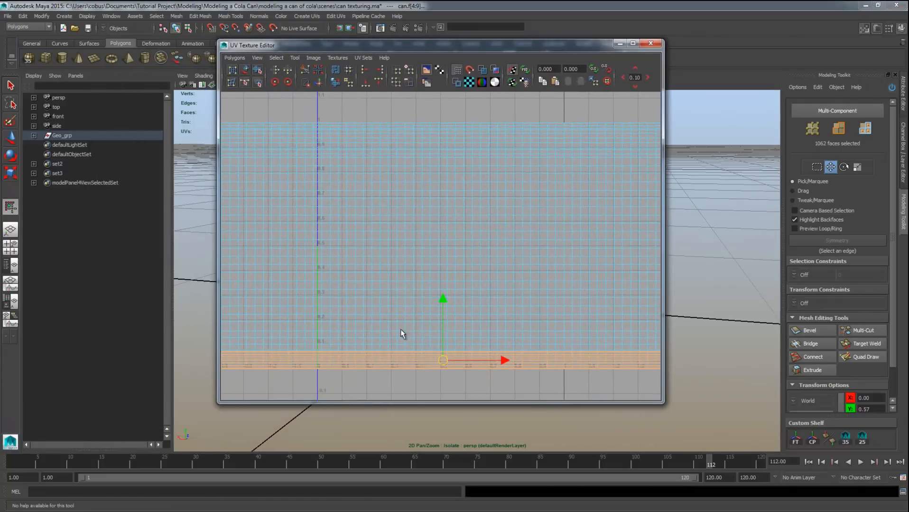
pyautogui.keyDown('alt'); pyautogui.moveTo(400, 330); pyautogui.dragTo(263, 289, button='middle'); pyautogui.keyUp('alt')
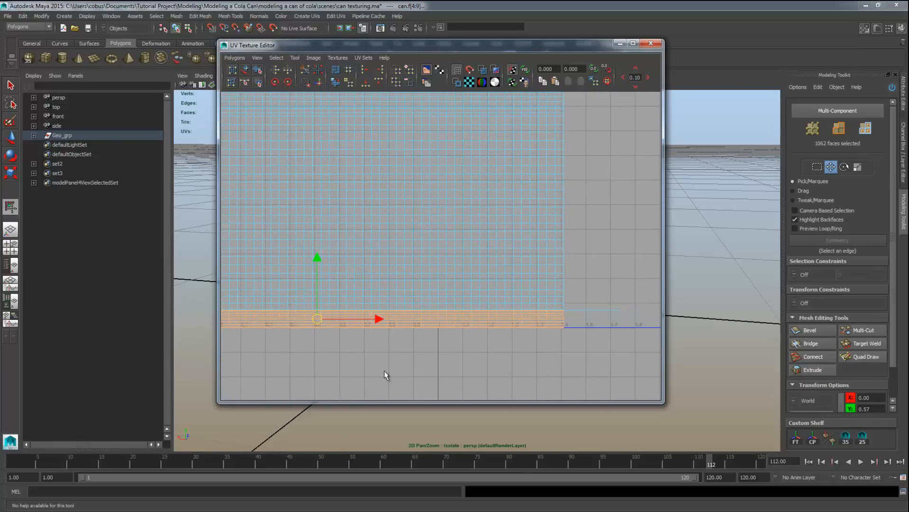
pyautogui.keyDown('alt'); pyautogui.moveTo(385, 375); pyautogui.dragTo(521, 248, button='middle'); pyautogui.keyUp('alt')
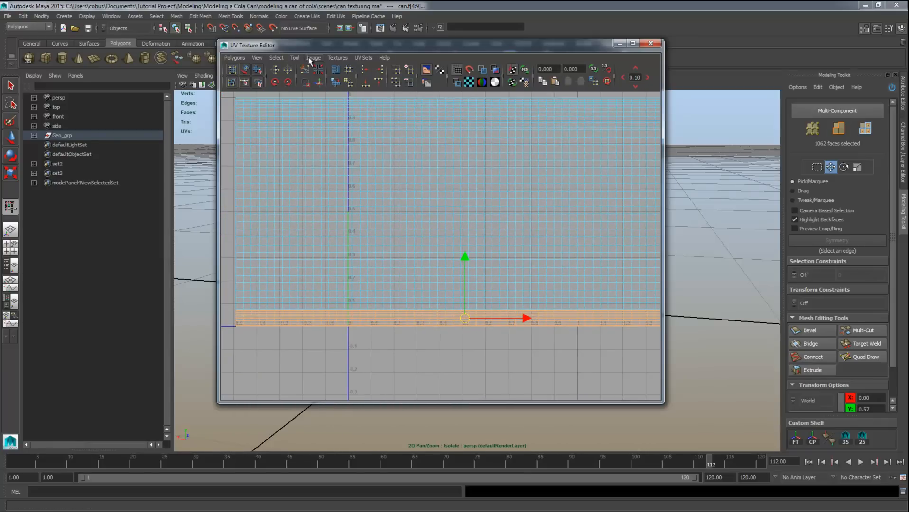
pyautogui.click(321, 59)
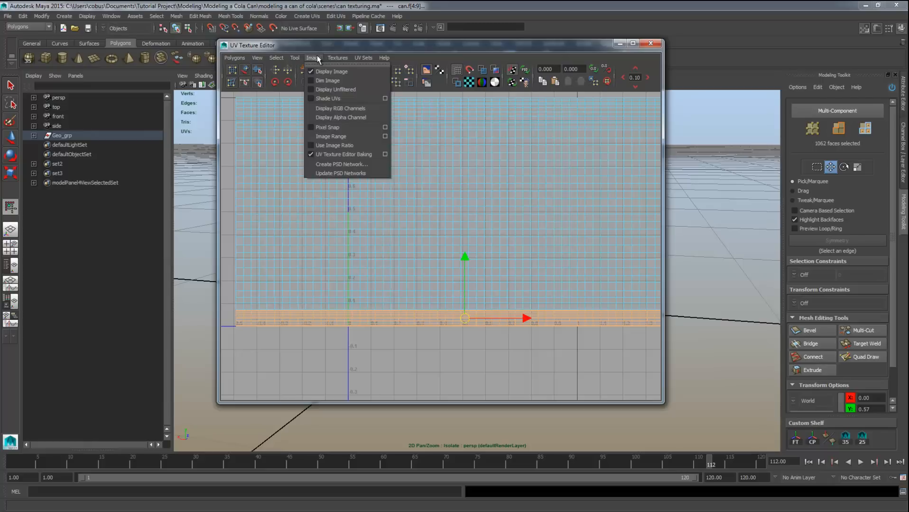
pyautogui.moveTo(333, 60)
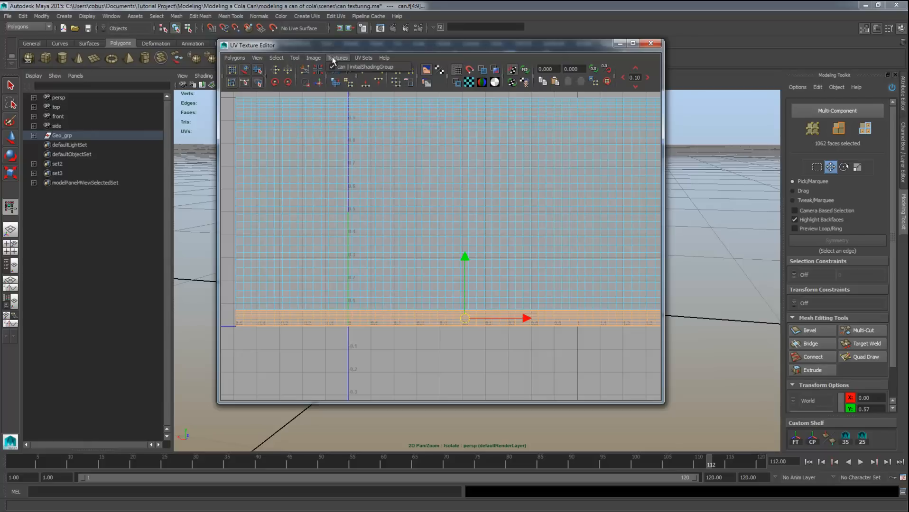
pyautogui.click(264, 46)
pyautogui.click(313, 58)
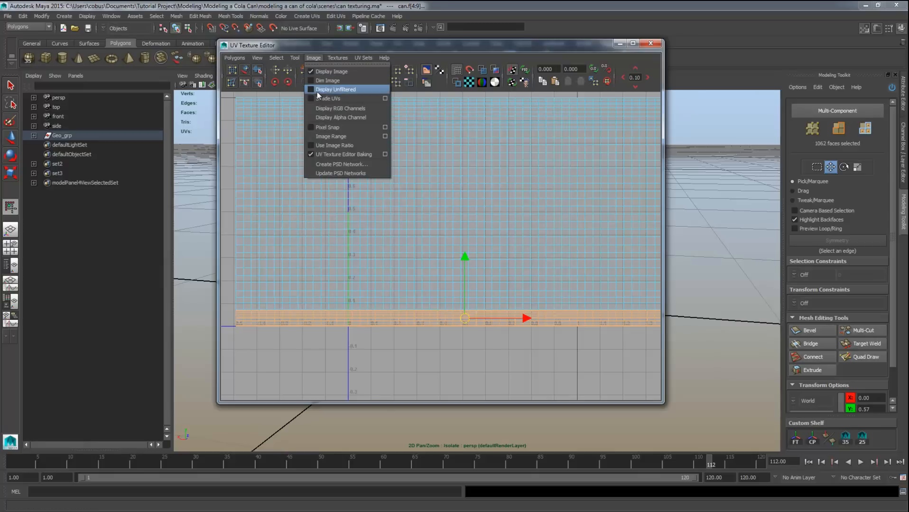
pyautogui.click(308, 44)
# Apply a planar UV projection from the Y axis to the base faces, fitted to the bounding box and keeping the image width/height ratio.
pyautogui.click(297, 16)
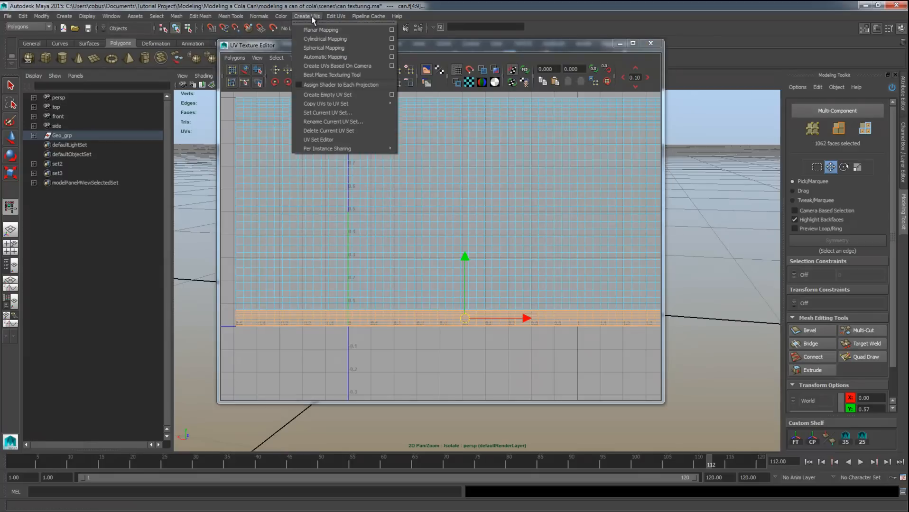
pyautogui.click(392, 30)
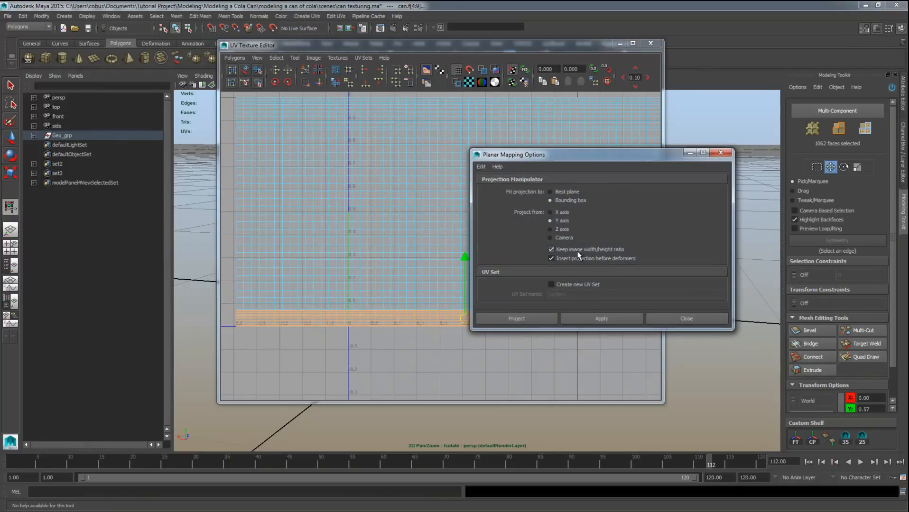
pyautogui.click(581, 317)
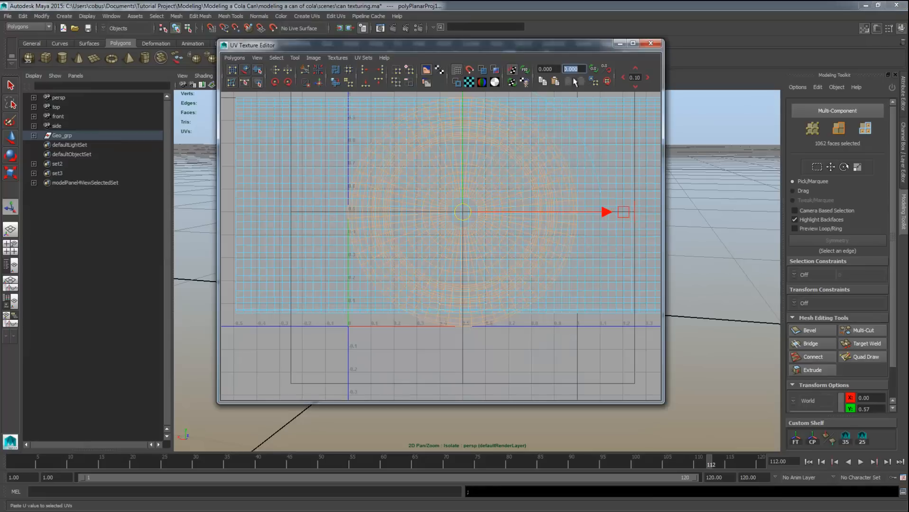
# Set the UV move increment to 1.00 and shift the circular base UVs one unit in the positive U direction.
pyautogui.click(582, 69)
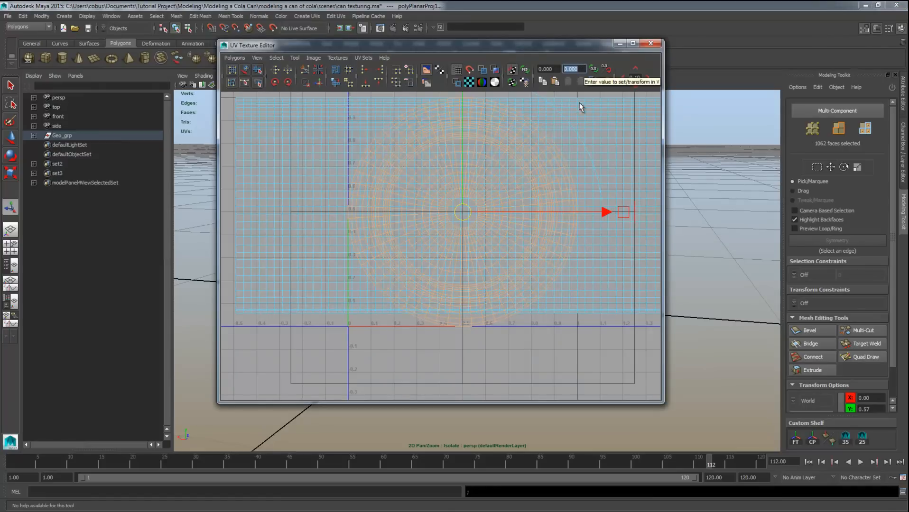
pyautogui.click(639, 77)
pyautogui.moveTo(640, 77); pyautogui.dragTo(615, 75)
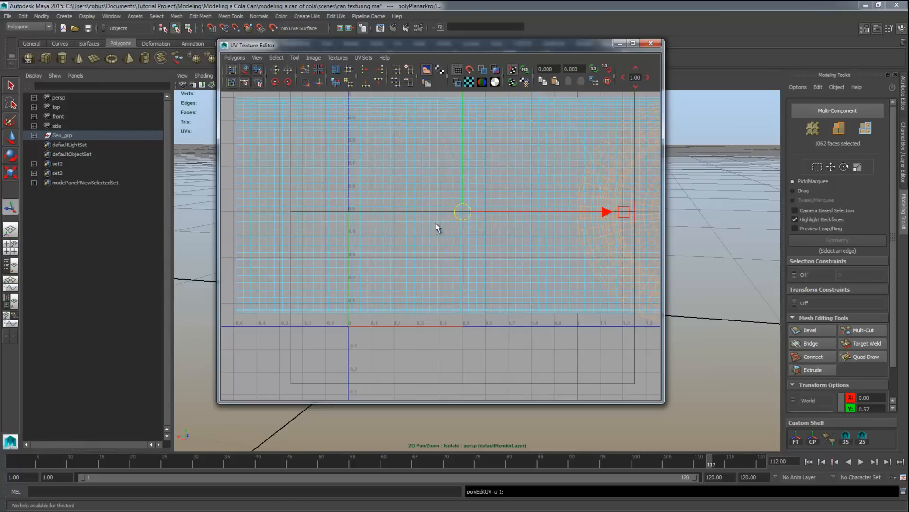
pyautogui.keyDown('alt'); pyautogui.moveTo(348, 236); pyautogui.dragTo(99, 322, button='middle'); pyautogui.keyUp('alt')
pyautogui.keyDown('alt'); pyautogui.moveTo(397, 293); pyautogui.dragTo(319, 268, button='right'); pyautogui.keyUp('alt')
pyautogui.keyDown('alt'); pyautogui.moveTo(318, 268); pyautogui.dragTo(396, 216, button='middle'); pyautogui.keyUp('alt')
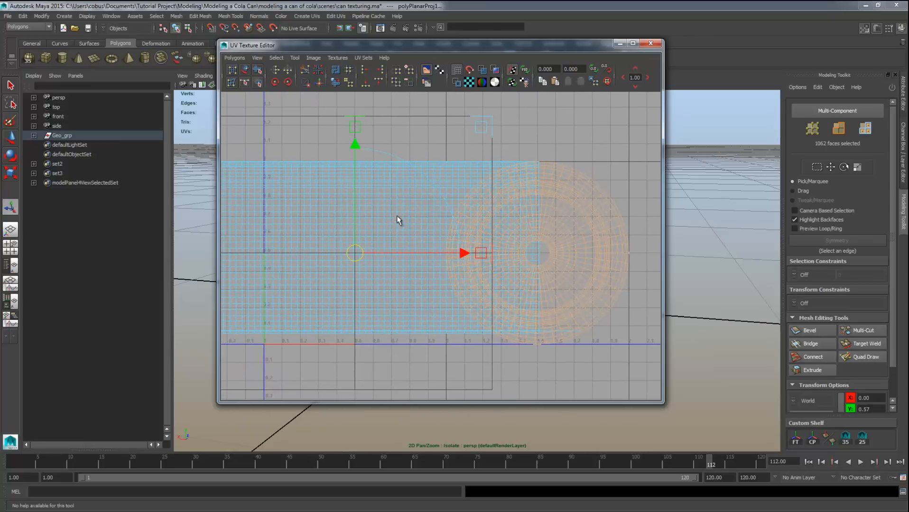
# Select the whole UV shell of the can's side wall with the Move UV Shell Tool.
pyautogui.moveTo(396, 215); pyautogui.dragTo(421, 199, button='right')
pyautogui.moveTo(370, 162); pyautogui.dragTo(384, 177)
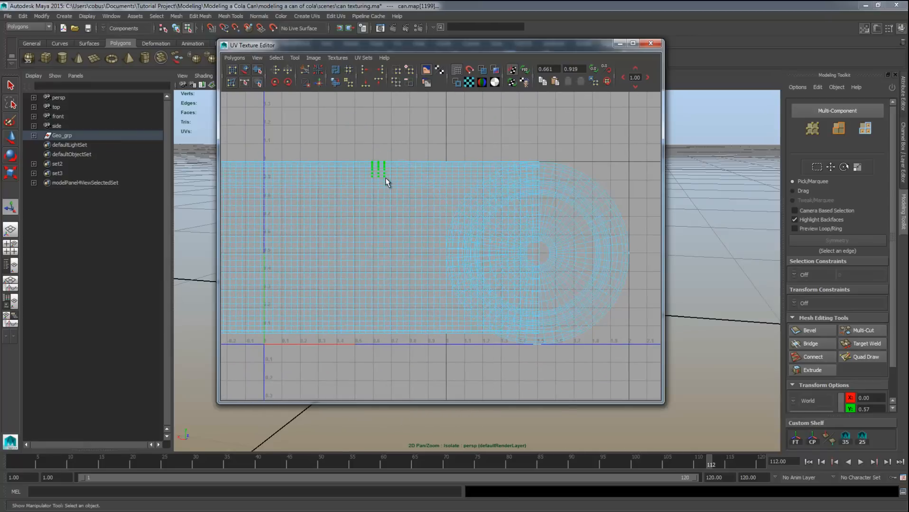
pyautogui.click(245, 70)
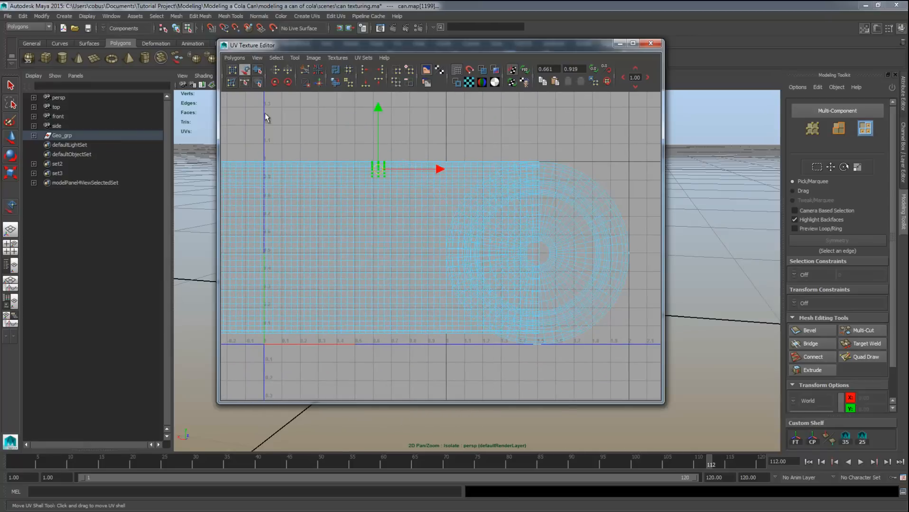
pyautogui.click(349, 229)
pyautogui.keyDown('alt'); pyautogui.moveTo(349, 230); pyautogui.dragTo(484, 235, button='middle'); pyautogui.keyUp('alt')
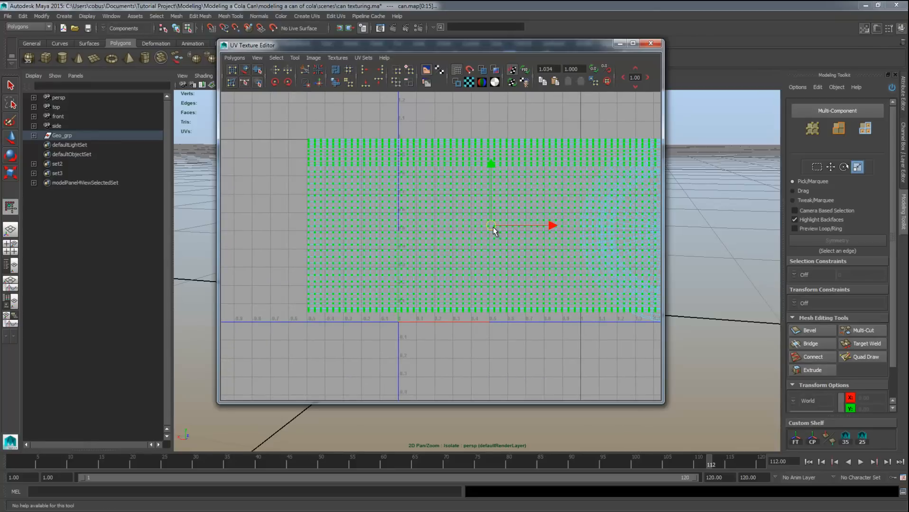
# Scale the side wall's UV shell down uniformly until its width matches the 0 to 1 UV range.
pyautogui.press('e')
pyautogui.press('r')
pyautogui.moveTo(491, 227); pyautogui.dragTo(479, 259)
pyautogui.hotkey('ctrl', 'z')
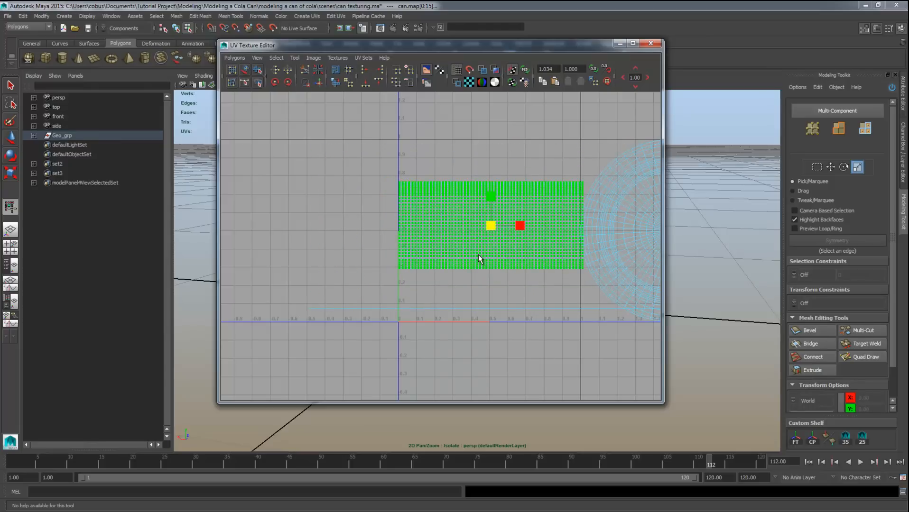
pyautogui.moveTo(478, 254); pyautogui.dragTo(477, 255, button='middle')
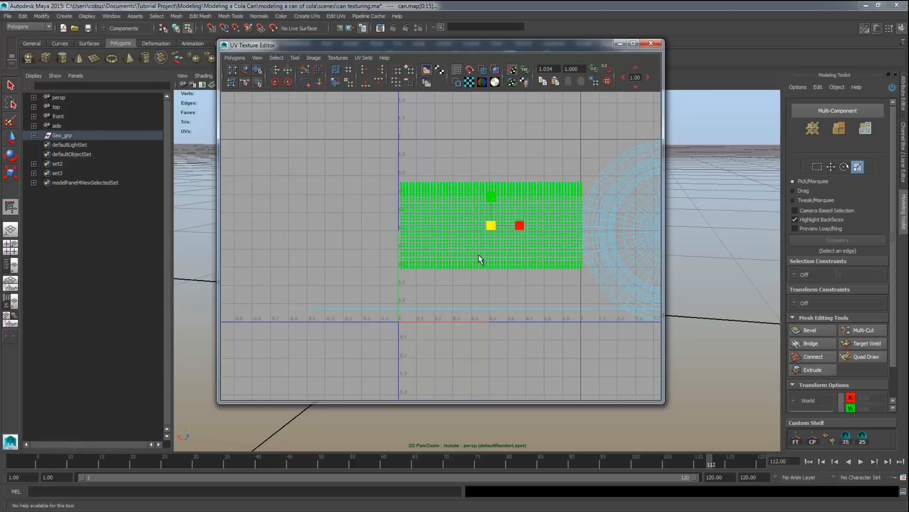
# Move the side wall's UV shell to align with the sides and lower edge of the 0 to 1 UV square.
pyautogui.press('w')
pyautogui.moveTo(550, 232); pyautogui.dragTo(548, 237)
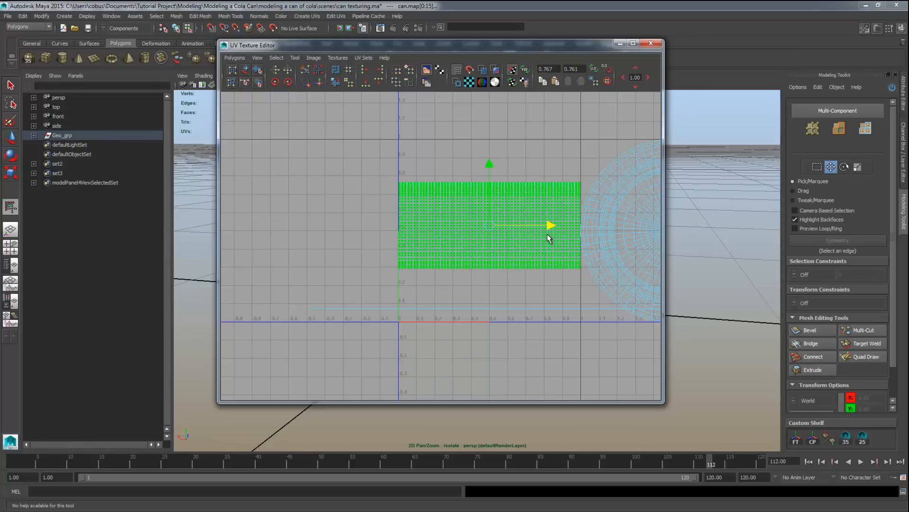
pyautogui.scroll(1, 471, 264)
pyautogui.moveTo(493, 165); pyautogui.dragTo(487, 222)
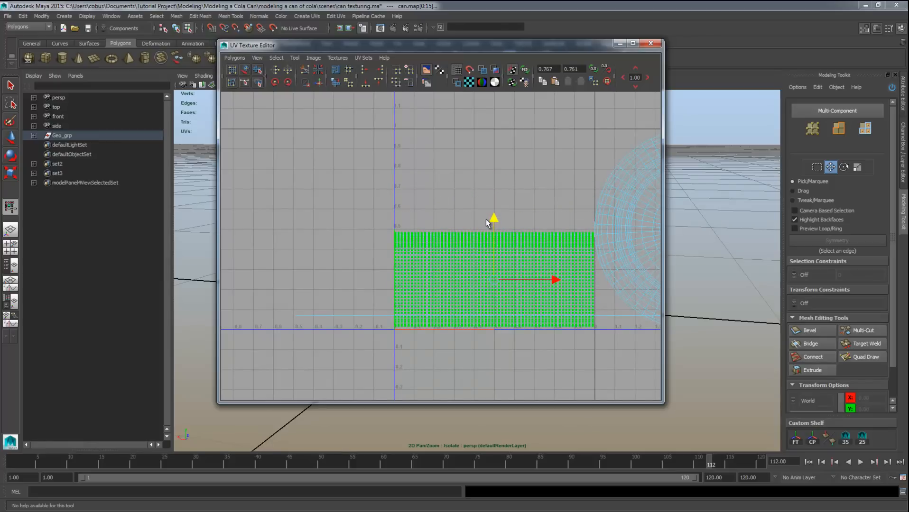
pyautogui.keyDown('alt'); pyautogui.moveTo(487, 222); pyautogui.dragTo(359, 200, button='middle'); pyautogui.keyUp('alt')
# Select the flat, line-shaped UV shell crossing the side wall's UVs and move it above the 0 to 1 square.
pyautogui.moveTo(253, 292); pyautogui.dragTo(277, 297, button='right')
pyautogui.keyDown('alt'); pyautogui.moveTo(273, 295); pyautogui.dragTo(399, 296, button='middle'); pyautogui.keyUp('alt')
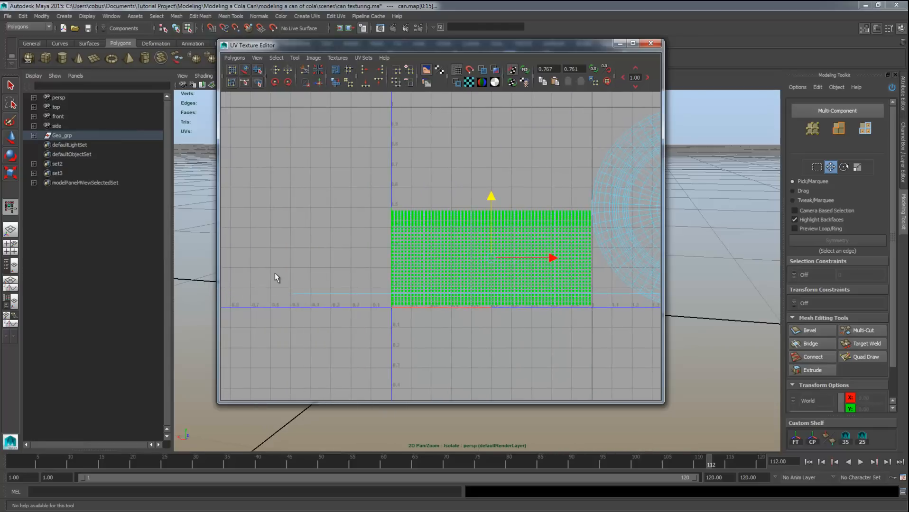
pyautogui.click(305, 318)
pyautogui.moveTo(306, 319); pyautogui.dragTo(414, 294, button='right')
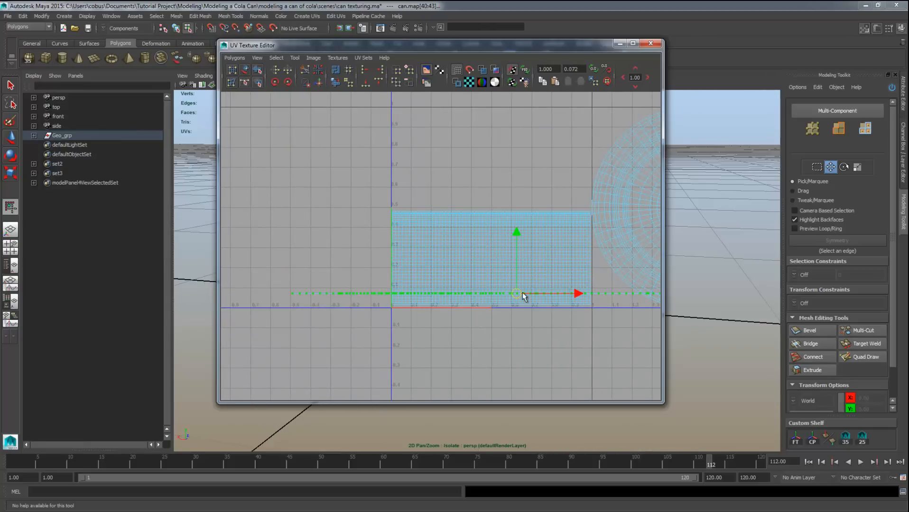
pyautogui.moveTo(515, 290); pyautogui.dragTo(499, 90)
pyautogui.keyDown('alt'); pyautogui.moveTo(496, 179); pyautogui.dragTo(489, 208, button='middle'); pyautogui.keyUp('alt')
pyautogui.keyDown('alt'); pyautogui.moveTo(558, 257); pyautogui.dragTo(468, 306, button='middle'); pyautogui.keyUp('alt')
# Check where the line-shaped shell's UVs lie on the can's base, moving the UV Texture Editor aside and back.
pyautogui.moveTo(400, 47); pyautogui.dragTo(0, 76)
pyautogui.keyDown('alt'); pyautogui.moveTo(533, 359); pyautogui.dragTo(428, 241, button='right'); pyautogui.keyUp('alt')
pyautogui.keyDown('alt'); pyautogui.moveTo(427, 241); pyautogui.dragTo(469, 322, button='middle'); pyautogui.keyUp('alt')
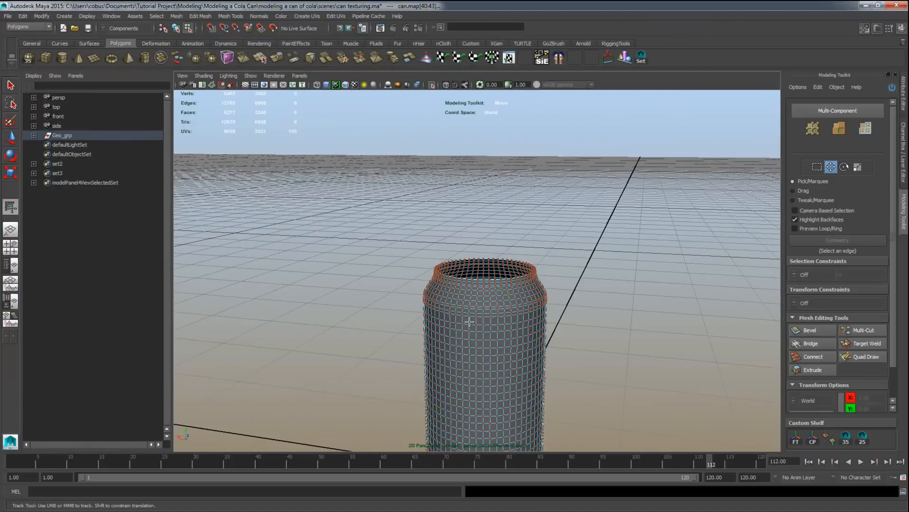
pyautogui.keyDown('alt'); pyautogui.moveTo(468, 322); pyautogui.dragTo(448, 177); pyautogui.keyUp('alt')
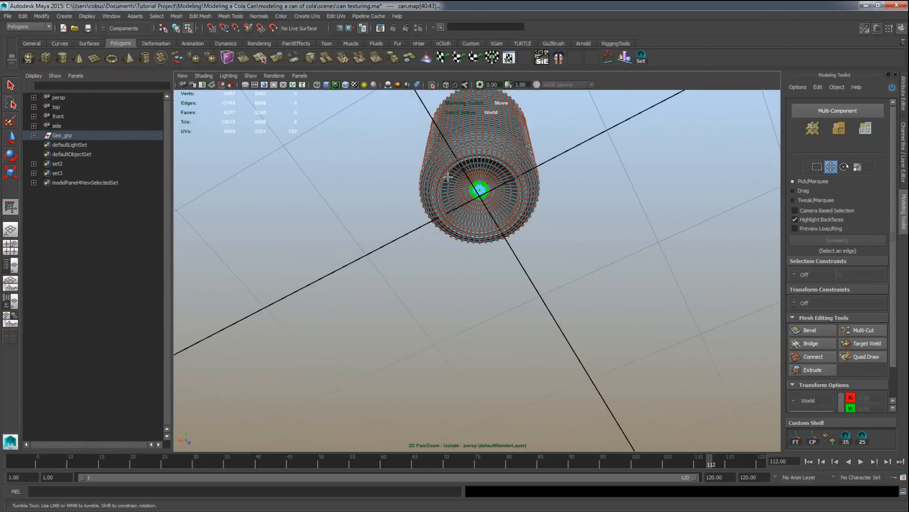
pyautogui.keyDown('alt'); pyautogui.moveTo(447, 177); pyautogui.dragTo(656, 313, button='right'); pyautogui.keyUp('alt')
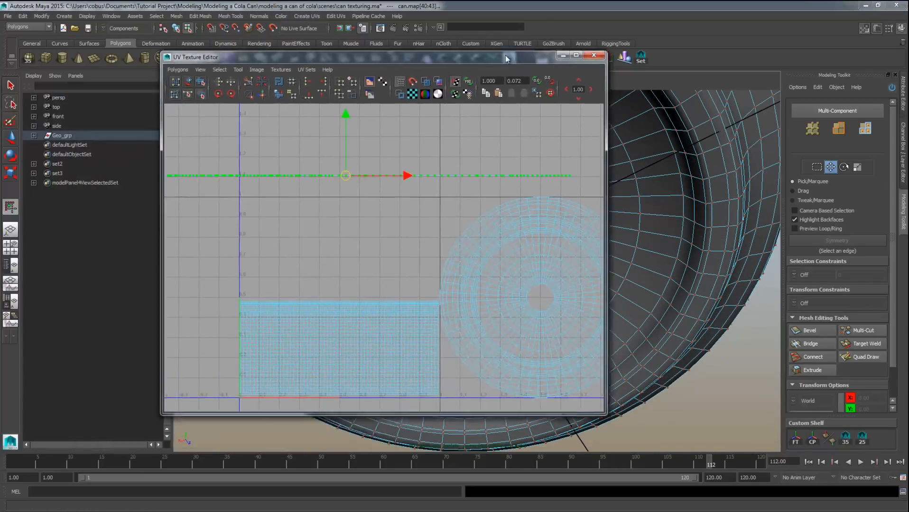
pyautogui.moveTo(505, 54); pyautogui.dragTo(536, 49)
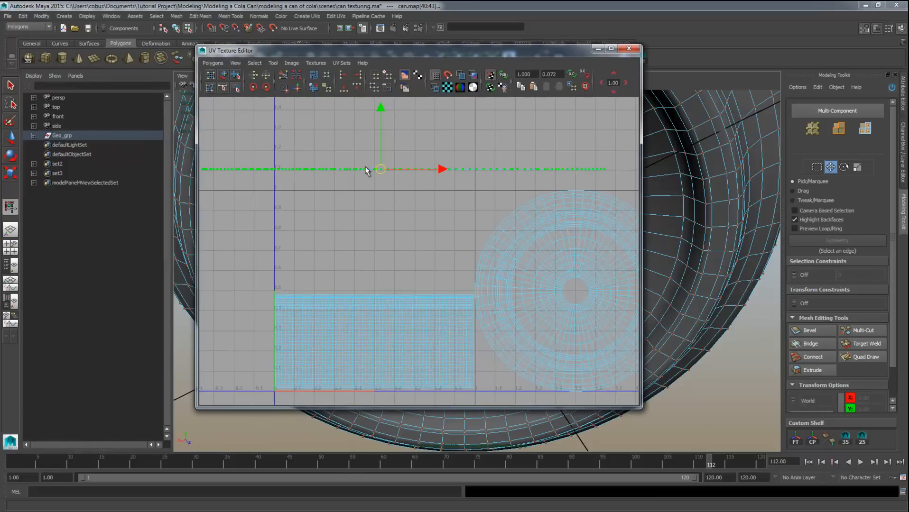
# Try a planar projection on the selected UVs of the line-shaped shell, and undo it.
pyautogui.click(262, 17)
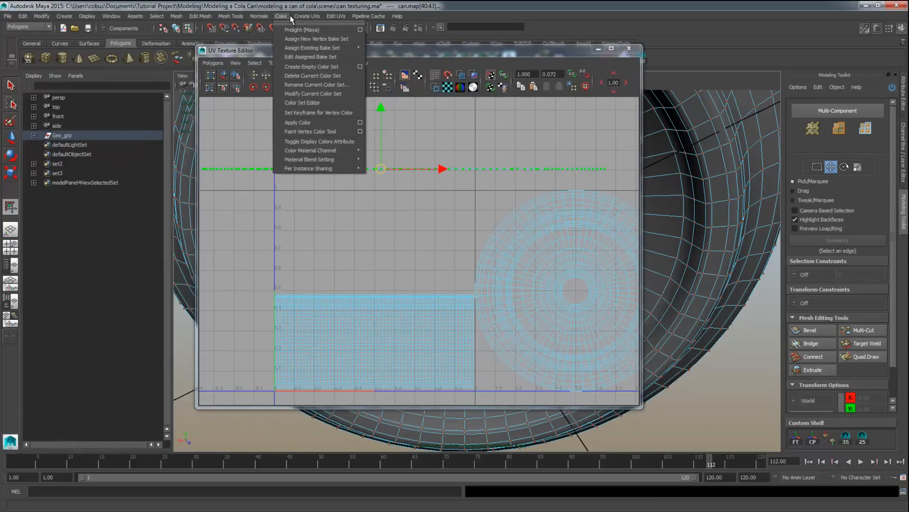
pyautogui.click(313, 29)
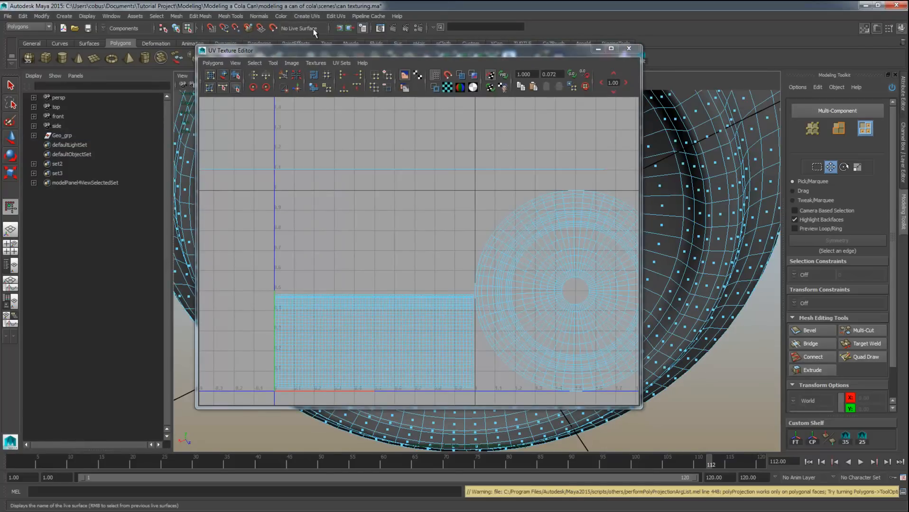
pyautogui.hotkey('ctrl', 'z')
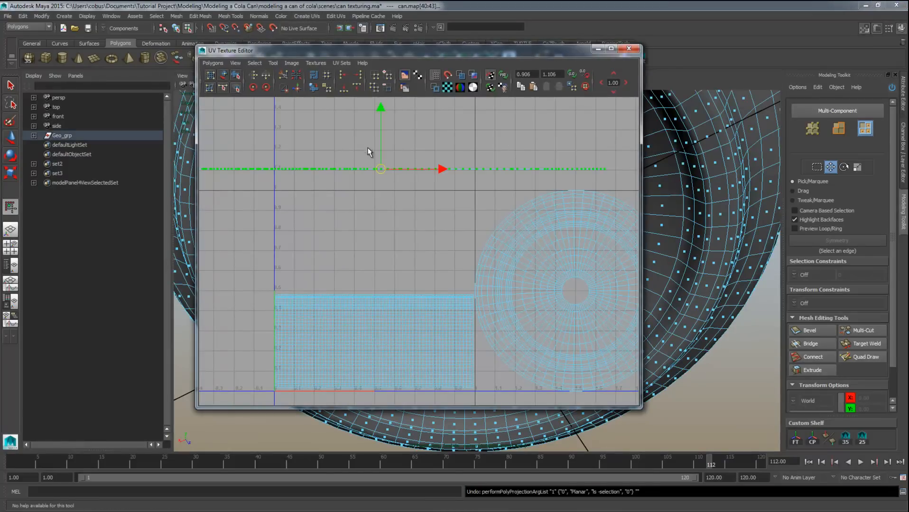
# Convert the line-shaped shell's UV selection to faces and apply a cylindrical UV projection to them.
pyautogui.press('F11')
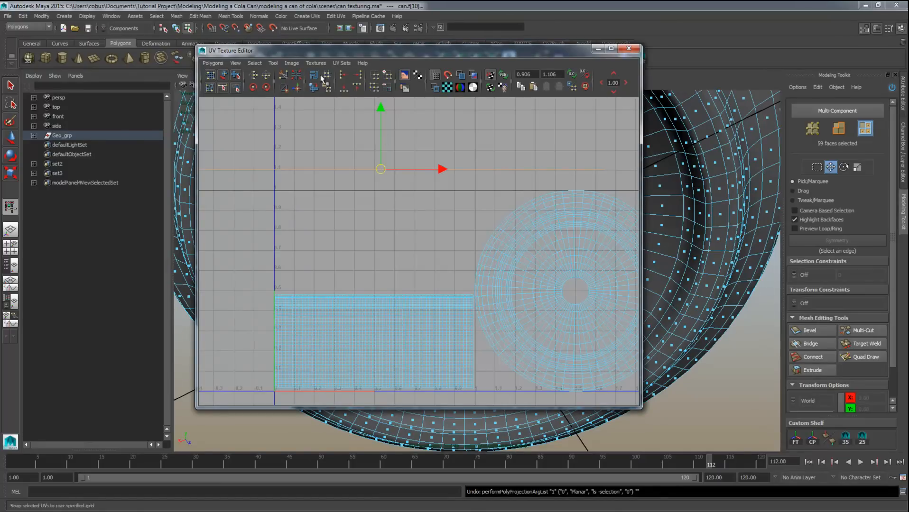
pyautogui.click(288, 65)
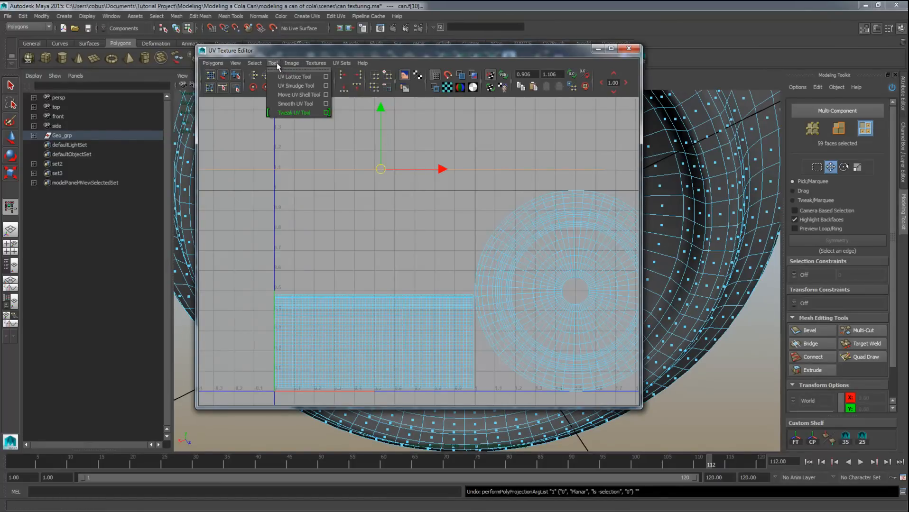
pyautogui.press('Escape')
pyautogui.click(225, 15)
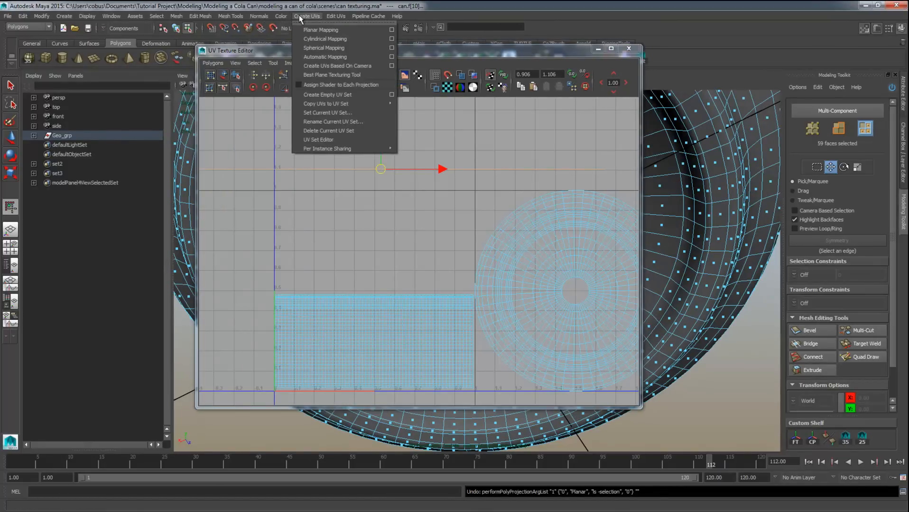
pyautogui.click(315, 37)
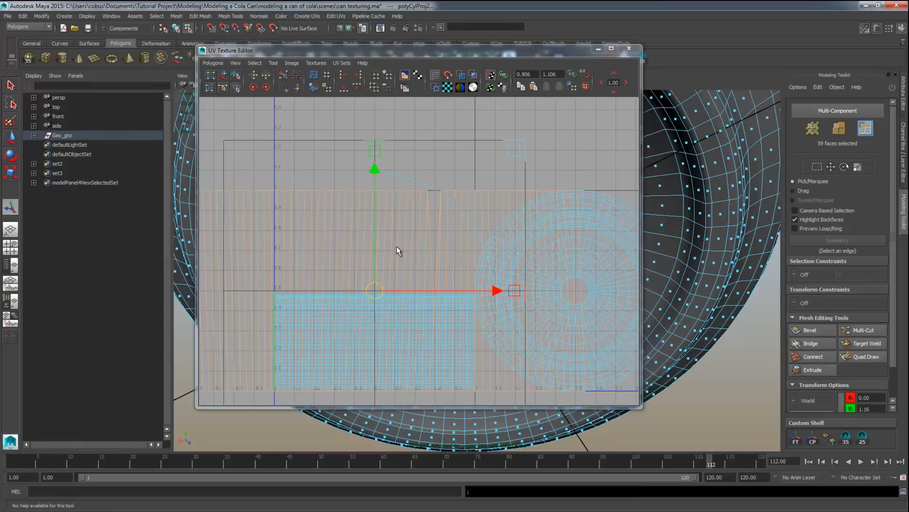
# Apply a planar UV projection to the selected faces of the base's central circle.
pyautogui.click(258, 16)
pyautogui.moveTo(242, 16)
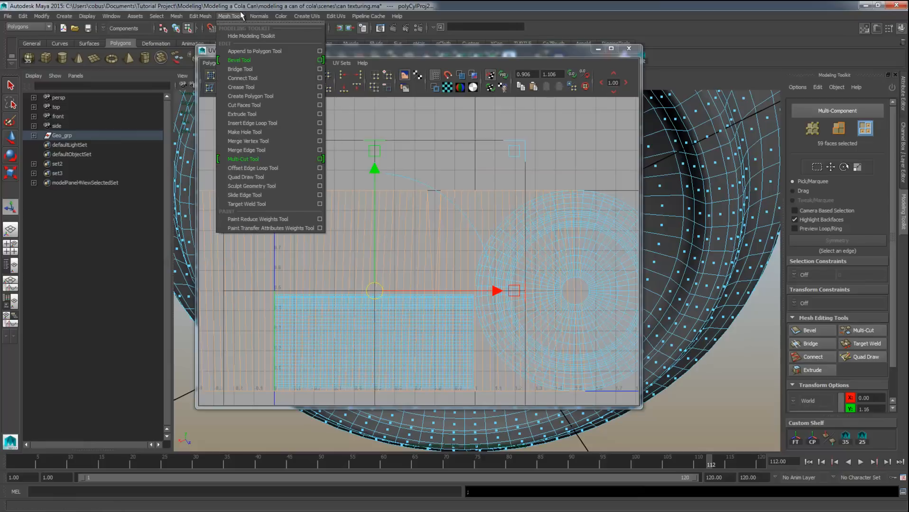
pyautogui.moveTo(306, 15)
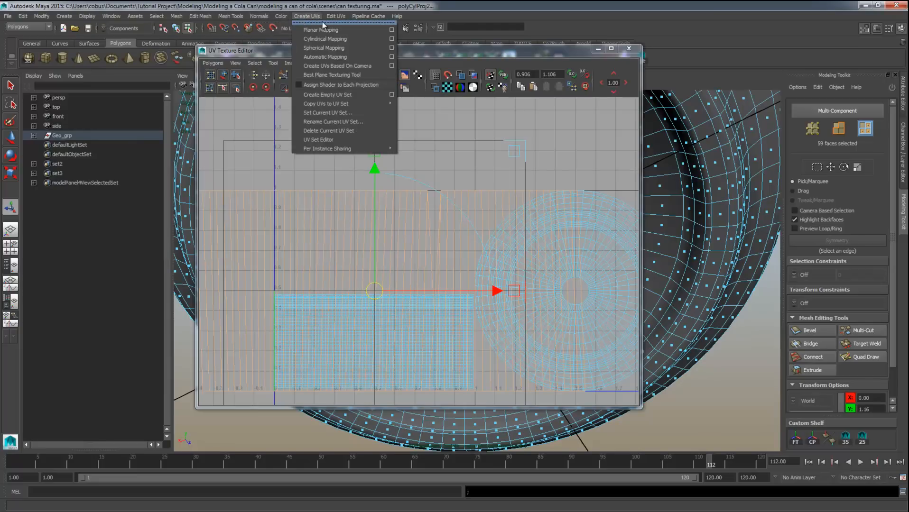
pyautogui.click(327, 30)
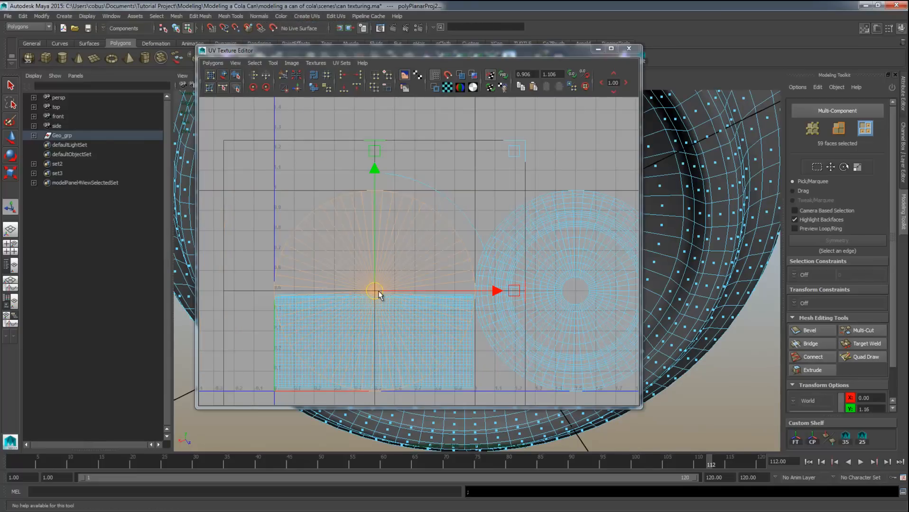
pyautogui.moveTo(382, 290); pyautogui.dragTo(581, 294)
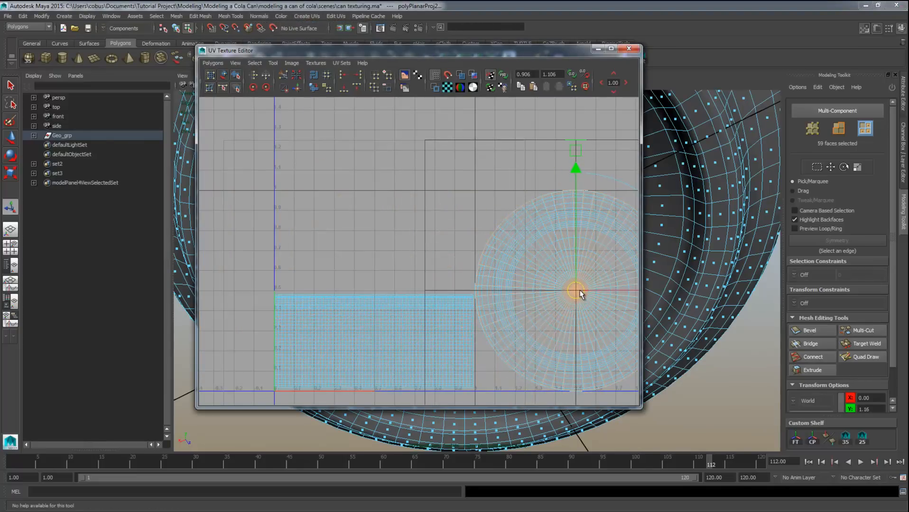
pyautogui.keyDown('alt'); pyautogui.moveTo(573, 309); pyautogui.dragTo(485, 308, button='middle'); pyautogui.keyUp('alt')
pyautogui.keyDown('alt'); pyautogui.moveTo(484, 305); pyautogui.dragTo(544, 318, button='right'); pyautogui.keyUp('alt')
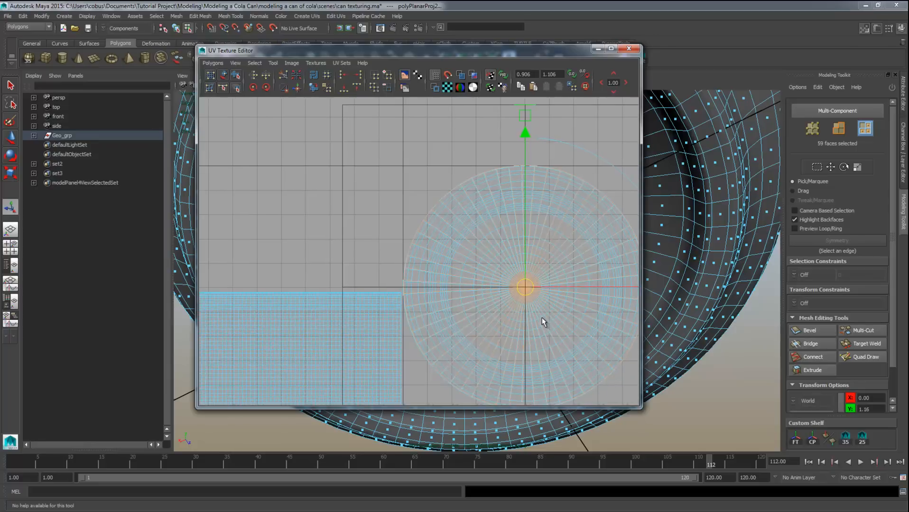
pyautogui.hotkey('ctrl', 'z')
# Offset the central circle's UV shell by 1.00 in U onto the base shell, and scale it down to fit the base's central hole.
pyautogui.click(627, 82)
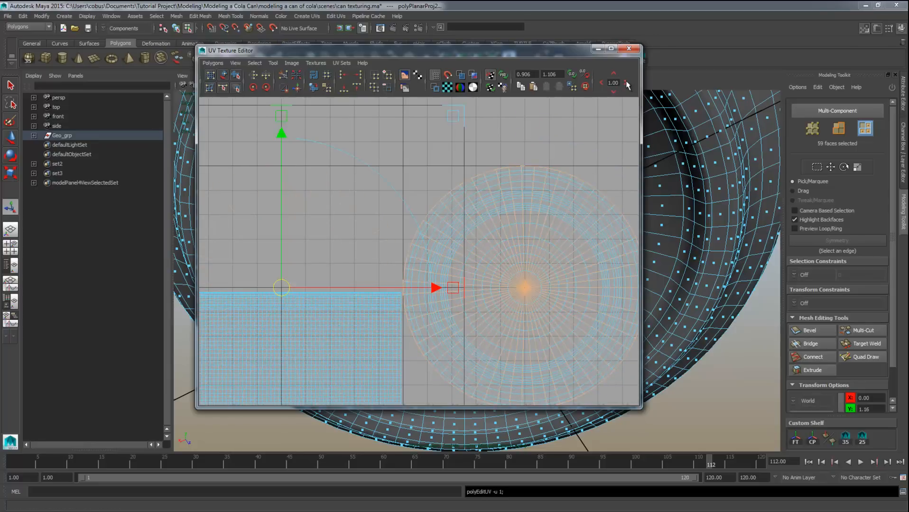
pyautogui.press('r')
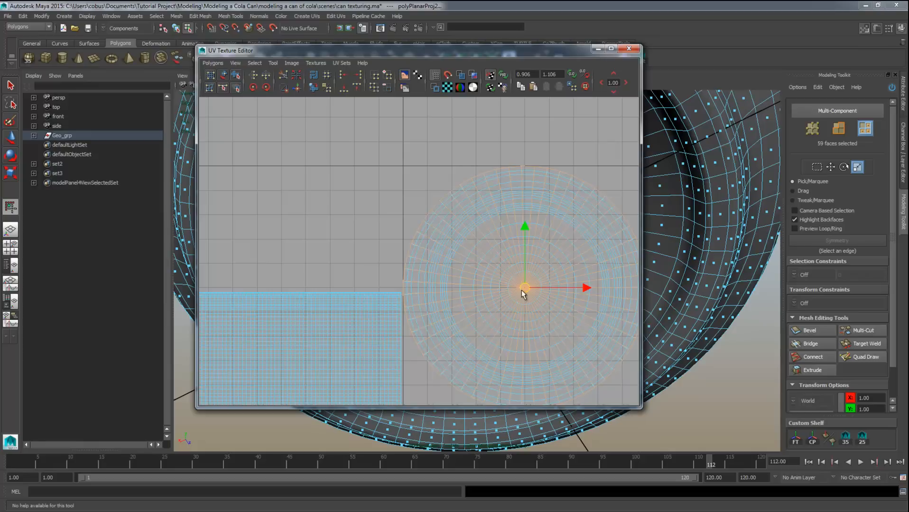
pyautogui.press('r')
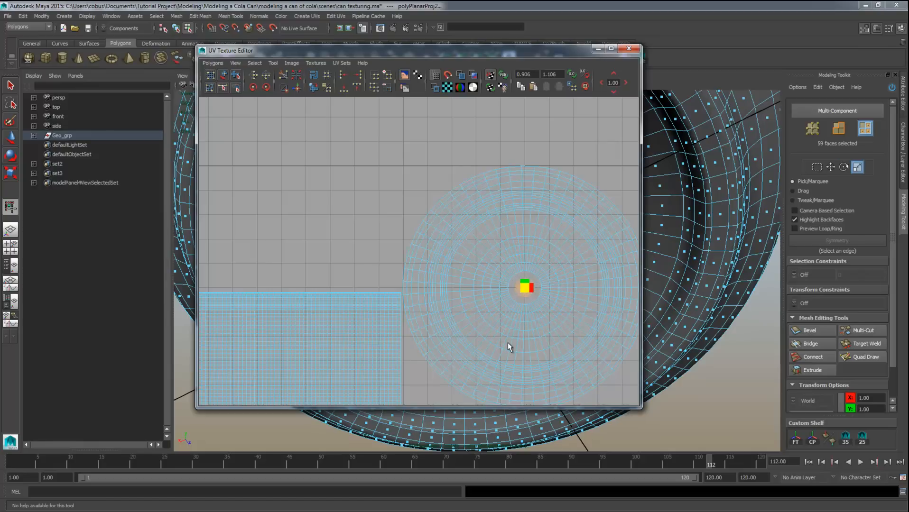
pyautogui.keyDown('alt'); pyautogui.moveTo(509, 340); pyautogui.dragTo(602, 340, button='right'); pyautogui.keyUp('alt')
pyautogui.keyDown('alt'); pyautogui.moveTo(602, 341); pyautogui.dragTo(463, 314, button='middle'); pyautogui.keyUp('alt')
pyautogui.scroll(4, 463, 315)
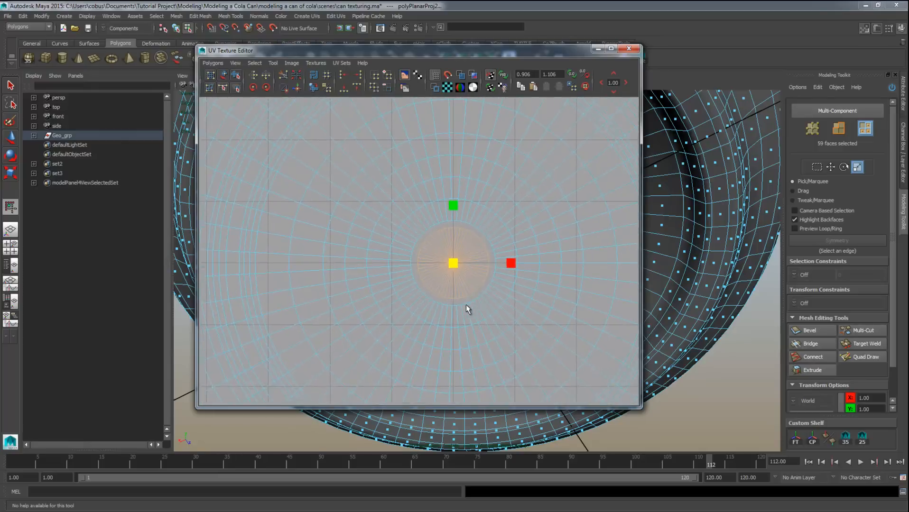
pyautogui.moveTo(454, 264); pyautogui.dragTo(465, 270)
pyautogui.keyDown('alt'); pyautogui.moveTo(464, 272); pyautogui.dragTo(578, 266, button='right'); pyautogui.keyUp('alt')
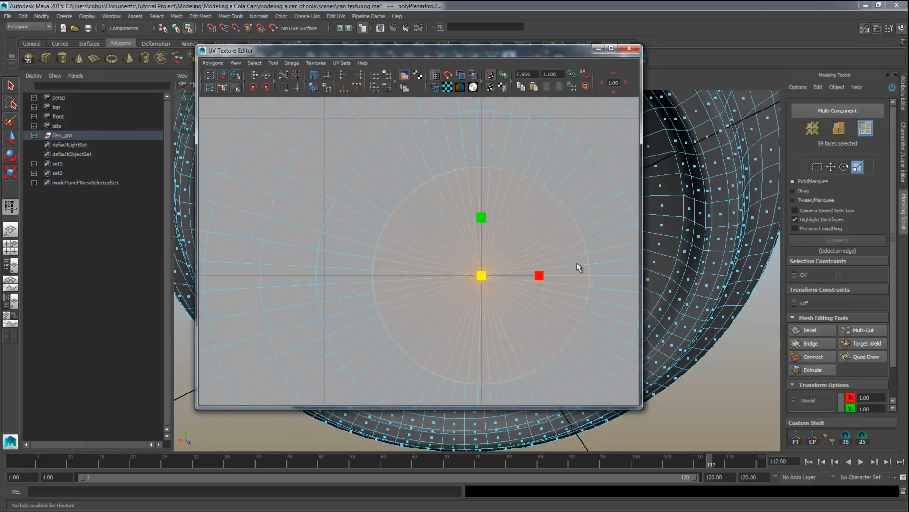
# Select the edge loop around the central circle's border and move and sew its UV edges to the base shell.
pyautogui.press('F10')
pyautogui.click(425, 180)
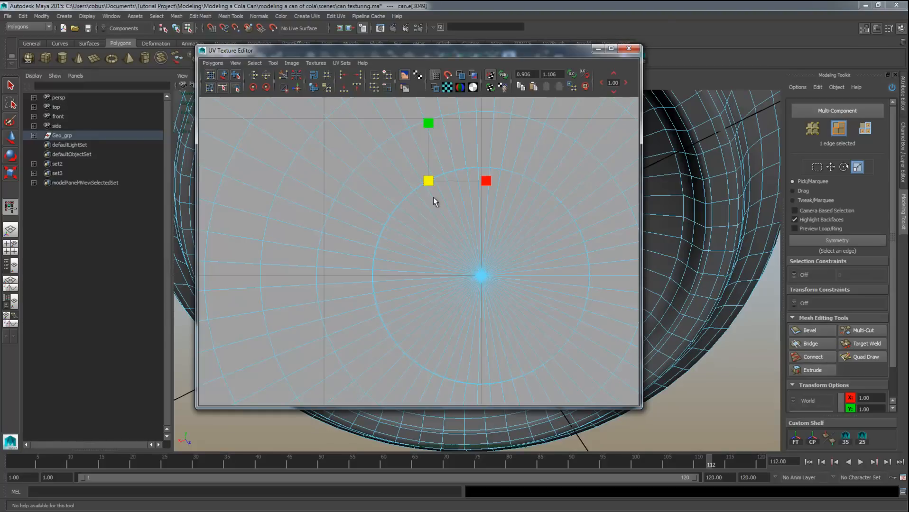
pyautogui.keyDown('ctrl'); pyautogui.moveTo(437, 209); pyautogui.dragTo(417, 222, button='right'); pyautogui.keyUp('ctrl')
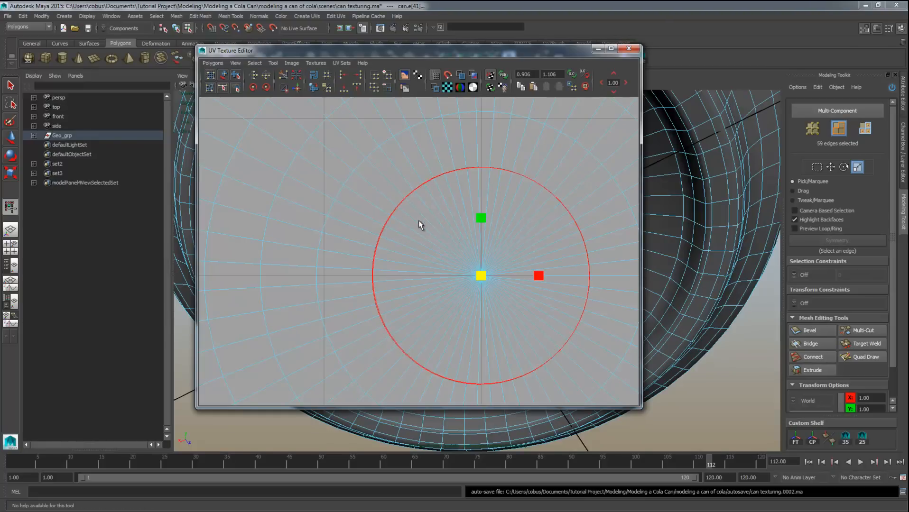
pyautogui.click(212, 62)
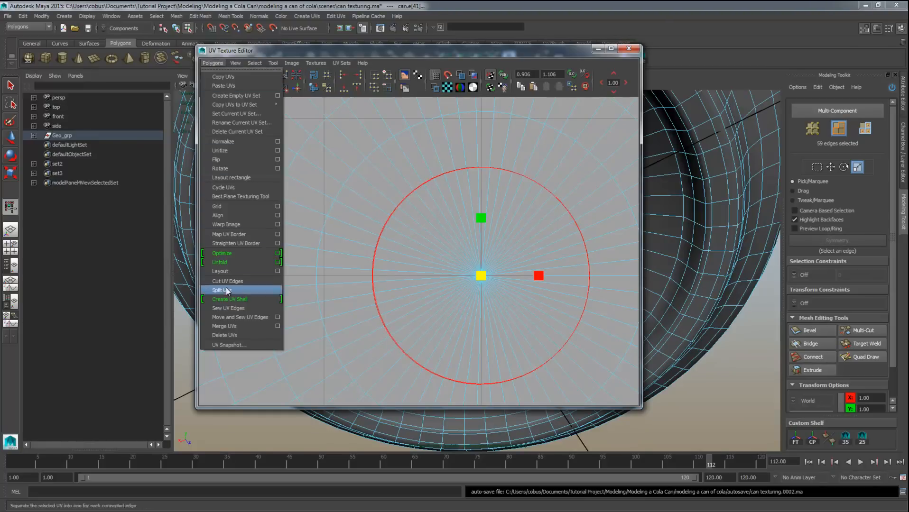
pyautogui.click(246, 317)
# Select the complete base UV shell with the Move UV Shell tool.
pyautogui.keyDown('alt'); pyautogui.moveTo(457, 243); pyautogui.dragTo(266, 216, button='right'); pyautogui.keyUp('alt')
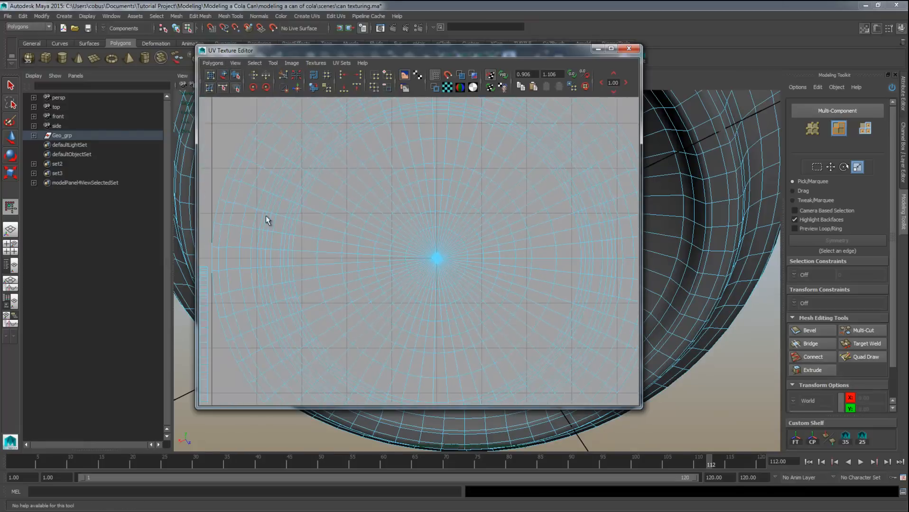
pyautogui.keyDown('alt'); pyautogui.moveTo(531, 223); pyautogui.dragTo(364, 202, button='right'); pyautogui.keyUp('alt')
pyautogui.keyDown('alt'); pyautogui.moveTo(368, 198); pyautogui.dragTo(431, 151, button='middle'); pyautogui.keyUp('alt')
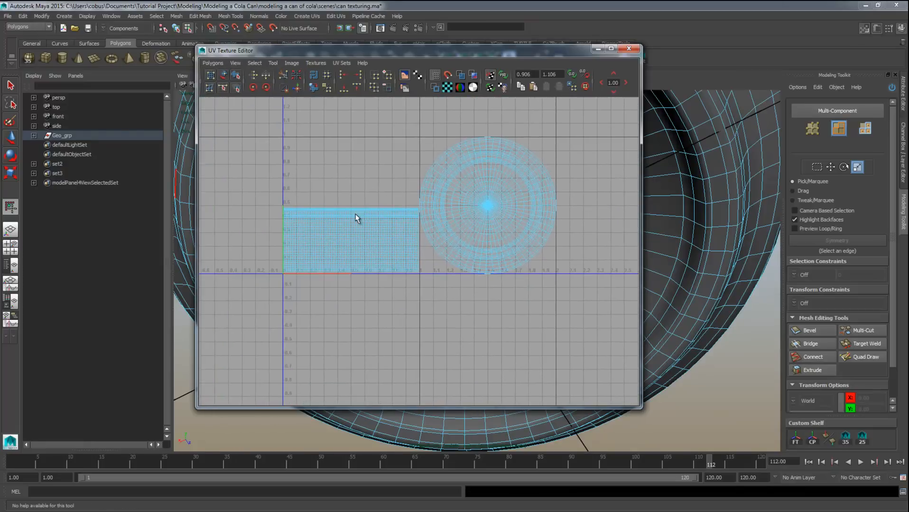
pyautogui.click(542, 189)
pyautogui.moveTo(514, 184); pyautogui.dragTo(546, 184, button='right')
pyautogui.moveTo(521, 151); pyautogui.dragTo(544, 181)
pyautogui.click(223, 75)
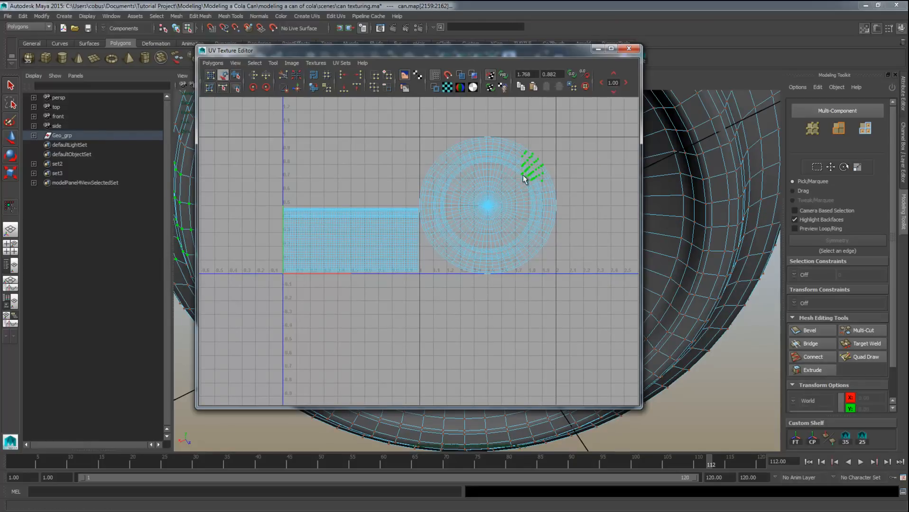
pyautogui.press('w')
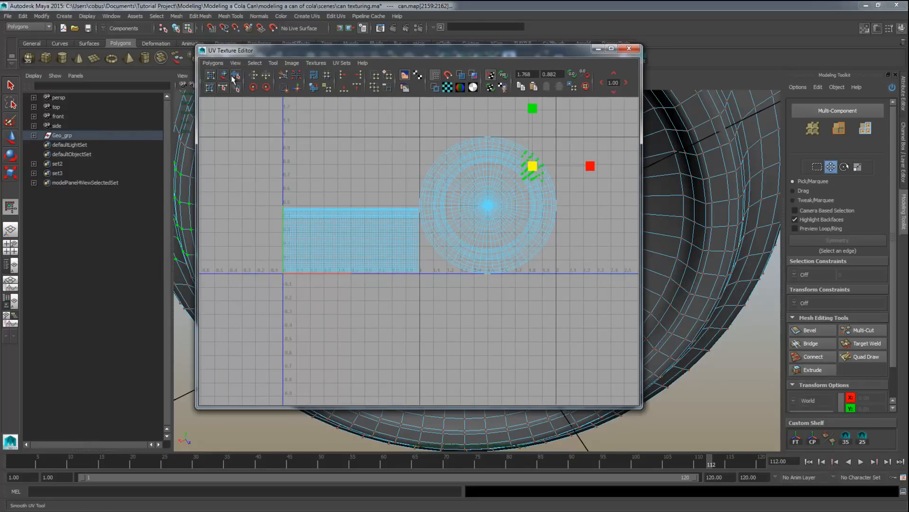
pyautogui.click(486, 152)
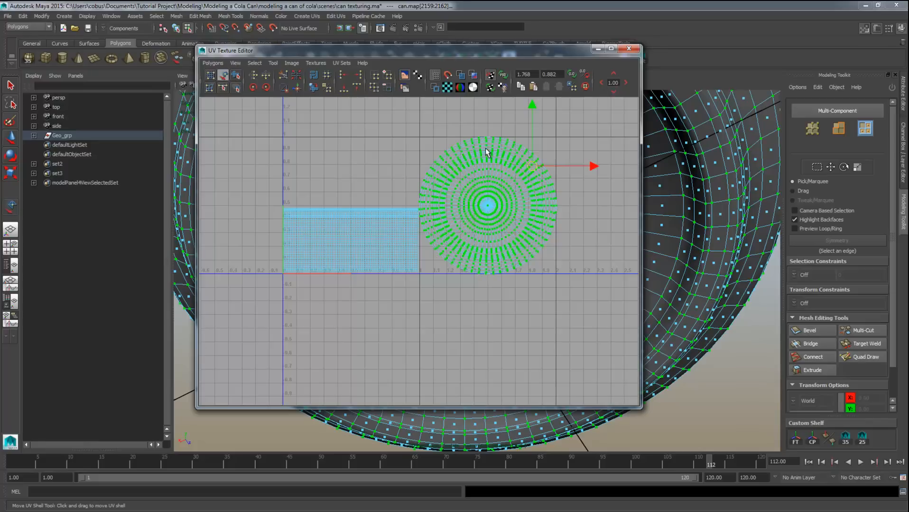
# Load the Unfold3D.mll plug-in and enable its auto load, so that the Unfold3D method is available for unfolding UVs.
pyautogui.click(212, 63)
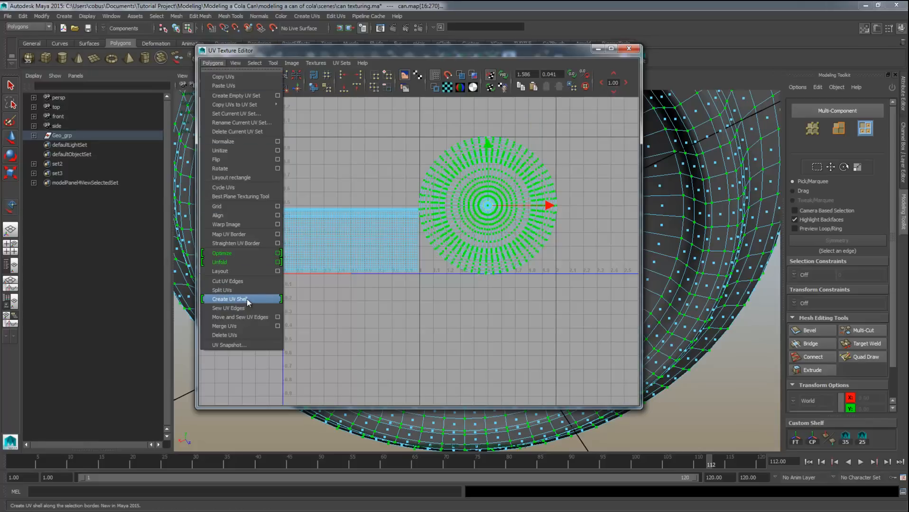
pyautogui.click(278, 263)
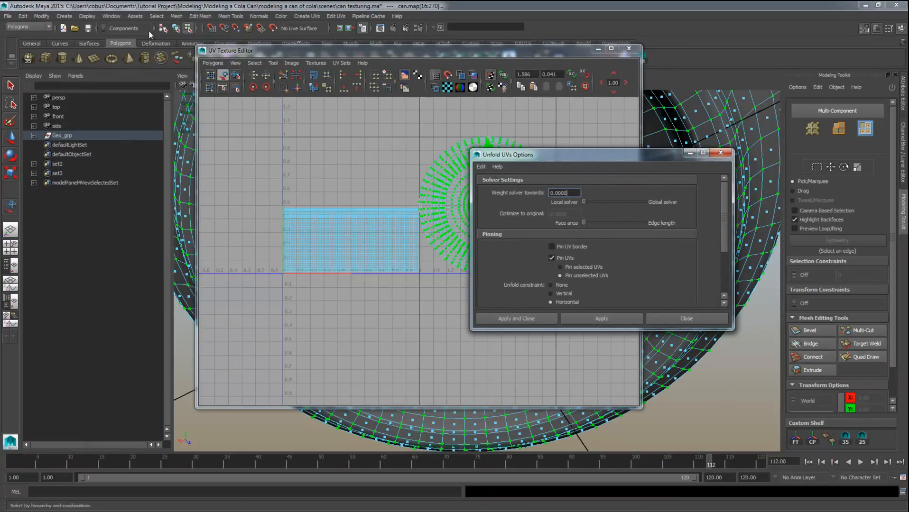
pyautogui.click(113, 16)
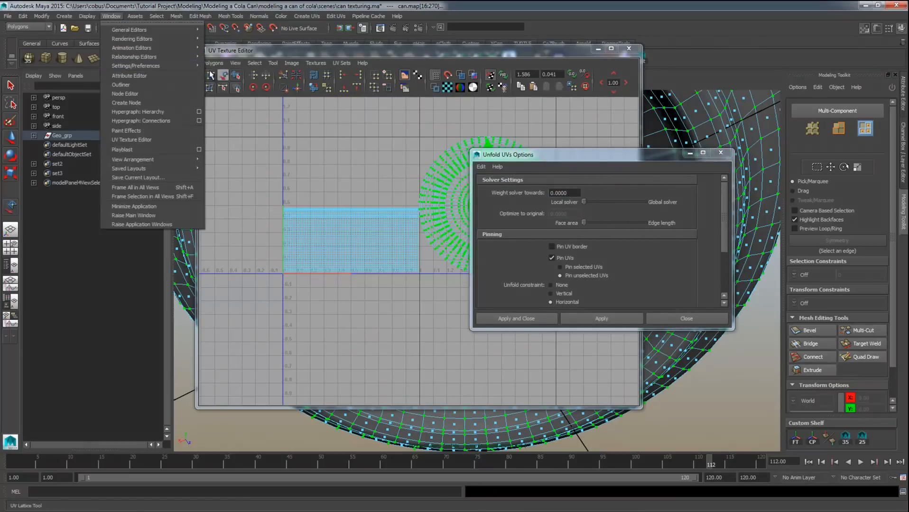
pyautogui.click(223, 150)
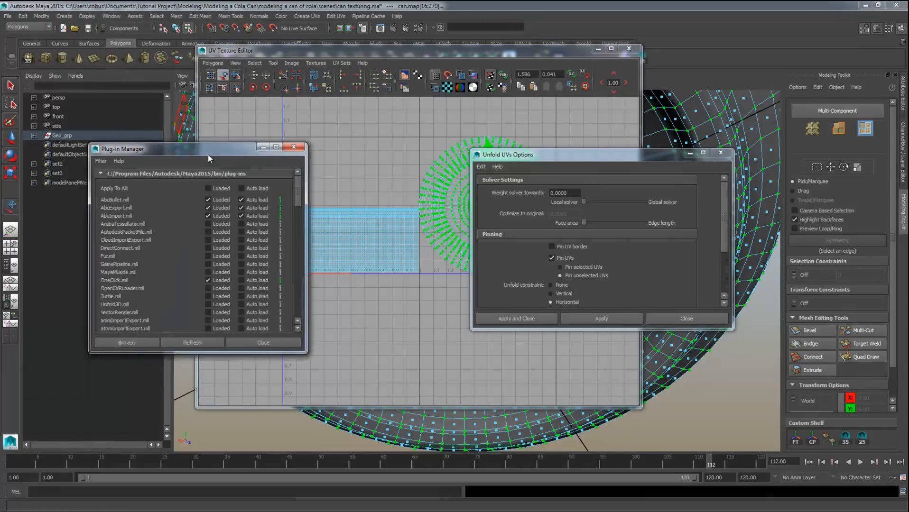
pyautogui.scroll(-3, 261, 249)
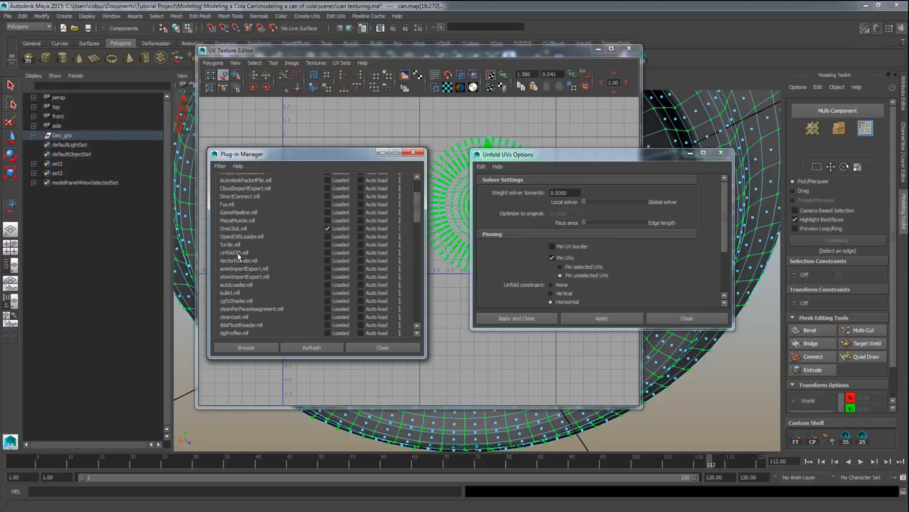
pyautogui.click(361, 253)
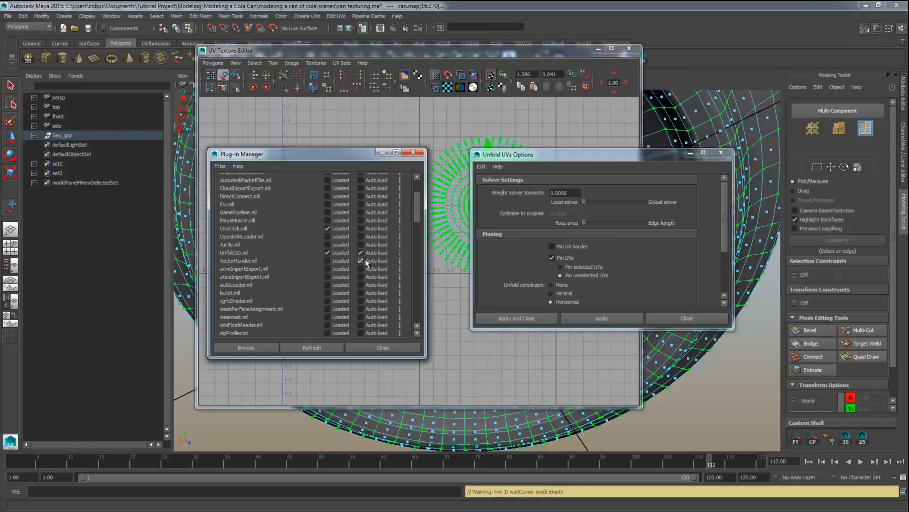
pyautogui.click(380, 347)
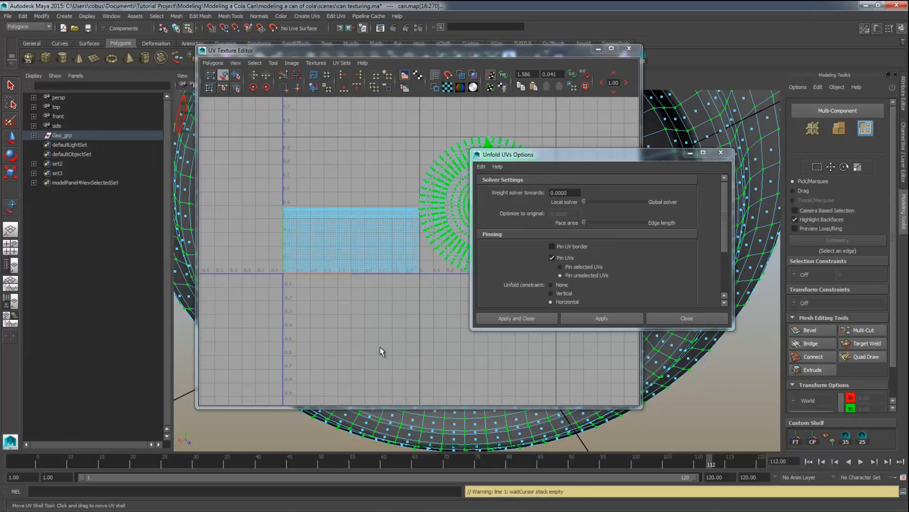
pyautogui.click(674, 316)
# Unfold the selected base shell using the Unfold3D method with 1 iteration.
pyautogui.click(209, 64)
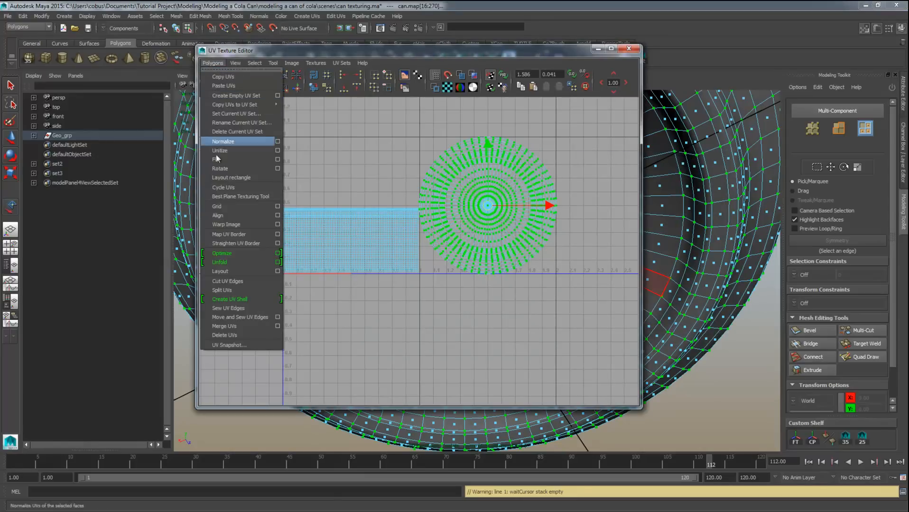
pyautogui.click(277, 262)
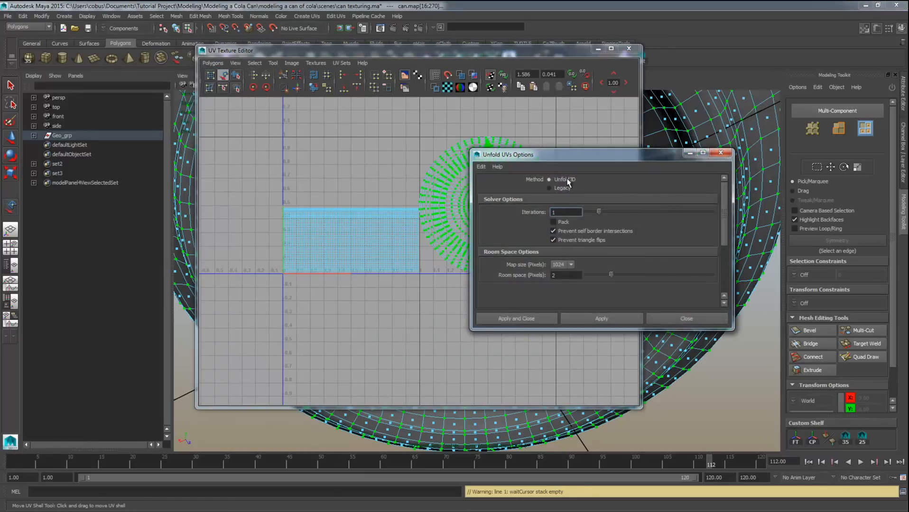
pyautogui.click(584, 320)
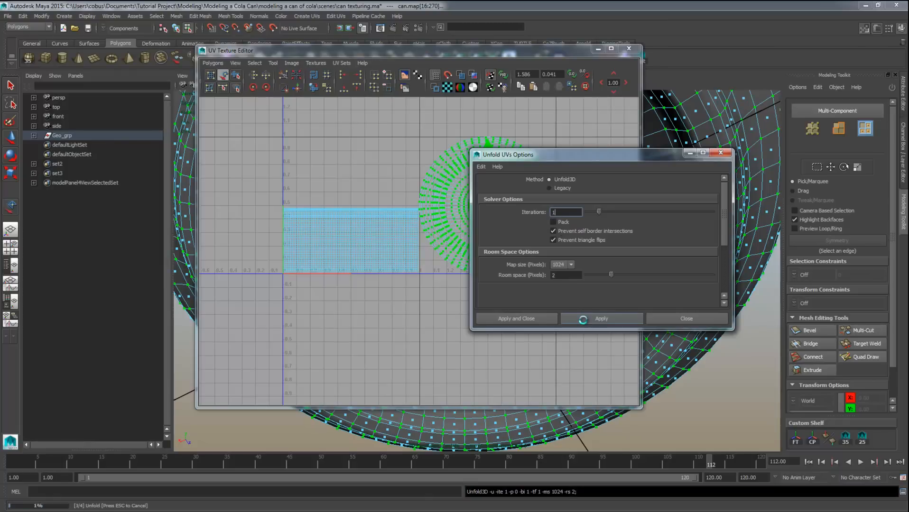
pyautogui.click(688, 319)
# Scale up the unfolded base shell uniformly until it nearly fills the UV square beside the side wall's shell.
pyautogui.press('r')
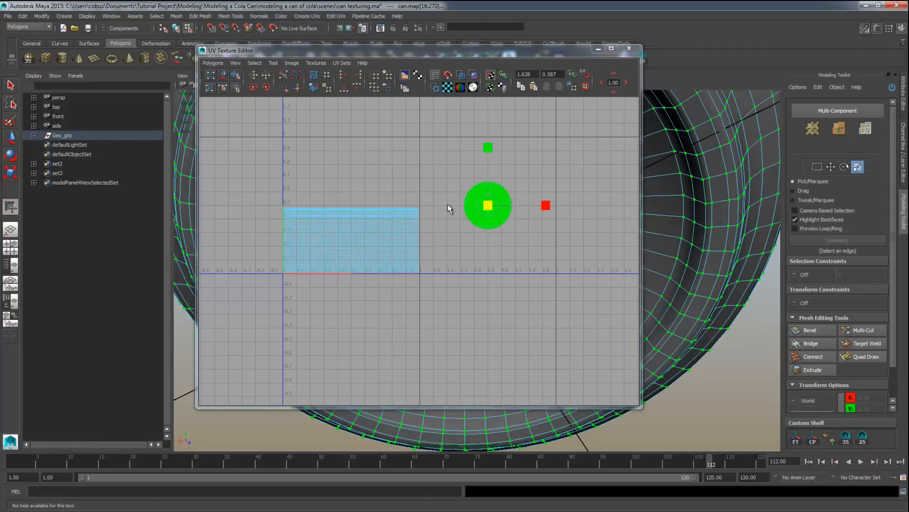
pyautogui.keyDown('alt'); pyautogui.moveTo(447, 204); pyautogui.dragTo(519, 200, button='right'); pyautogui.keyUp('alt')
pyautogui.keyDown('alt'); pyautogui.moveTo(518, 200); pyautogui.dragTo(495, 249, button='middle'); pyautogui.keyUp('alt')
pyautogui.moveTo(523, 234); pyautogui.dragTo(572, 158)
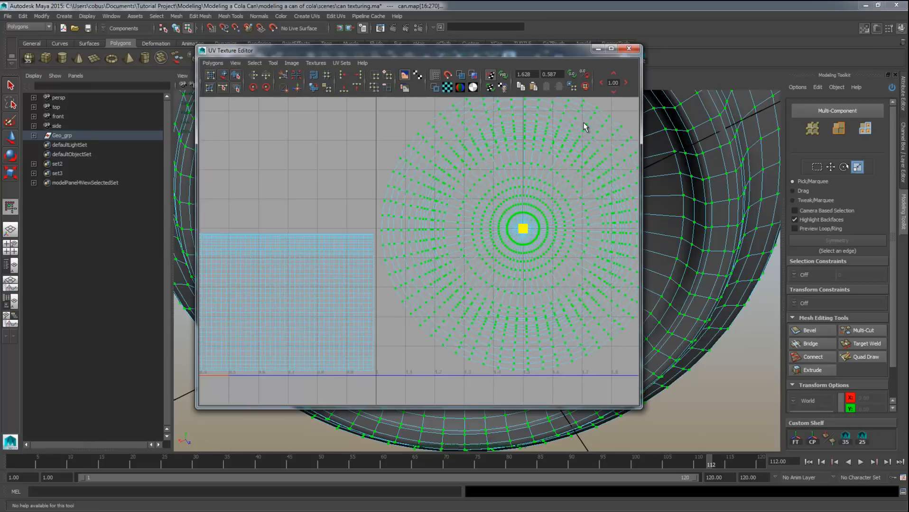
pyautogui.keyDown('alt'); pyautogui.moveTo(286, 310); pyautogui.dragTo(519, 292, button='middle'); pyautogui.keyUp('alt')
pyautogui.keyDown('alt'); pyautogui.moveTo(519, 292); pyautogui.dragTo(317, 270, button='right'); pyautogui.keyUp('alt')
pyautogui.keyDown('alt'); pyautogui.moveTo(426, 224); pyautogui.dragTo(426, 261, button='middle'); pyautogui.keyUp('alt')
# Select the whole can body in object mode in the viewport, and bring back the UV Texture Editor maximized.
pyautogui.click(597, 49)
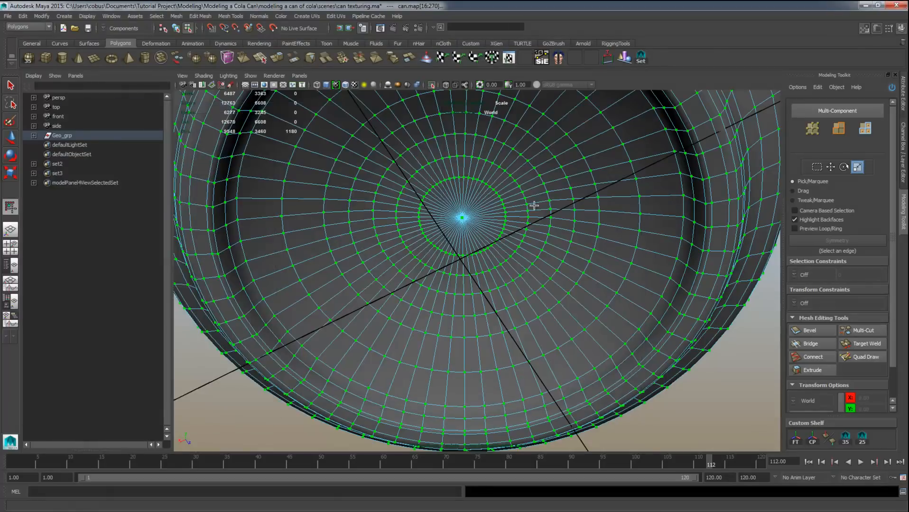
pyautogui.keyDown('alt'); pyautogui.moveTo(533, 204); pyautogui.dragTo(467, 173, button='right'); pyautogui.keyUp('alt')
pyautogui.keyDown('alt'); pyautogui.moveTo(467, 173); pyautogui.dragTo(469, 229); pyautogui.keyUp('alt')
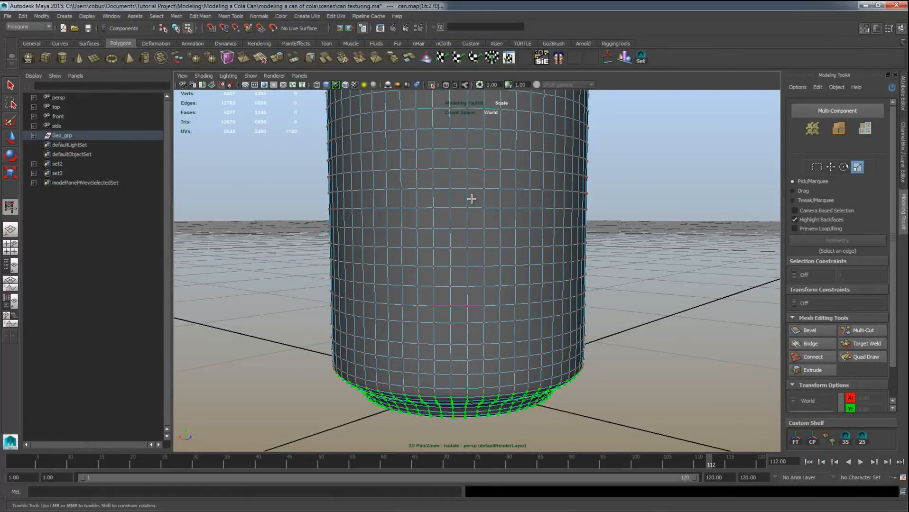
pyautogui.moveTo(471, 199); pyautogui.dragTo(500, 170, button='right')
pyautogui.click(501, 169)
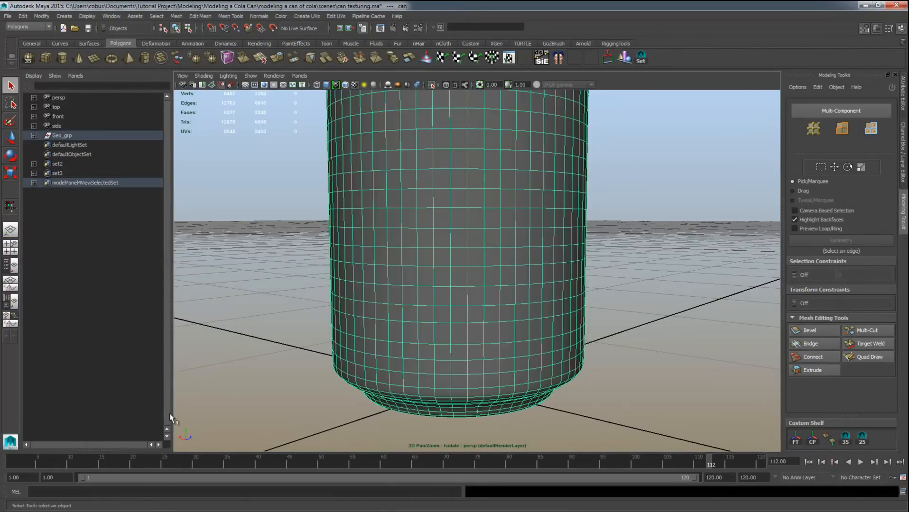
pyautogui.moveTo(545, 510); pyautogui.dragTo(241, 79)
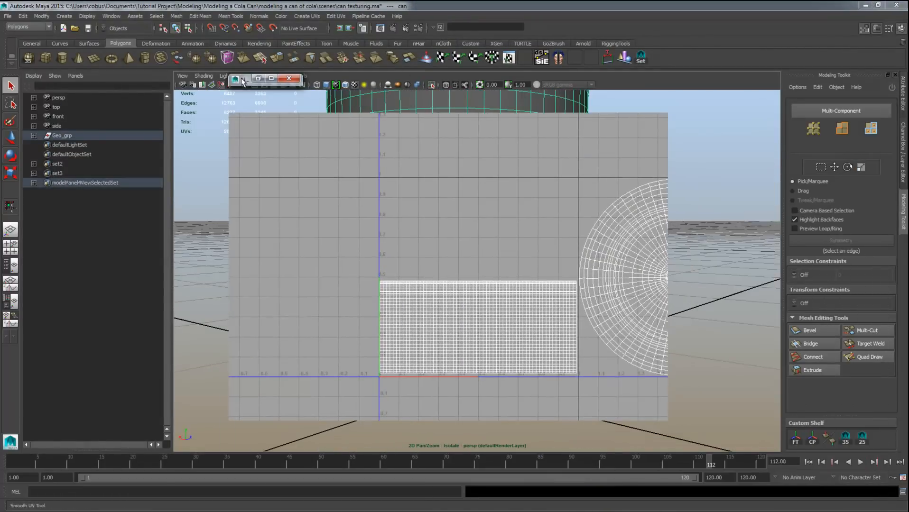
pyautogui.click(271, 78)
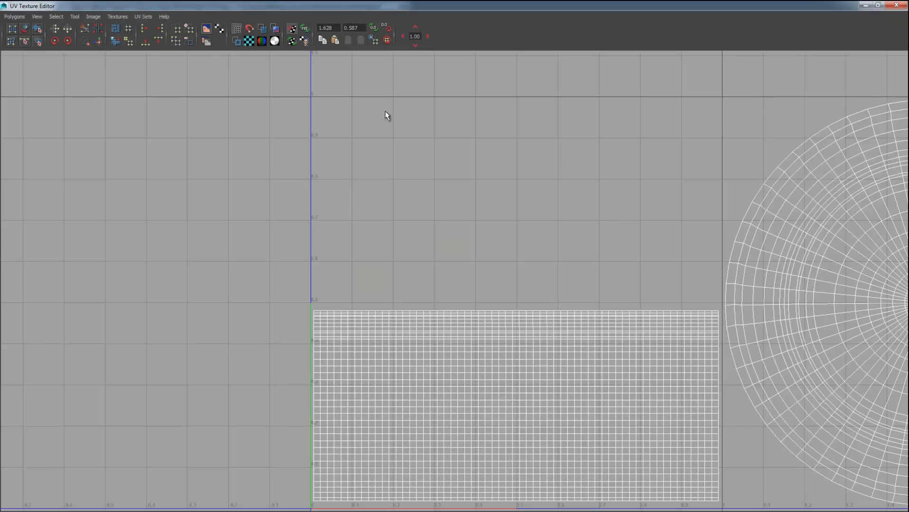
# Turn on the checkered UV tile display and inspect the pattern around the can body in the viewport.
pyautogui.click(248, 40)
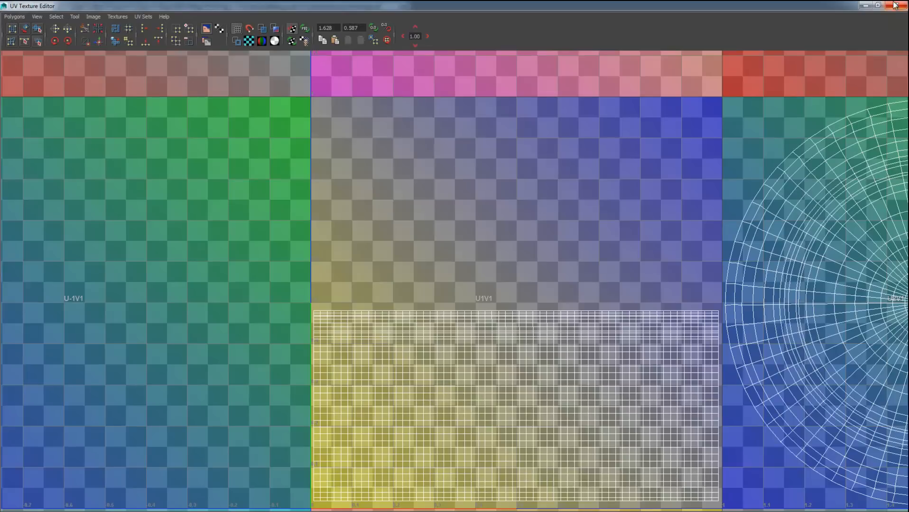
pyautogui.click(878, 5)
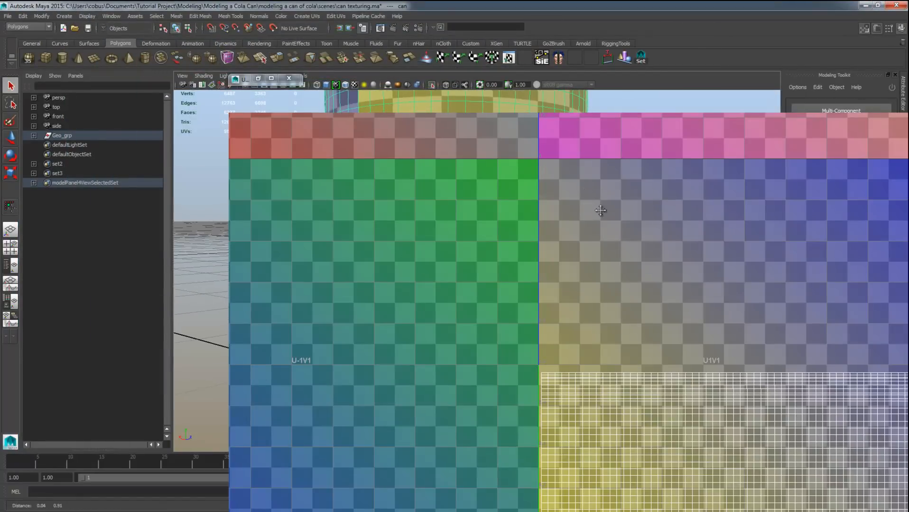
pyautogui.moveTo(246, 81); pyautogui.dragTo(0, 12)
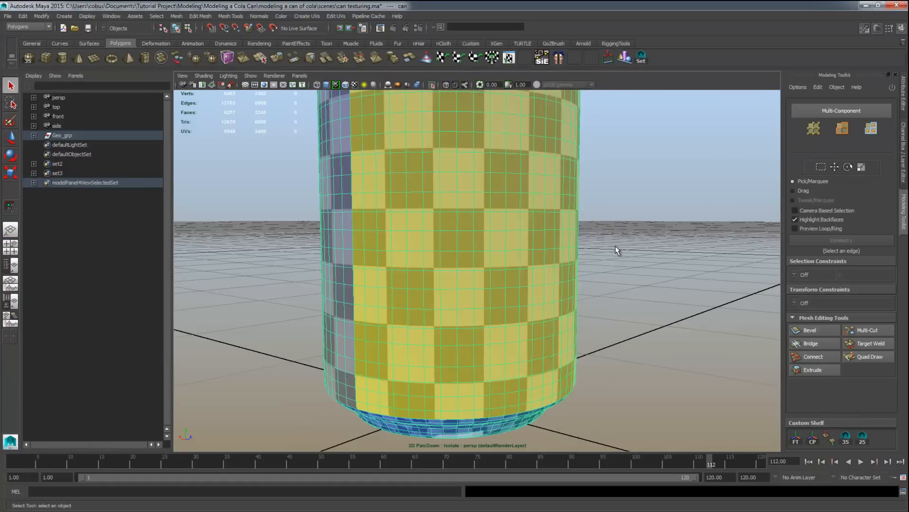
pyautogui.moveTo(619, 249); pyautogui.dragTo(502, 327)
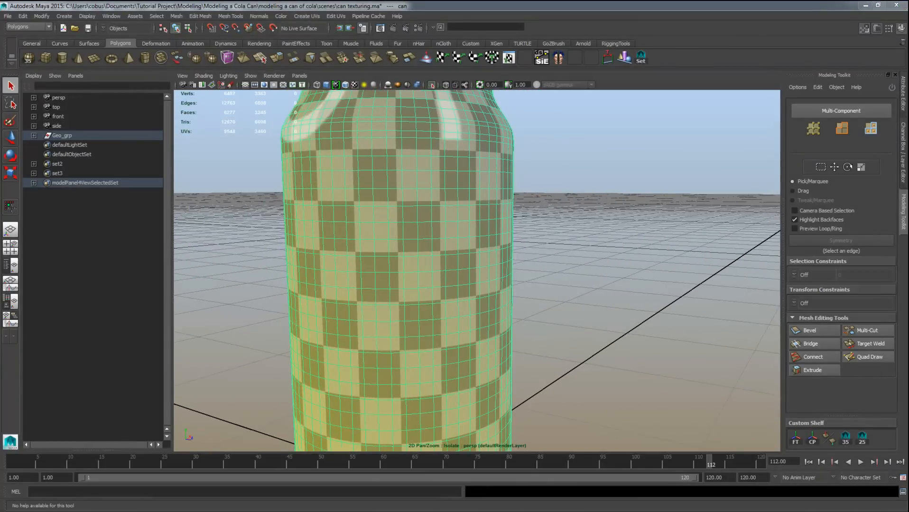
# Select all UVs of the side wall shell and bring the UV Texture Editor back over the viewport.
pyautogui.press('F12')
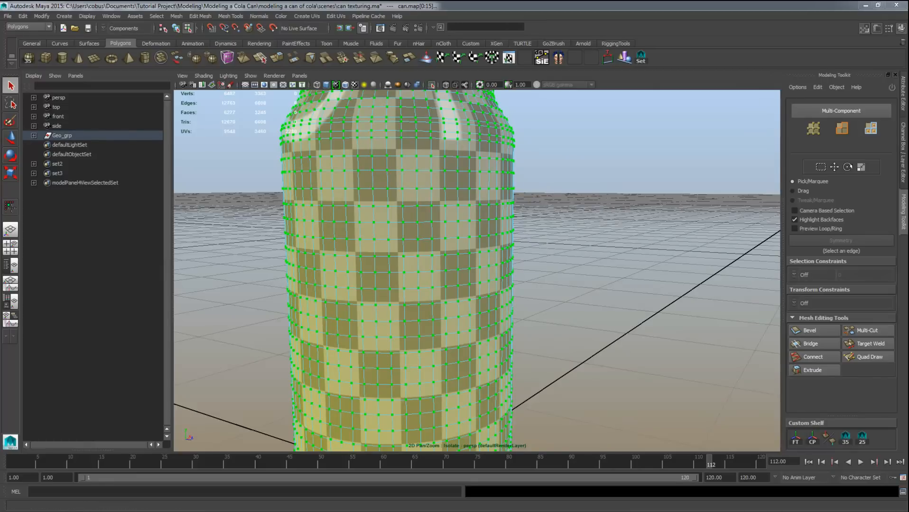
pyautogui.moveTo(0, 75); pyautogui.dragTo(391, 82)
# Try to unfold the side wall shell with the Unfold3D method and undo that unfold.
pyautogui.click(160, 92)
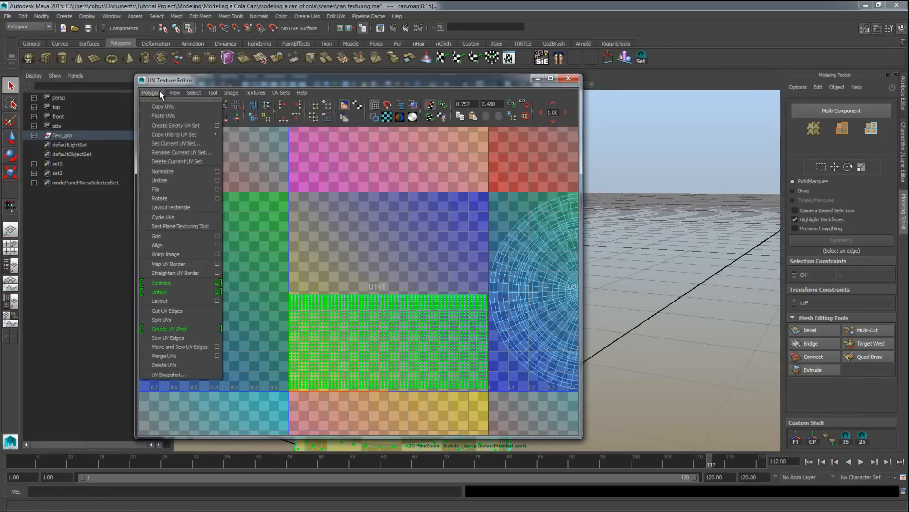
pyautogui.click(164, 293)
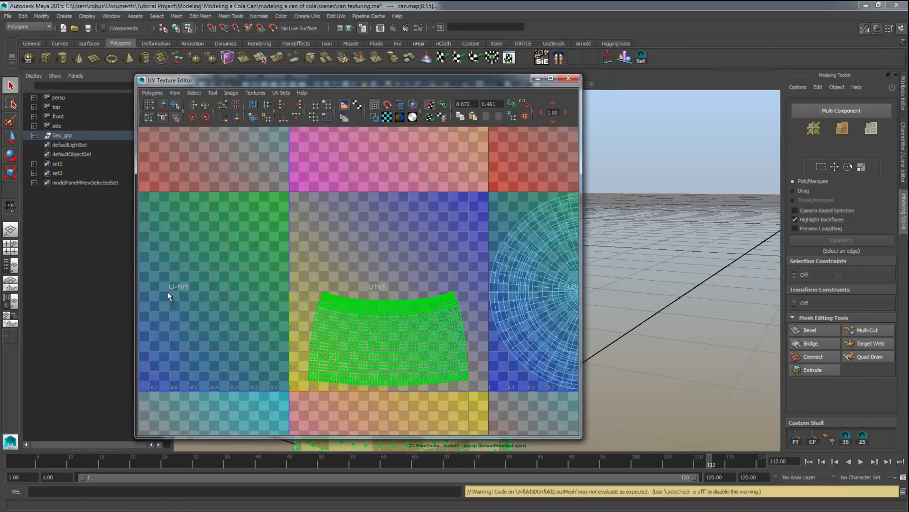
pyautogui.hotkey('ctrl', 'z')
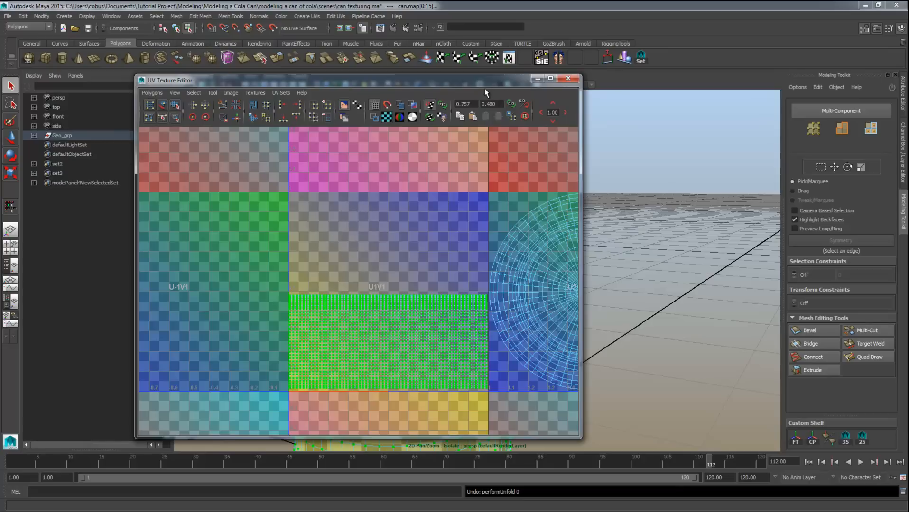
# Unfold the side wall shell with the Legacy method, once with the Vertical constraint and once with the Horizontal constraint.
pyautogui.click(152, 93)
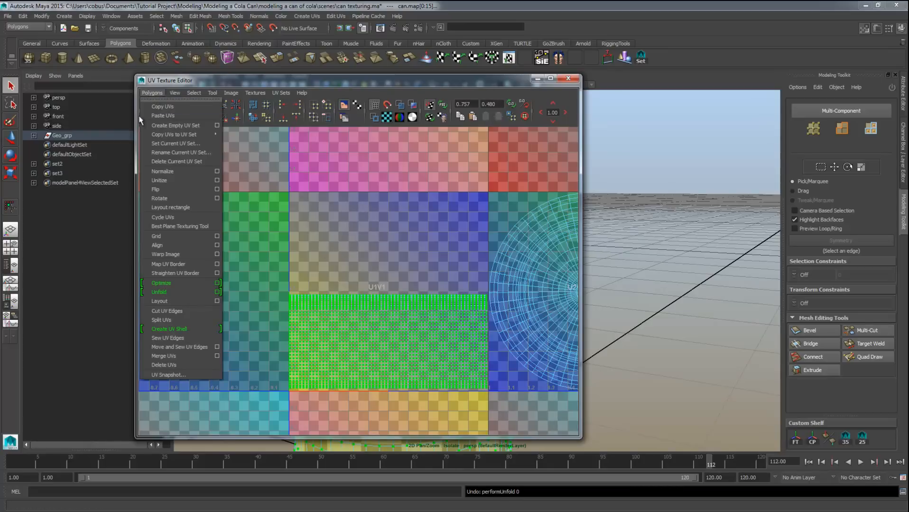
pyautogui.click(216, 291)
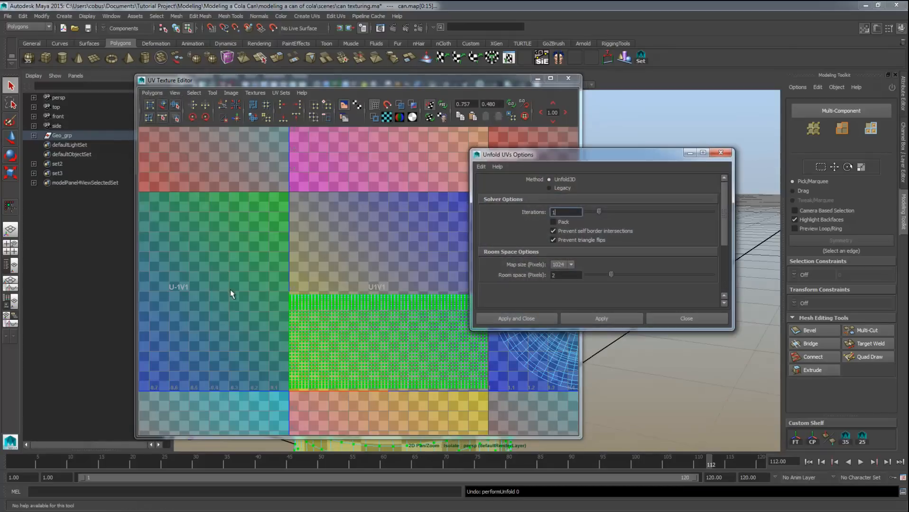
pyautogui.click(549, 189)
pyautogui.scroll(-3, 567, 244)
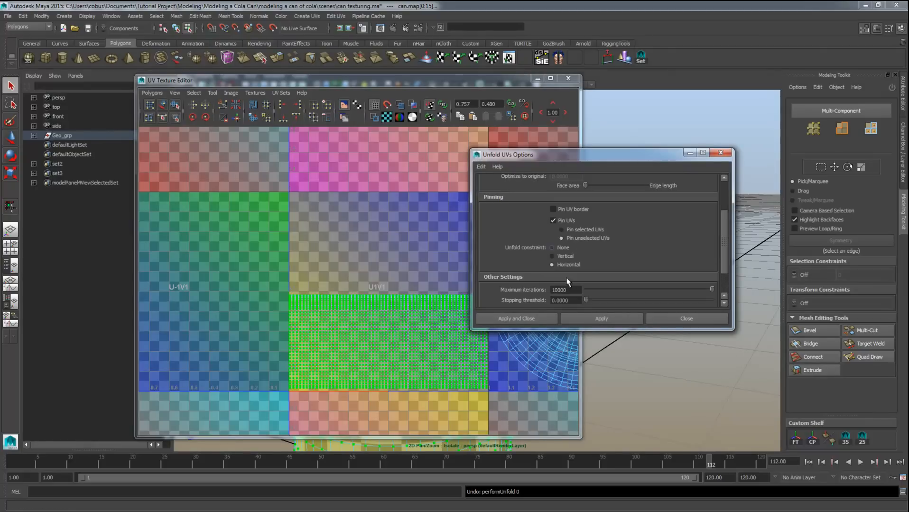
pyautogui.click(597, 316)
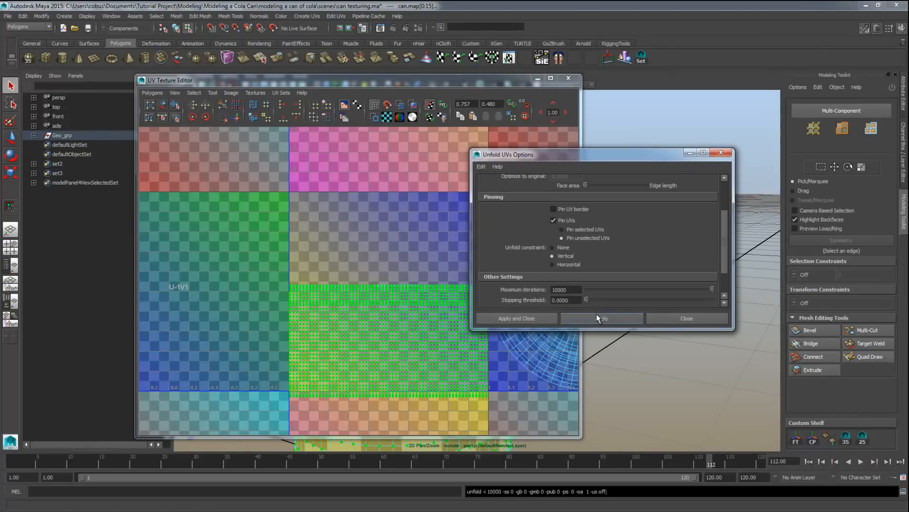
pyautogui.click(575, 265)
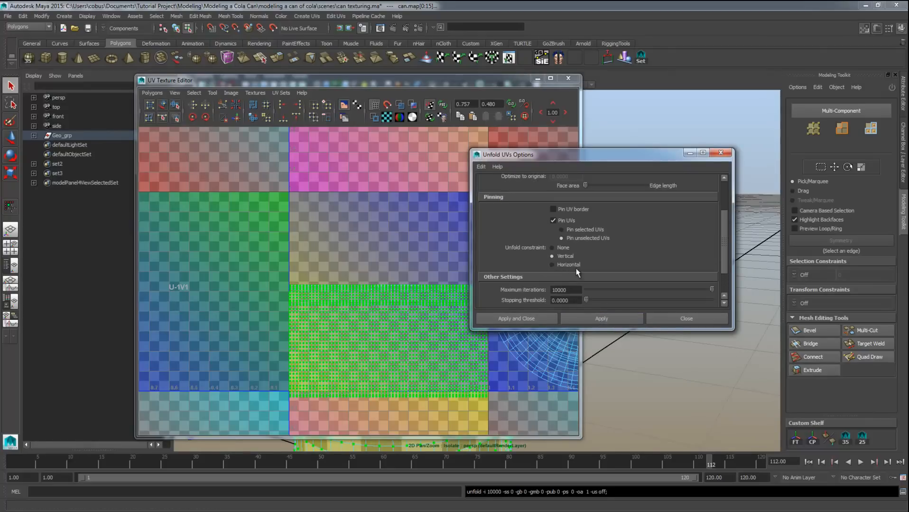
pyautogui.click(592, 319)
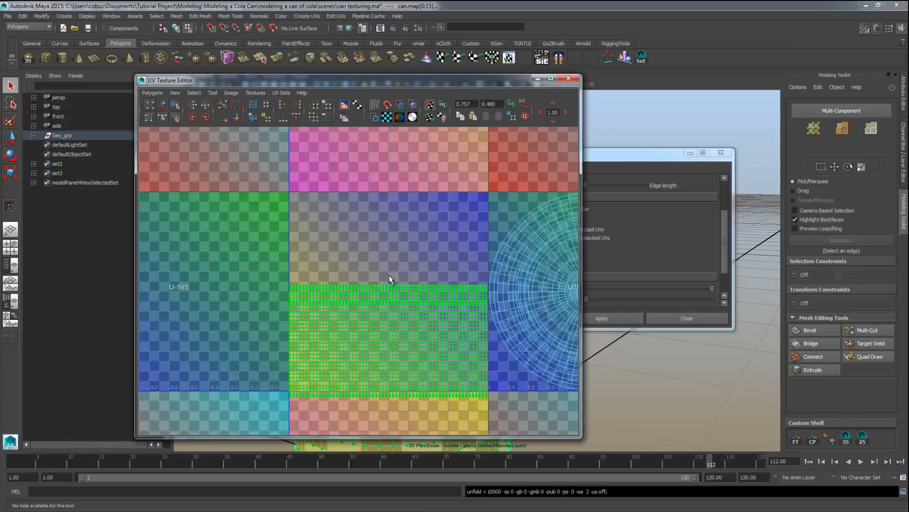
# Move the side wall shell straight up until its lower border sits inside the 0 to 1 UV square.
pyautogui.keyDown('alt'); pyautogui.moveTo(389, 280); pyautogui.dragTo(335, 208, button='middle'); pyautogui.keyUp('alt')
pyautogui.moveTo(366, 280); pyautogui.dragTo(403, 275, button='right')
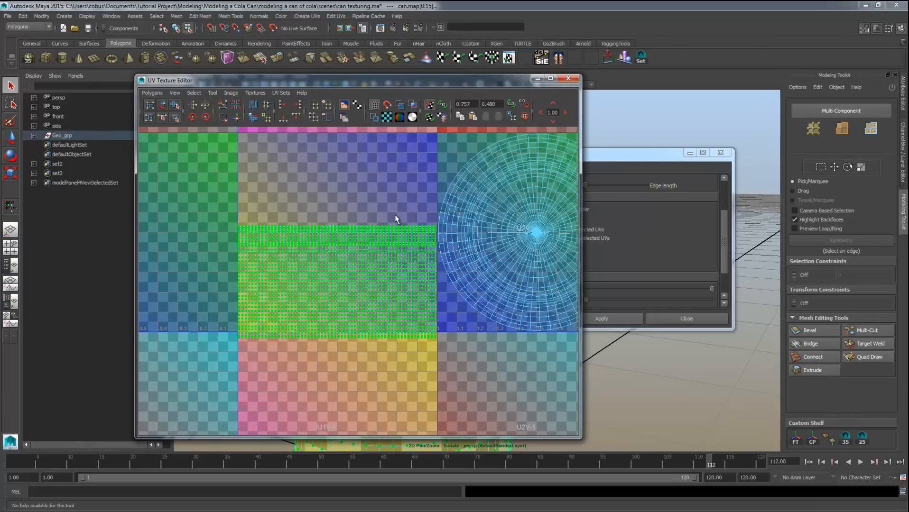
pyautogui.click(162, 105)
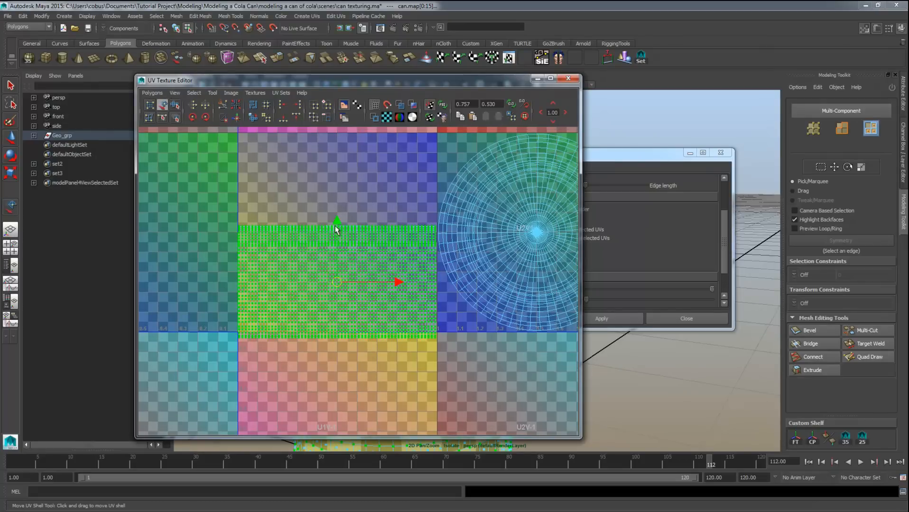
pyautogui.moveTo(337, 223); pyautogui.dragTo(337, 211)
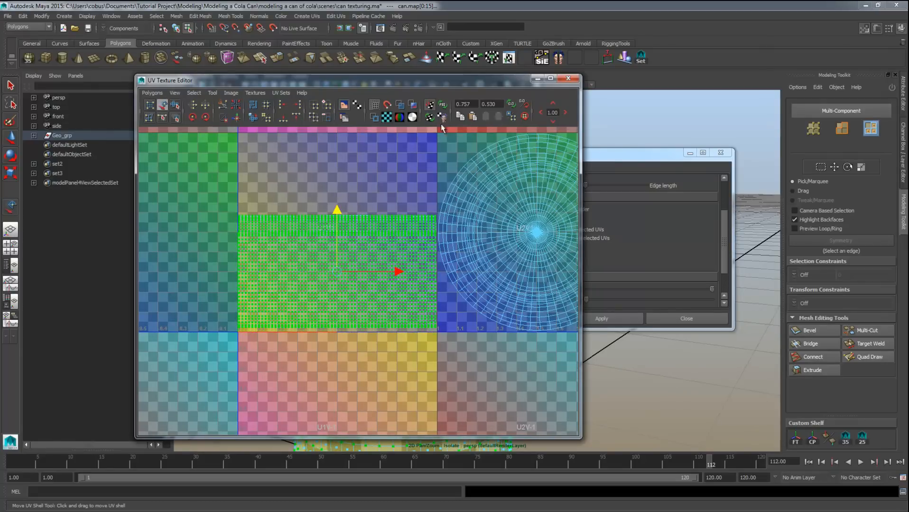
# Close the unfold options and examine the checker pattern on the can's side wall and base for distortion.
pyautogui.moveTo(462, 81); pyautogui.dragTo(0, 81)
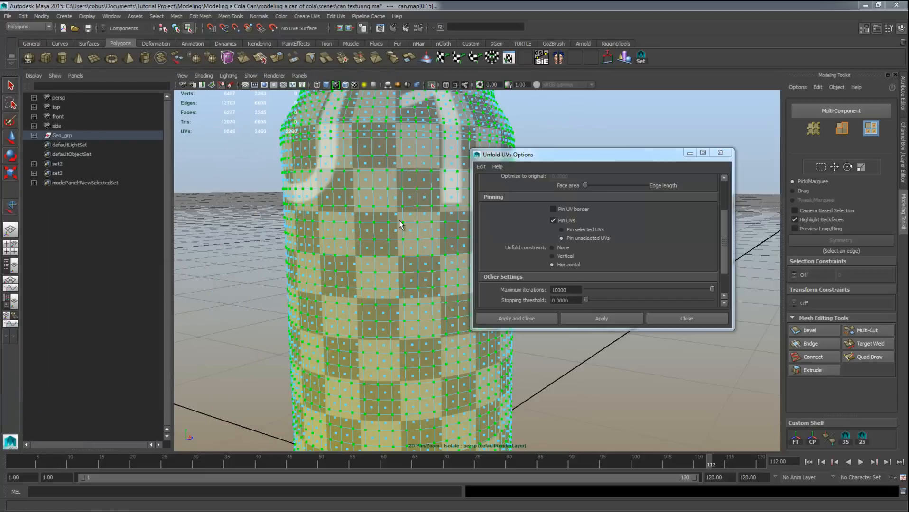
pyautogui.click(700, 318)
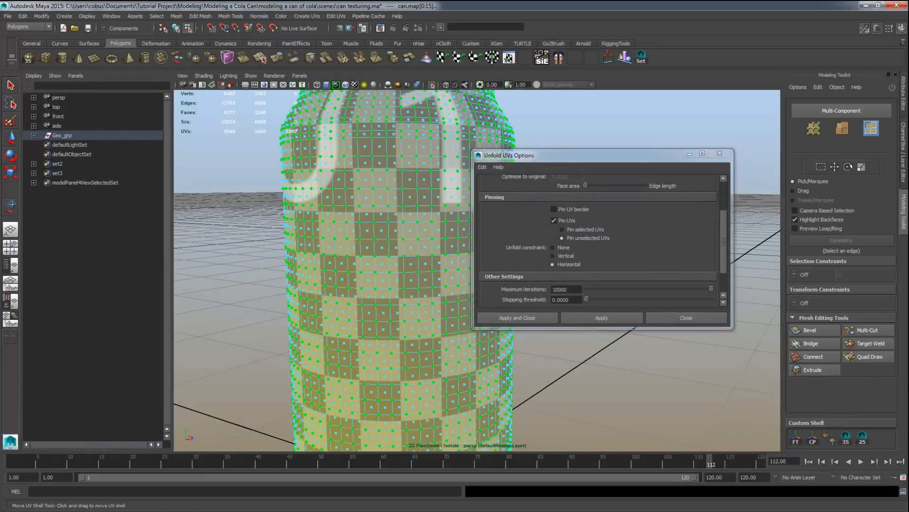
pyautogui.scroll(-5, 475, 309)
pyautogui.keyDown('alt'); pyautogui.moveTo(430, 285); pyautogui.dragTo(436, 315, button='middle'); pyautogui.keyUp('alt')
pyautogui.keyDown('alt'); pyautogui.moveTo(436, 315); pyautogui.dragTo(447, 296); pyautogui.keyUp('alt')
pyautogui.moveTo(447, 297); pyautogui.dragTo(519, 254, button='right')
pyautogui.keyDown('alt'); pyautogui.moveTo(519, 258); pyautogui.dragTo(480, 247); pyautogui.keyUp('alt')
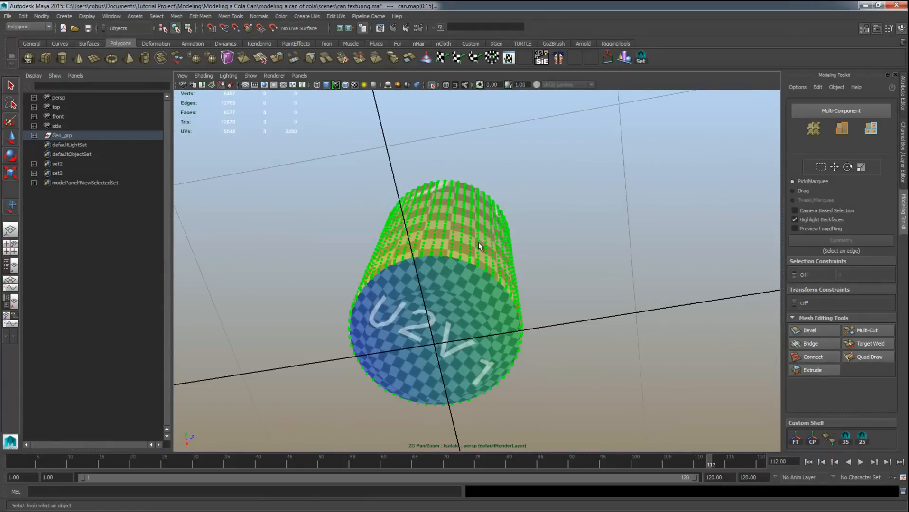
pyautogui.keyDown('alt'); pyautogui.moveTo(481, 247); pyautogui.dragTo(528, 308, button='right'); pyautogui.keyUp('alt')
pyautogui.keyDown('alt'); pyautogui.moveTo(527, 309); pyautogui.dragTo(432, 371); pyautogui.keyUp('alt')
# Return the can body to object mode and set up a UV snapshot of 1024 by 1024 in PNG format.
pyautogui.moveTo(404, 265); pyautogui.dragTo(432, 248, button='right')
pyautogui.press('F8')
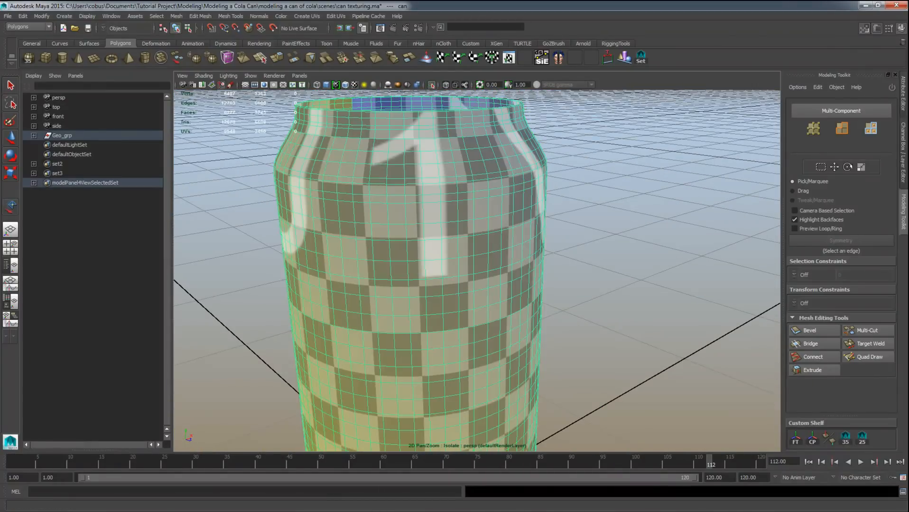
pyautogui.moveTo(0, 72); pyautogui.dragTo(454, 83)
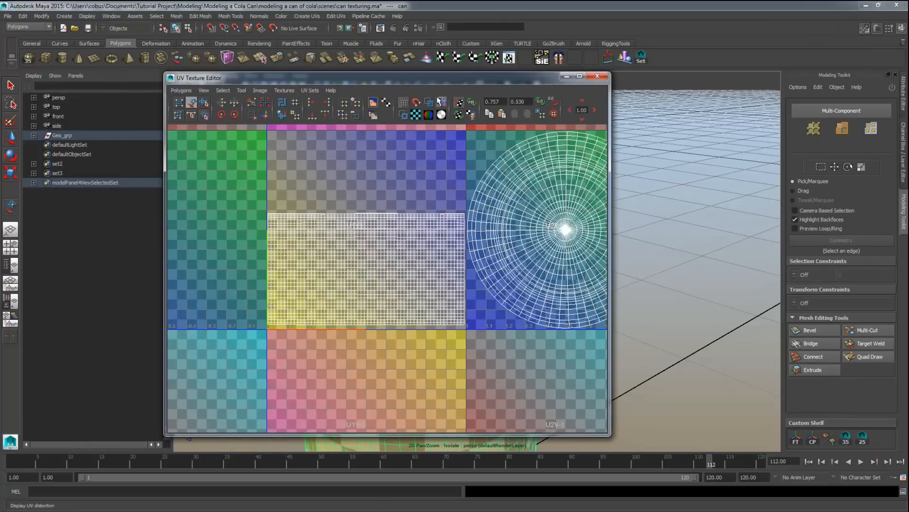
pyautogui.click(181, 91)
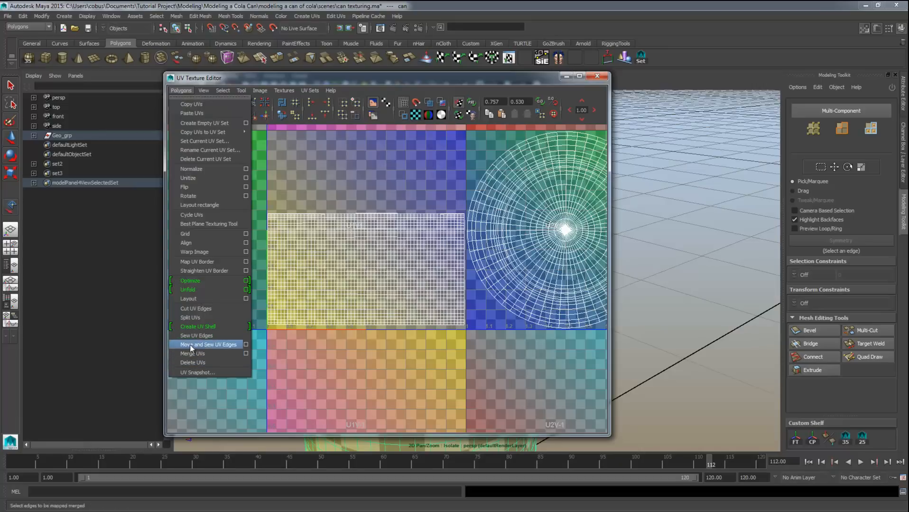
pyautogui.click(195, 371)
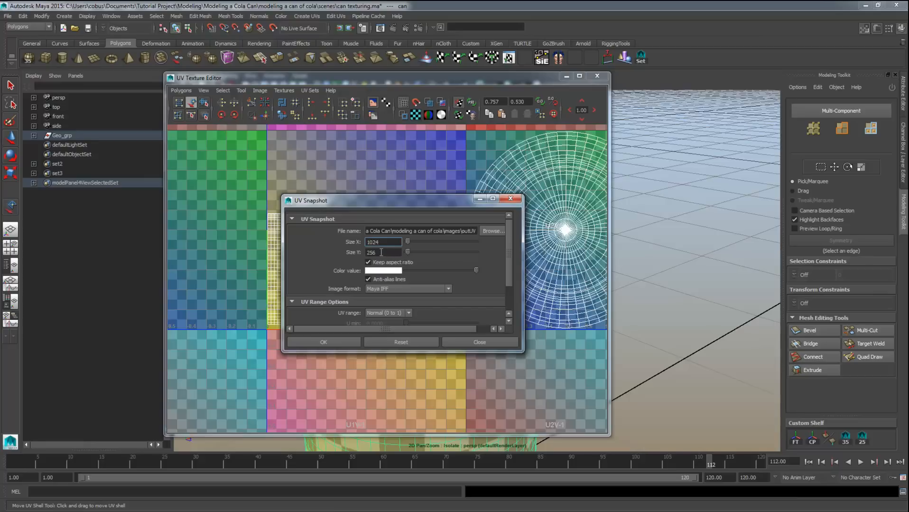
pyautogui.press('Tab')
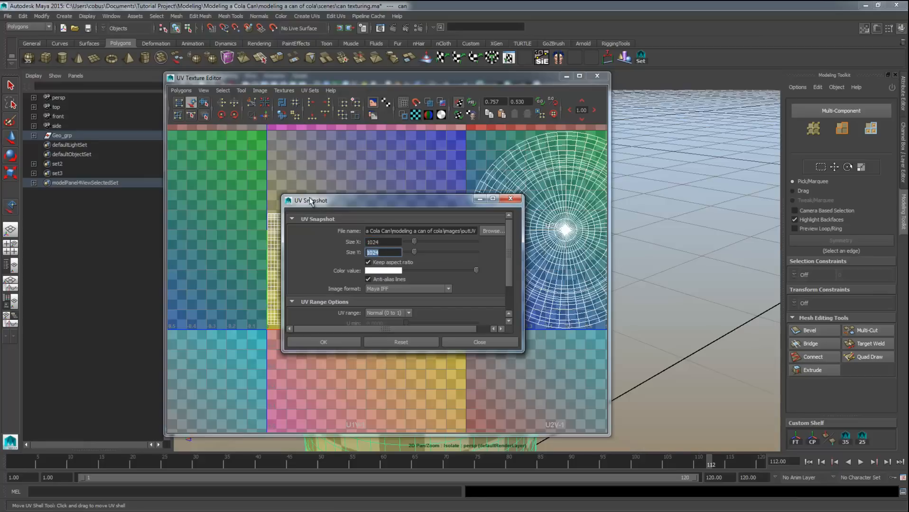
pyautogui.click(389, 288)
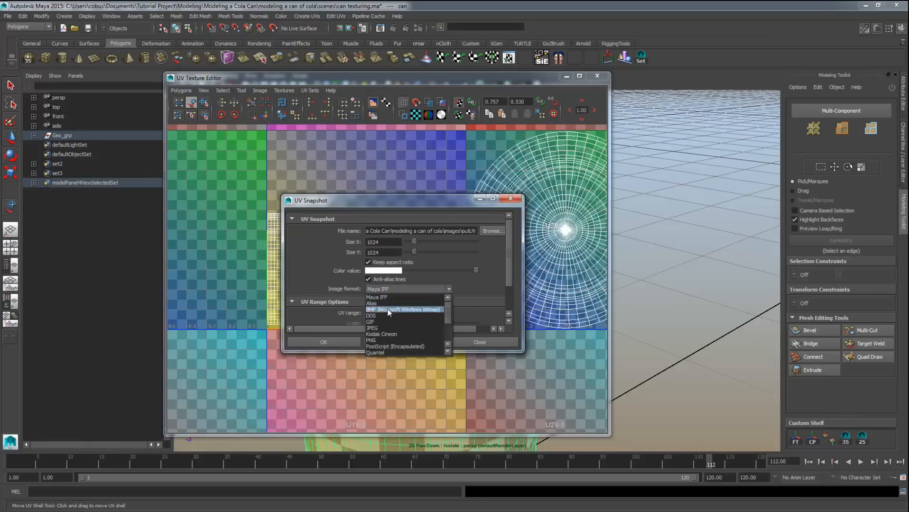
pyautogui.click(417, 340)
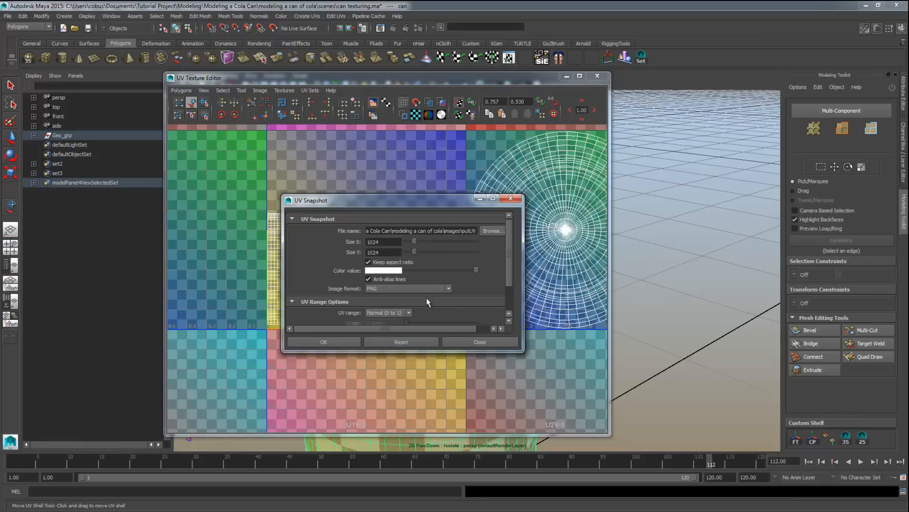
# Save the UV snapshot as "cola can uvs" in the project's images folder.
pyautogui.click(491, 231)
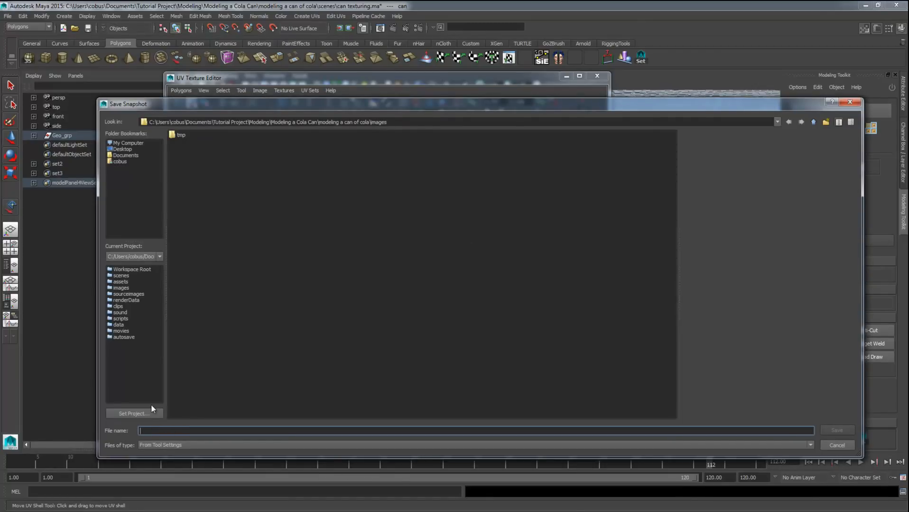
pyautogui.write('cola can uvs')
pyautogui.click(844, 433)
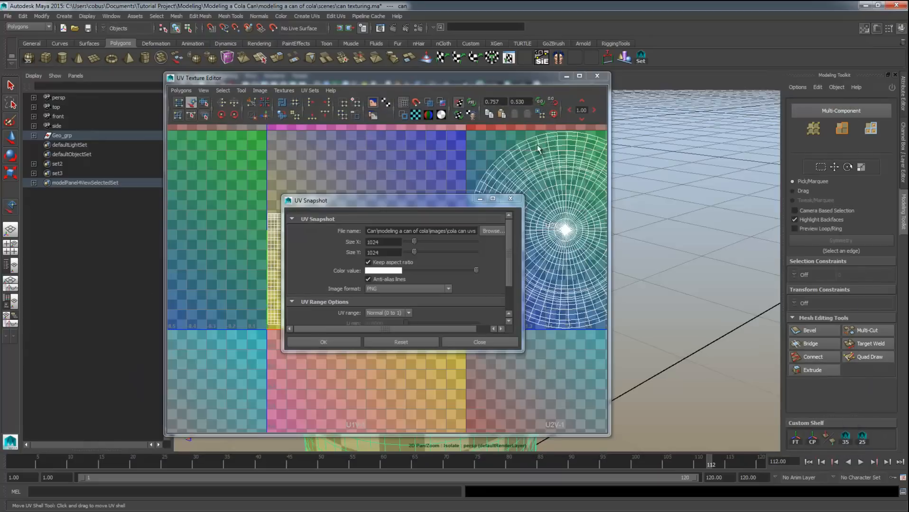
pyautogui.click(306, 341)
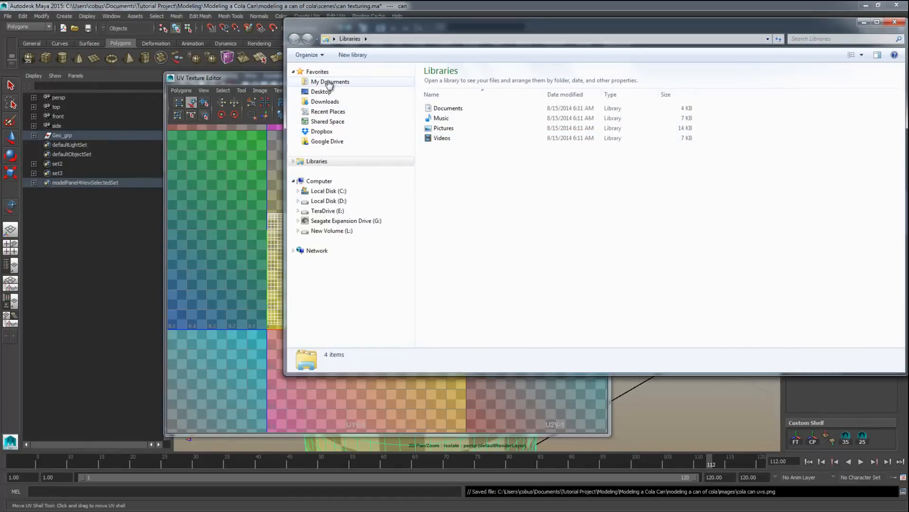
# Switch to Windows Explorer and open the images folder of the "modeling a can of cola" project under Tutorial Project, Modeling.
pyautogui.click(329, 83)
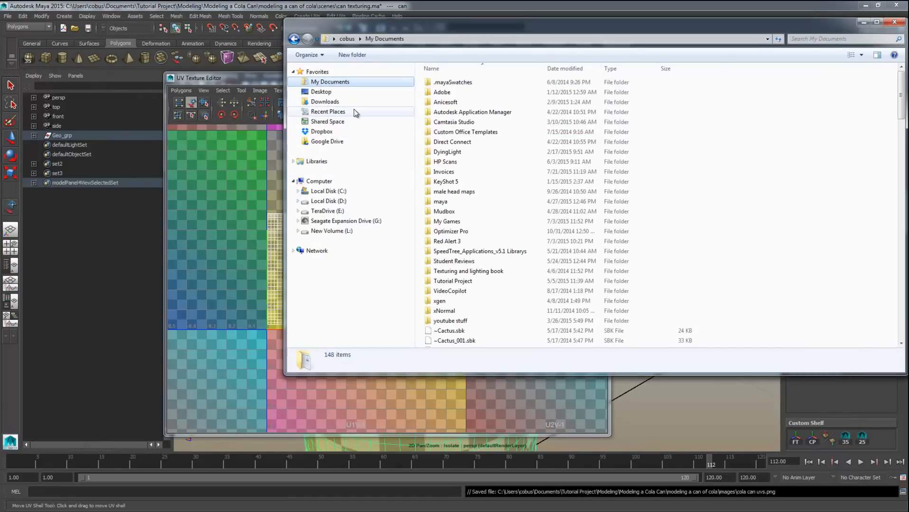
pyautogui.doubleClick(436, 284)
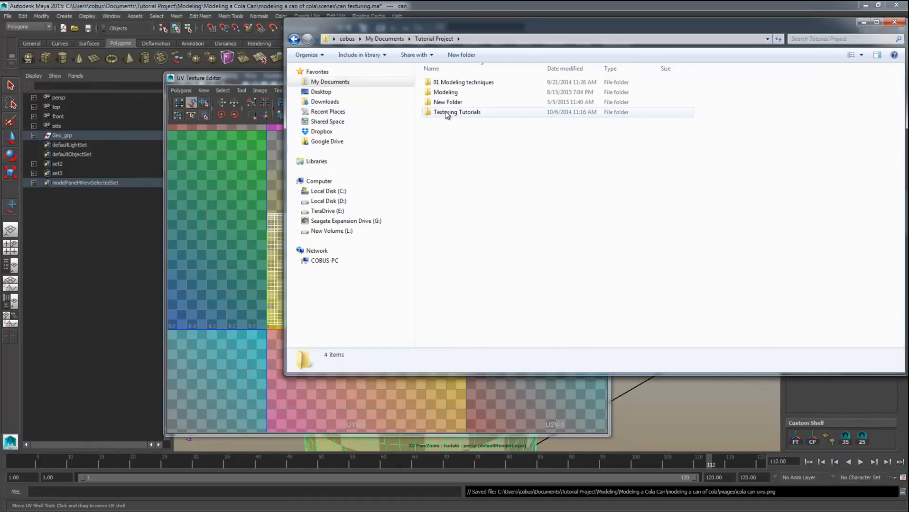
pyautogui.doubleClick(445, 92)
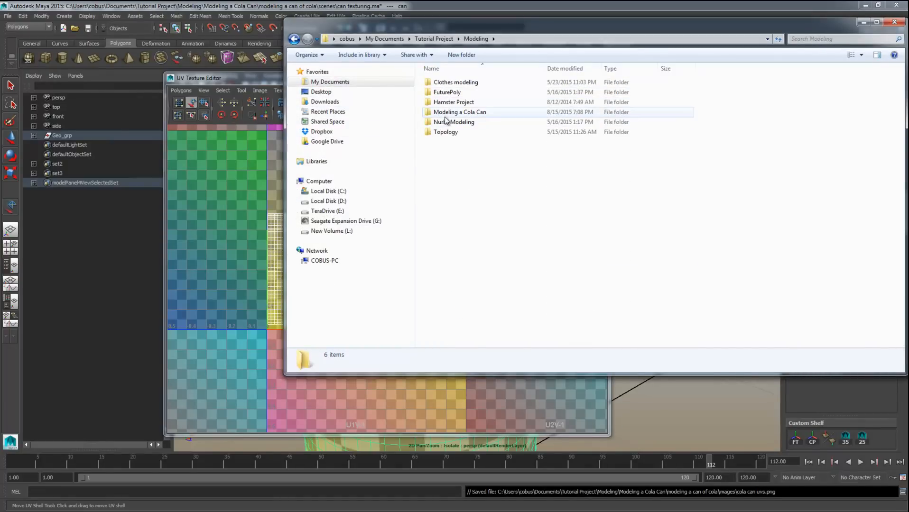
pyautogui.doubleClick(446, 113)
pyautogui.doubleClick(457, 84)
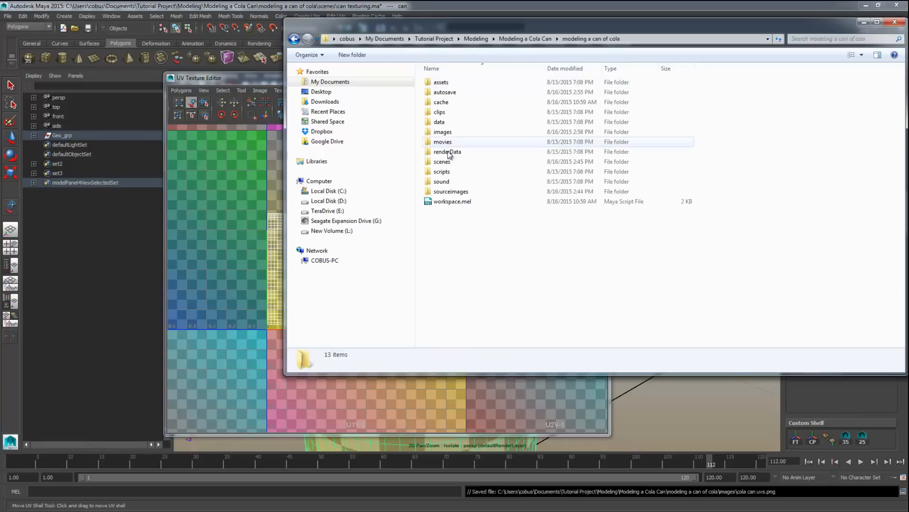
pyautogui.doubleClick(443, 133)
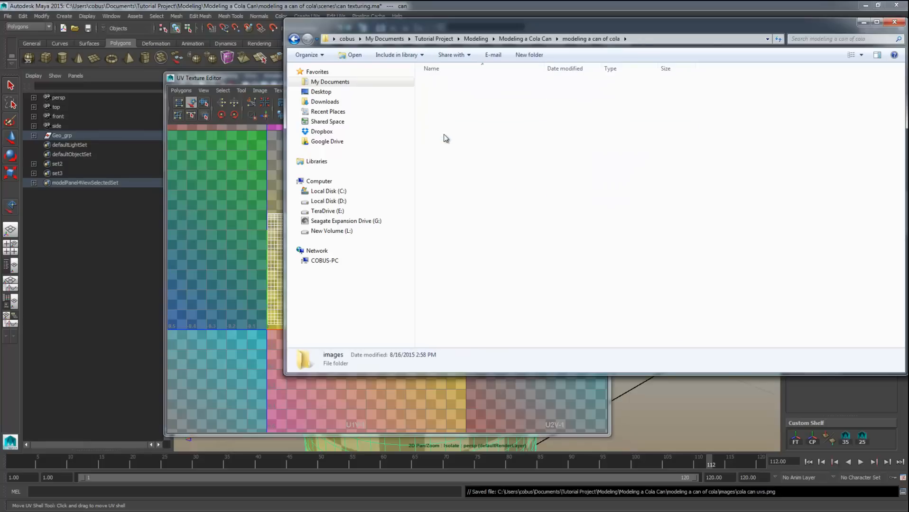
# Switch to Photoshop and close the Untitled-1 document without saving, as well as coca cola render.tif.
pyautogui.click(513, 93)
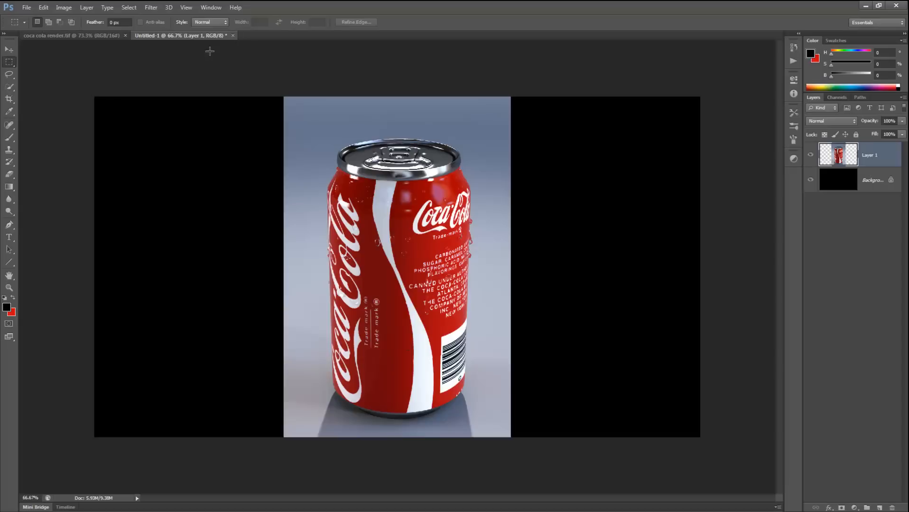
pyautogui.click(232, 35)
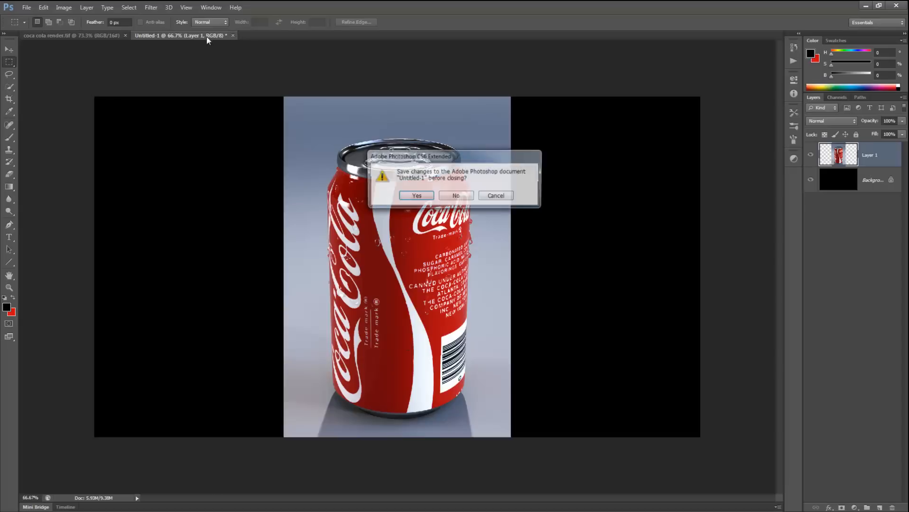
pyautogui.click(456, 197)
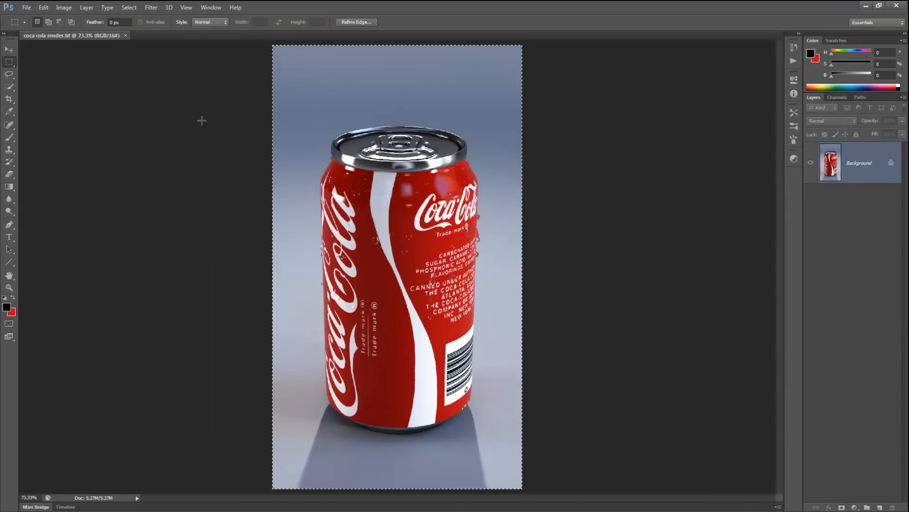
pyautogui.click(125, 35)
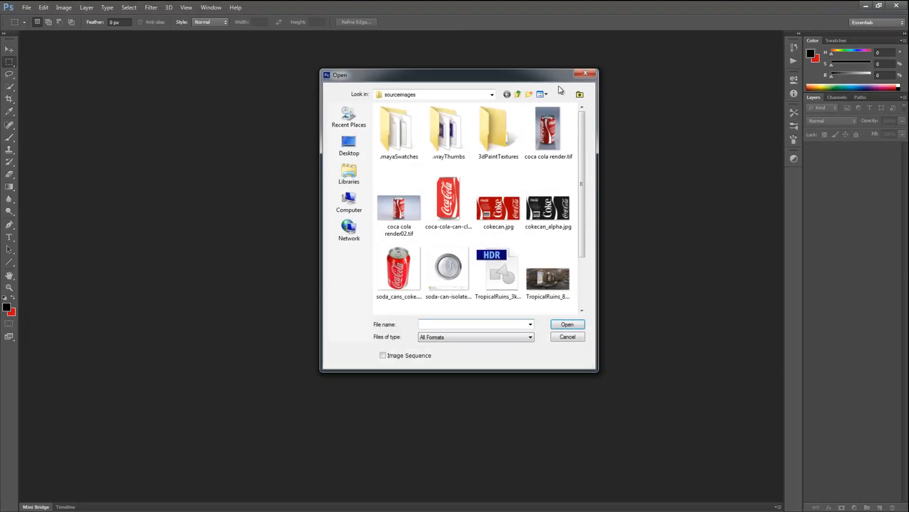
# Open "cola can uvs.png" from the project's images folder and add a new empty layer above the UV layer.
pyautogui.click(517, 94)
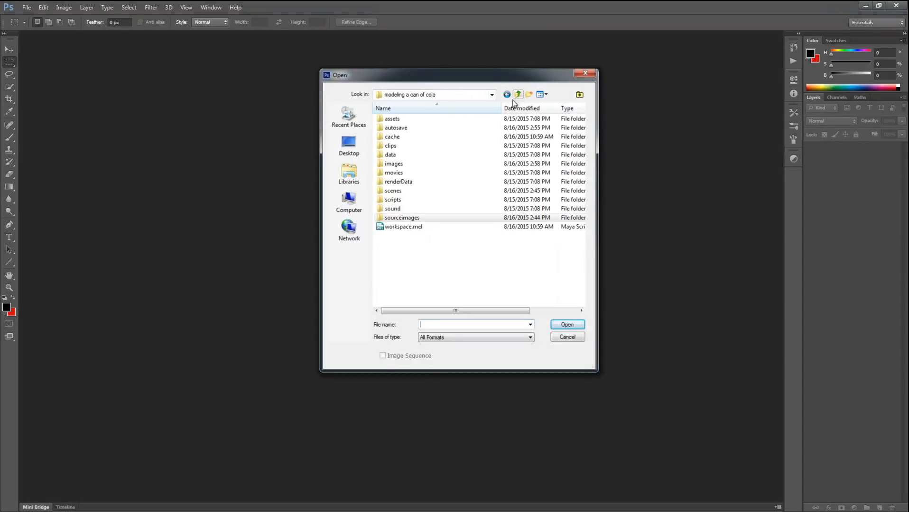
pyautogui.doubleClick(396, 163)
pyautogui.doubleClick(434, 138)
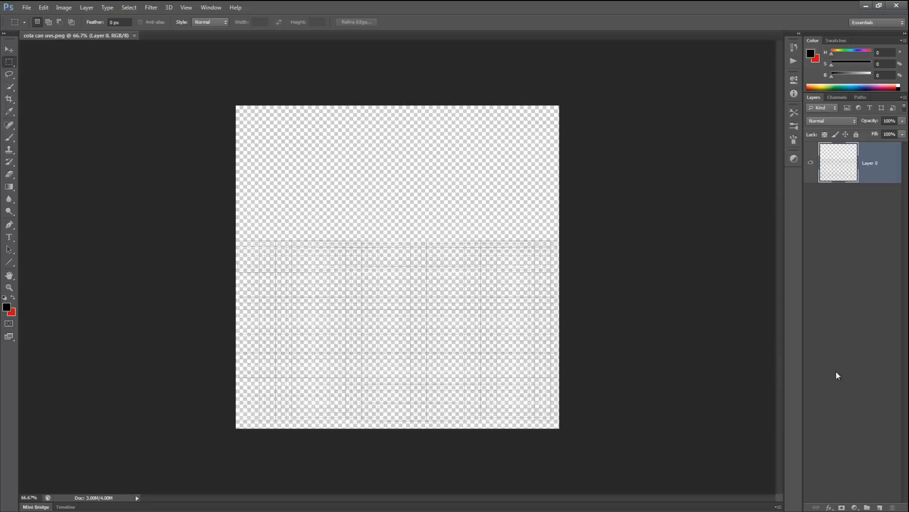
pyautogui.click(878, 508)
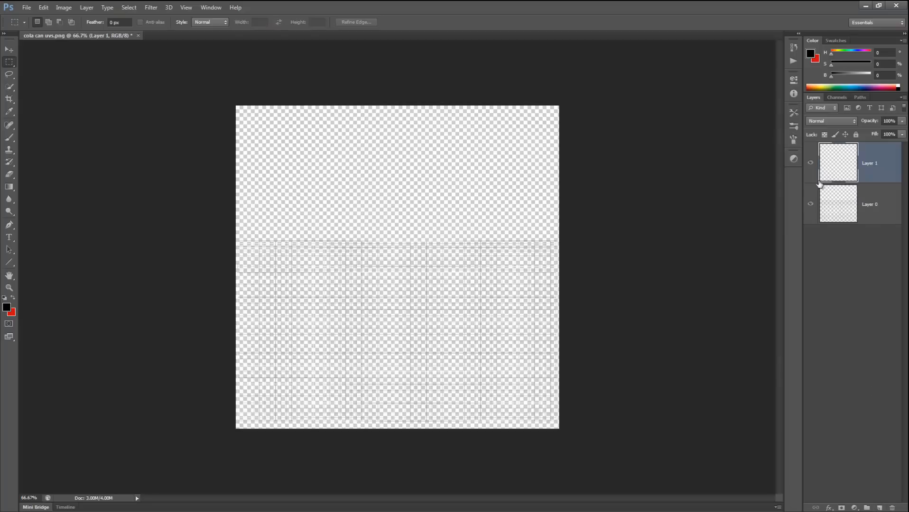
# Open the label artwork "cokecan.jpg" from the project's sourceimages folder.
pyautogui.click(26, 7)
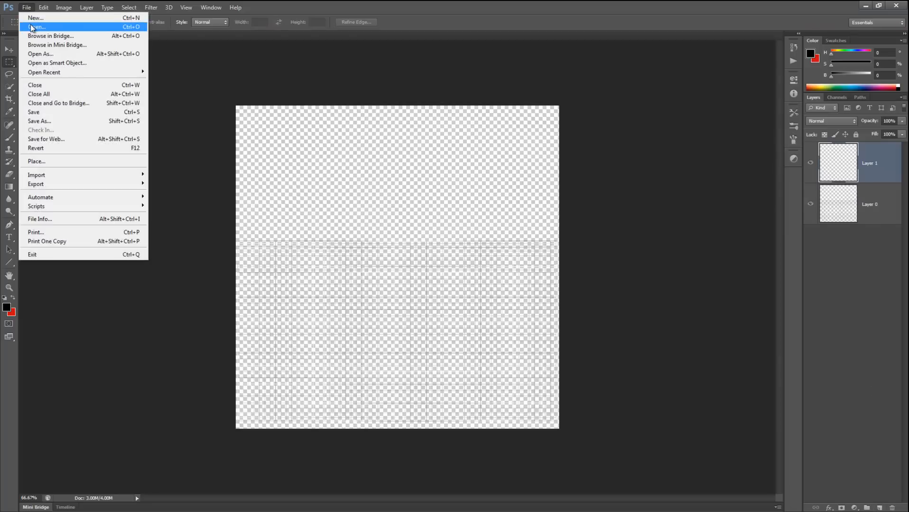
pyautogui.click(31, 24)
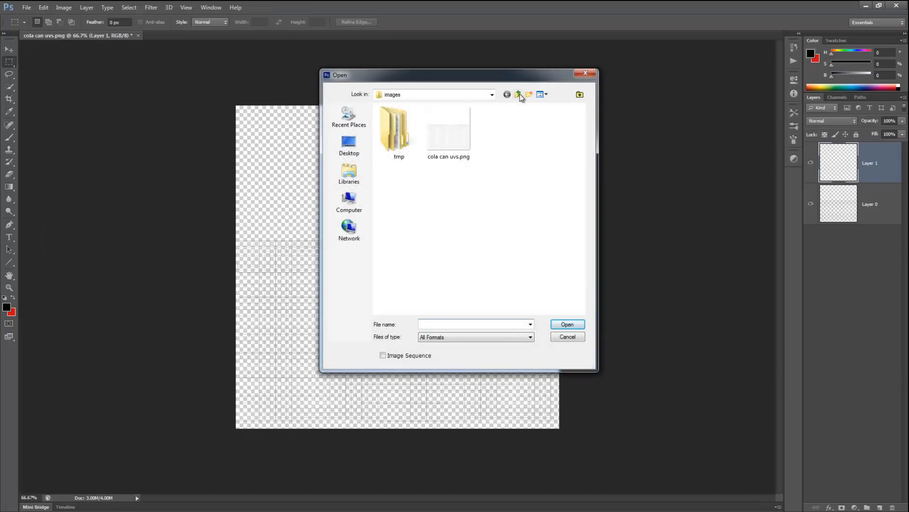
pyautogui.click(520, 94)
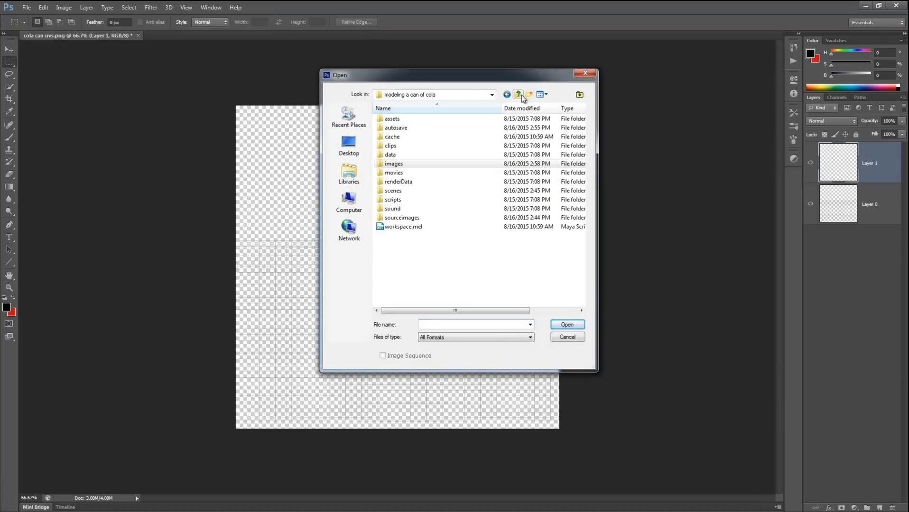
pyautogui.doubleClick(395, 218)
pyautogui.click(496, 209)
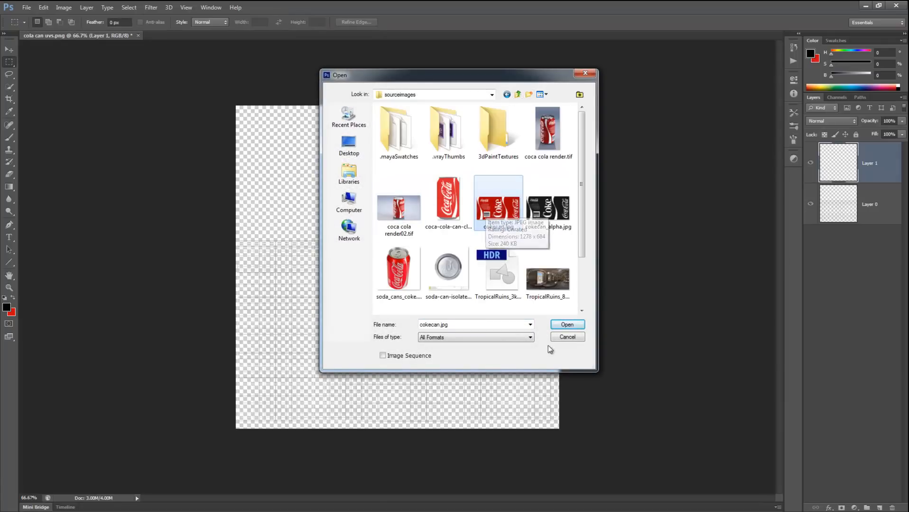
pyautogui.click(567, 325)
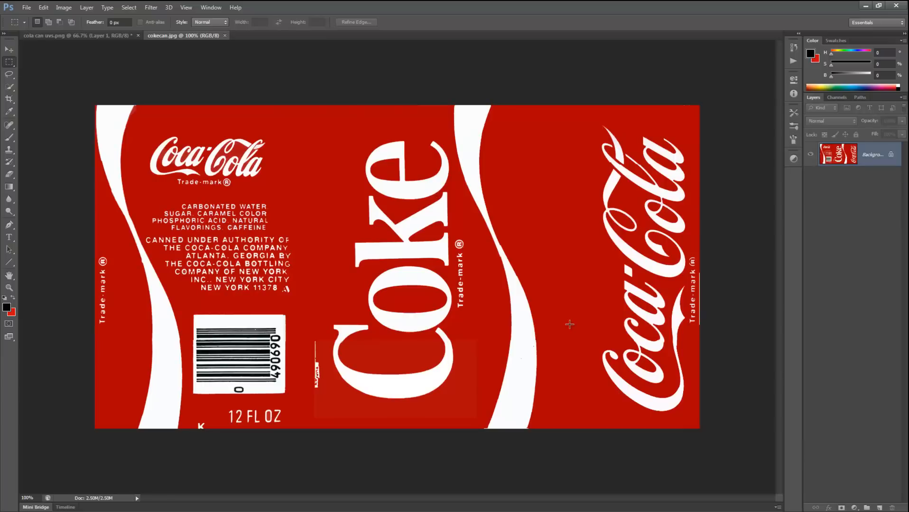
# Copy the entire Coke label image and paste it in place on Layer 1 of the cola can uvs document.
pyautogui.hotkey('ctrl', 'a')
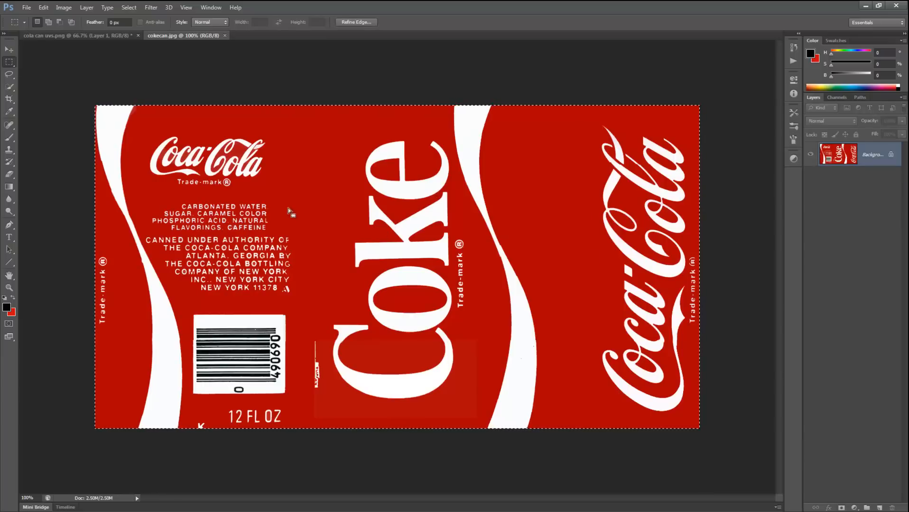
pyautogui.click(43, 7)
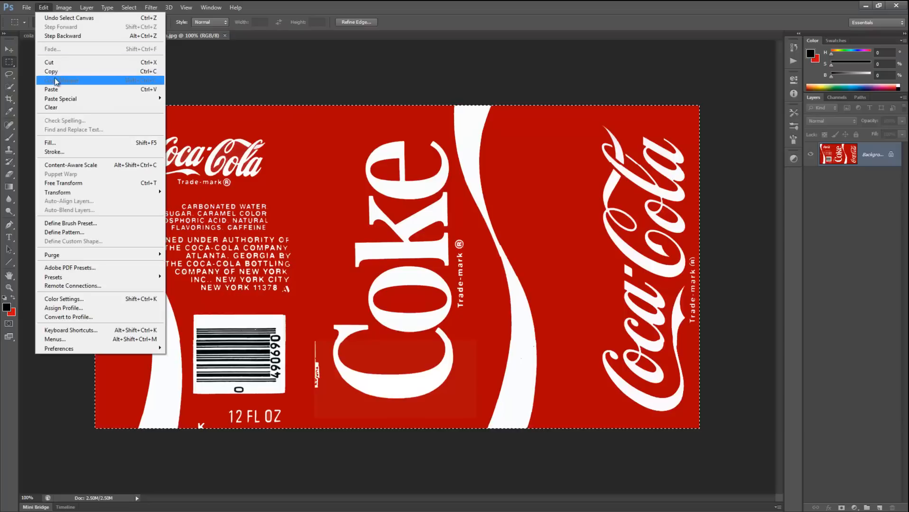
pyautogui.click(59, 71)
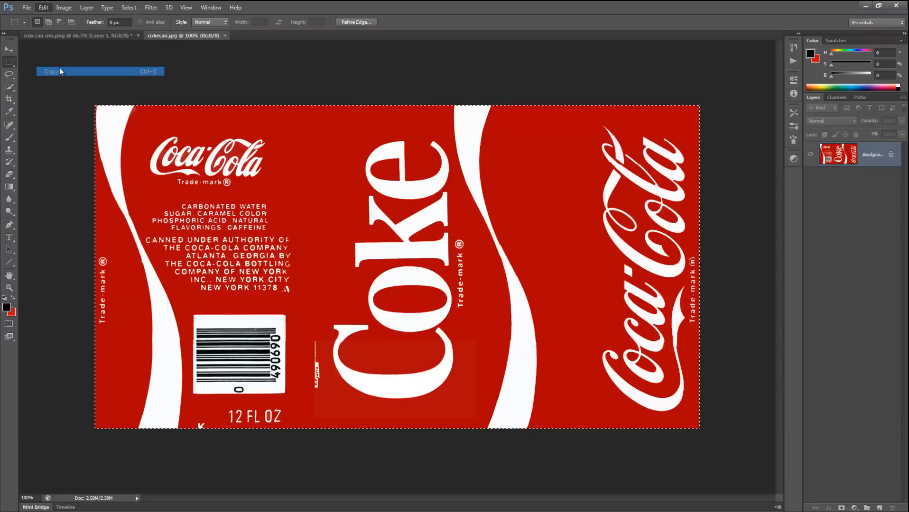
pyautogui.click(108, 35)
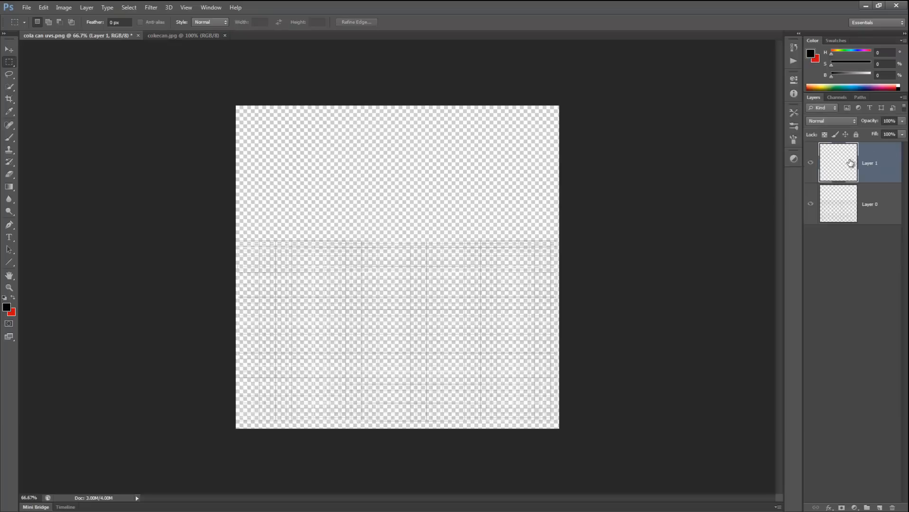
pyautogui.click(43, 7)
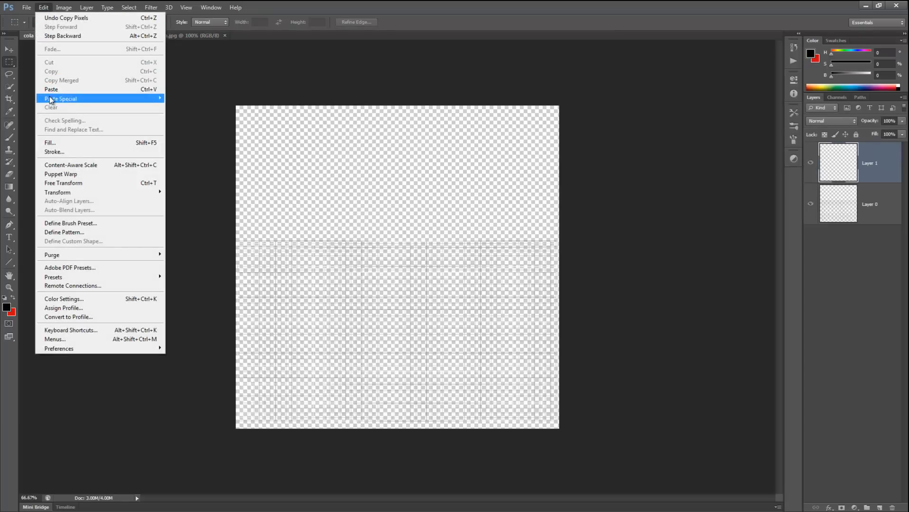
pyautogui.moveTo(51, 99)
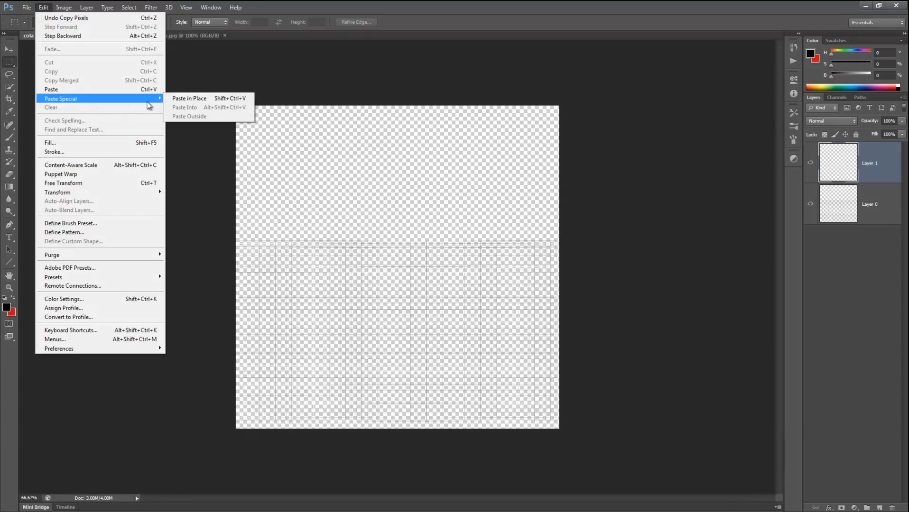
pyautogui.click(209, 99)
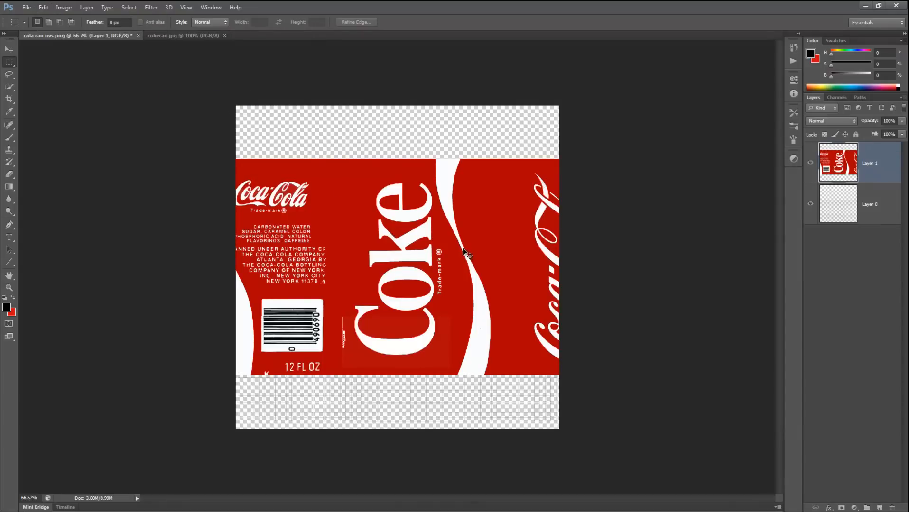
# Free-transform the pasted label, moving it down over the UV grid and scaling it proportionally to about 82%.
pyautogui.rightClick(456, 246)
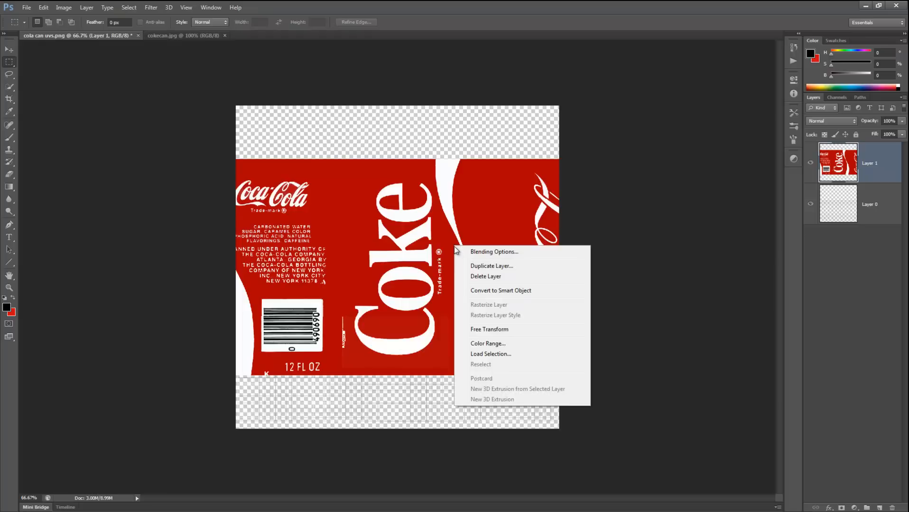
pyautogui.click(485, 329)
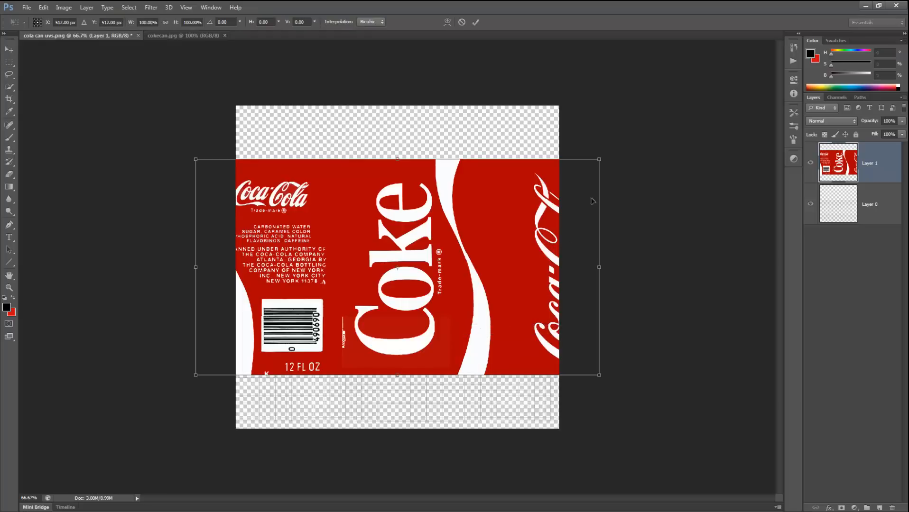
pyautogui.moveTo(503, 269); pyautogui.dragTo(492, 307)
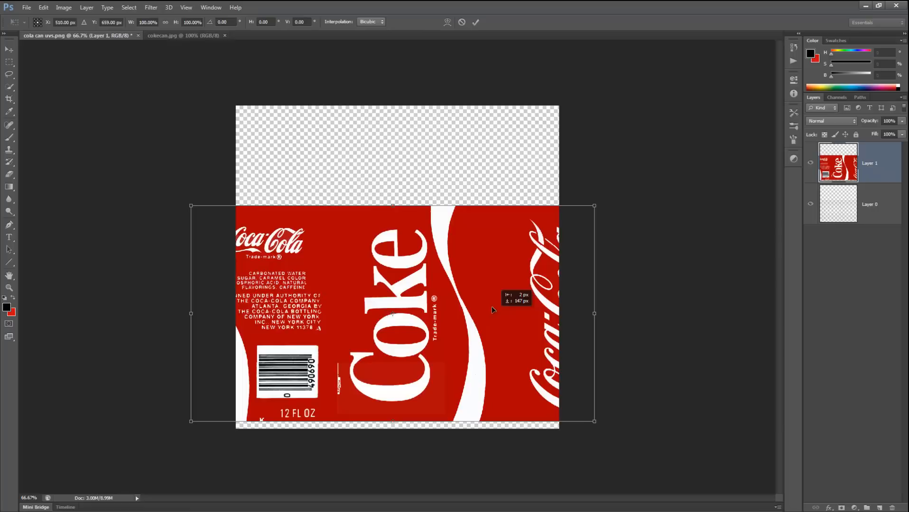
pyautogui.keyDown('shift'); pyautogui.moveTo(596, 207); pyautogui.dragTo(572, 253); pyautogui.keyUp('shift')
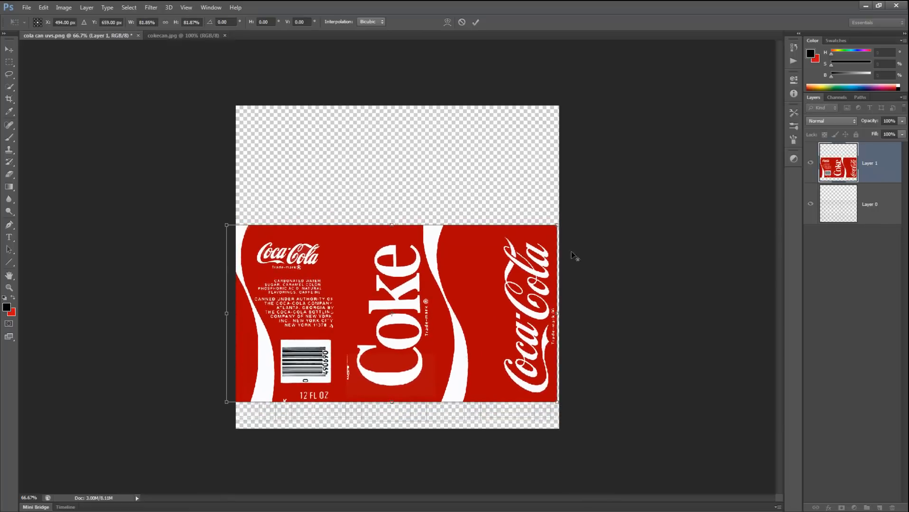
# Align the label with the UV grid's lower and side edges, stretch its height to about 84%, and apply the transform.
pyautogui.keyDown('alt'); pyautogui.scroll(3, 433, 400); pyautogui.keyUp('alt')
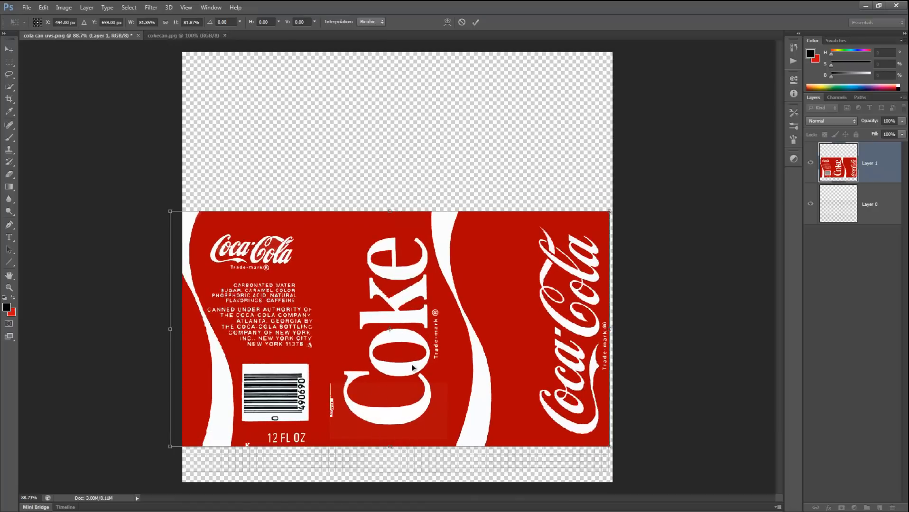
pyautogui.moveTo(412, 367); pyautogui.dragTo(413, 387)
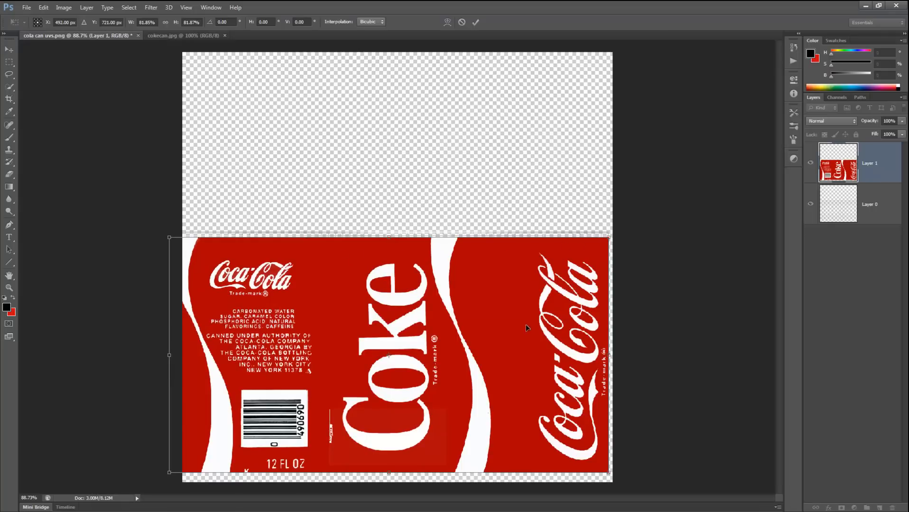
pyautogui.moveTo(523, 328); pyautogui.dragTo(527, 326)
pyautogui.press('Left')
pyautogui.press('Left')
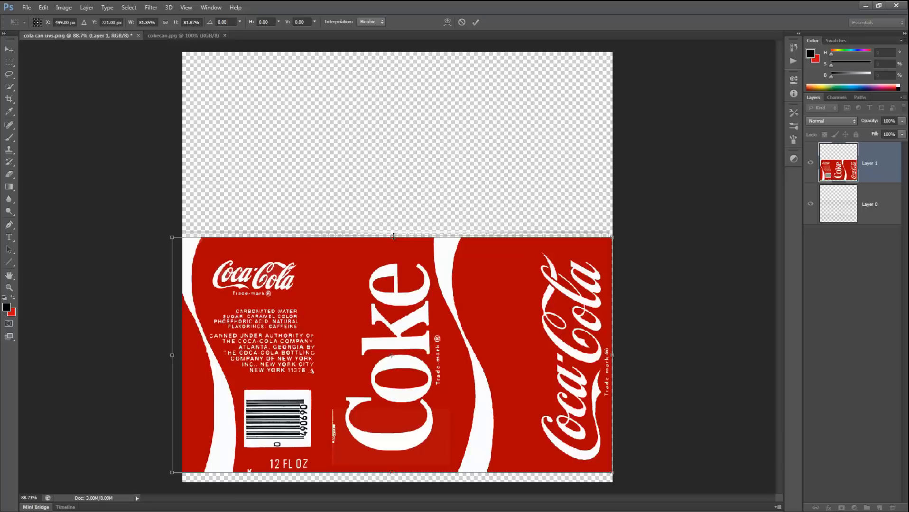
pyautogui.moveTo(393, 236); pyautogui.dragTo(393, 231)
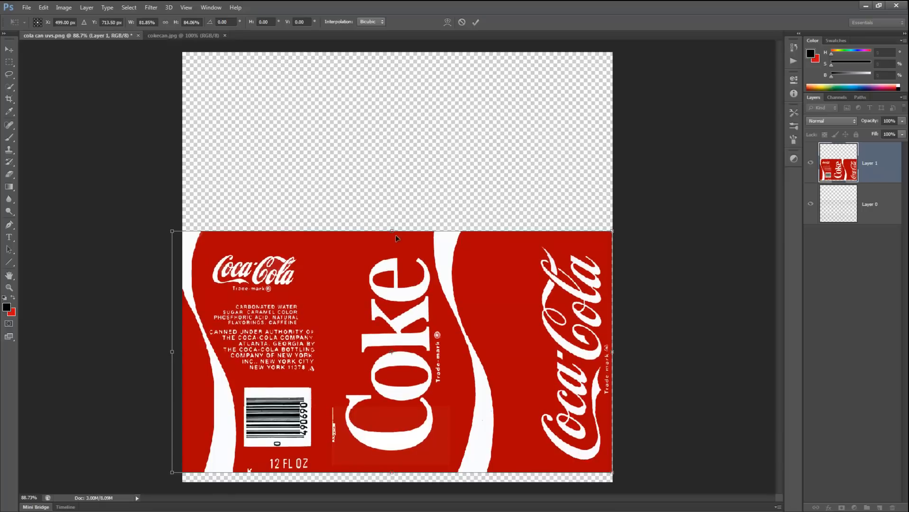
pyautogui.press('Return')
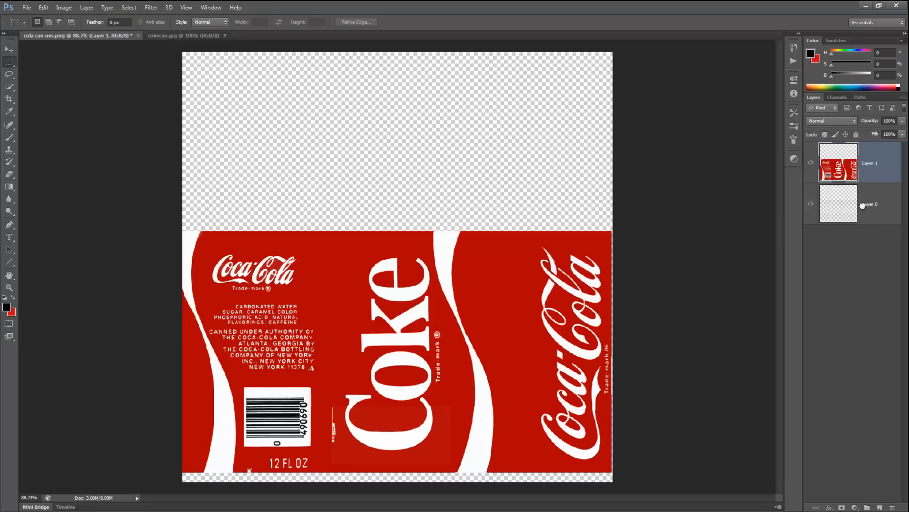
# Move the UV wireframe Layer 0 above the label layer and check the label's lower edge against the grid.
pyautogui.moveTo(863, 209); pyautogui.dragTo(863, 148)
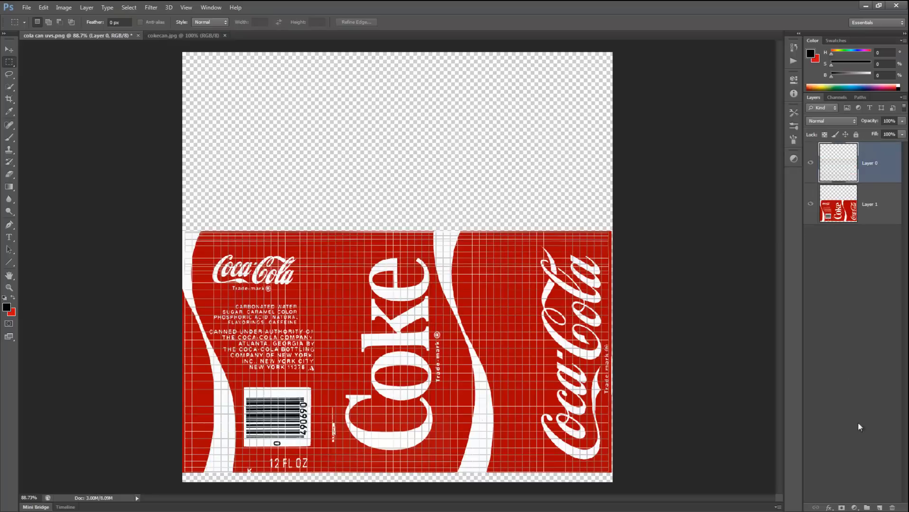
pyautogui.keyDown('alt'); pyautogui.scroll(2, 489, 305); pyautogui.keyUp('alt')
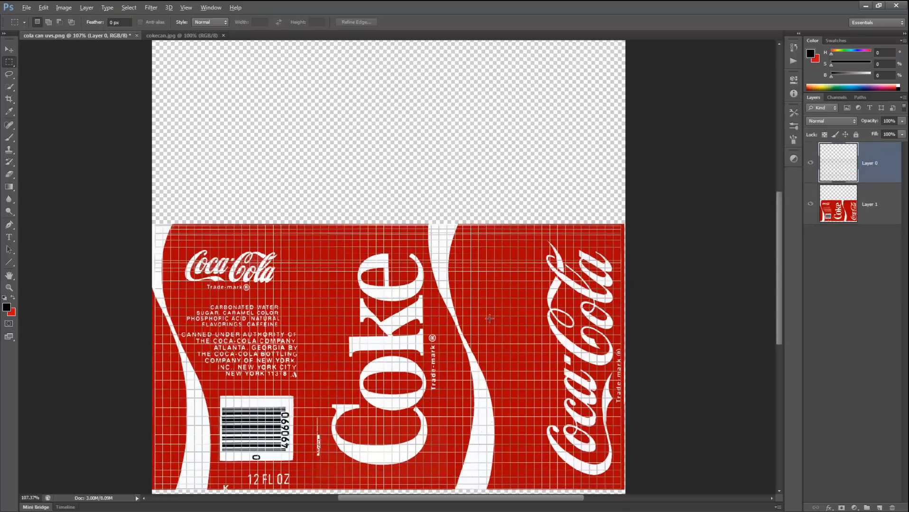
pyautogui.moveTo(463, 362); pyautogui.dragTo(496, 226)
pyautogui.keyDown('alt'); pyautogui.scroll(4, 275, 380); pyautogui.keyUp('alt')
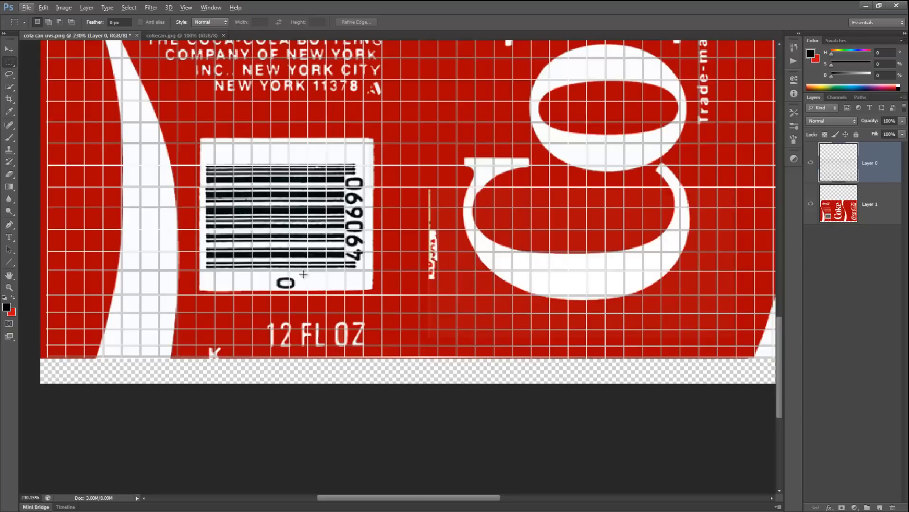
# Select label Layer 1 and nudge it down slightly with the Move tool to meet the UV grid's lower edge.
pyautogui.click(849, 207)
pyautogui.press('v')
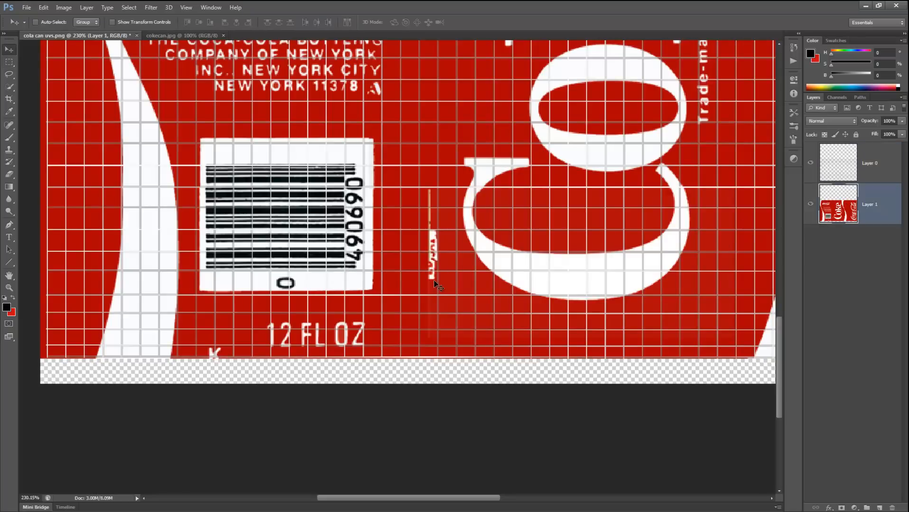
pyautogui.press('Down')
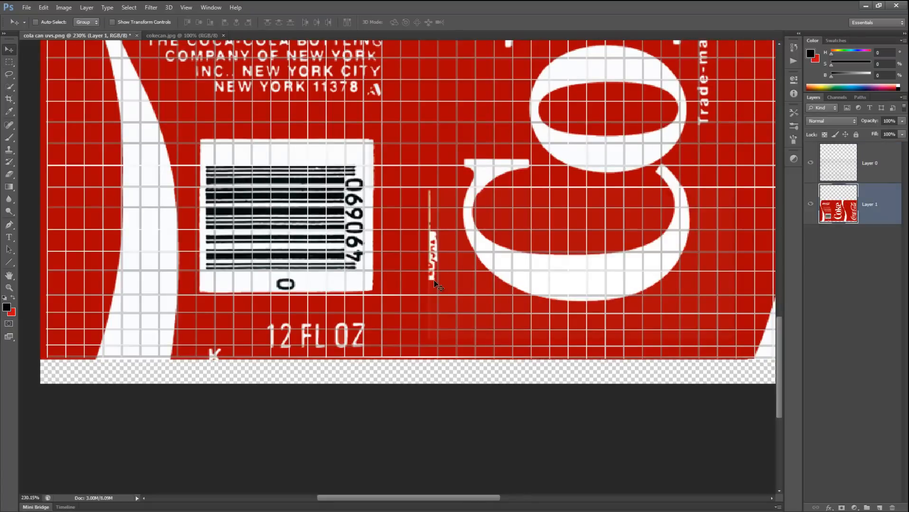
pyautogui.moveTo(528, 121); pyautogui.dragTo(512, 271)
pyautogui.moveTo(485, 154); pyautogui.dragTo(453, 342)
pyautogui.moveTo(445, 236); pyautogui.dragTo(458, 322)
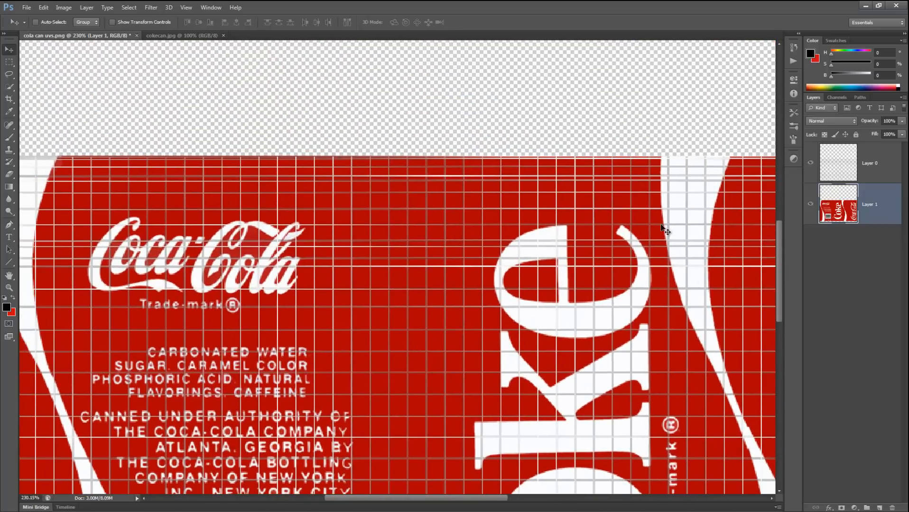
pyautogui.rightClick(585, 230)
pyautogui.click(538, 206)
pyautogui.rightClick(538, 206)
pyautogui.click(539, 209)
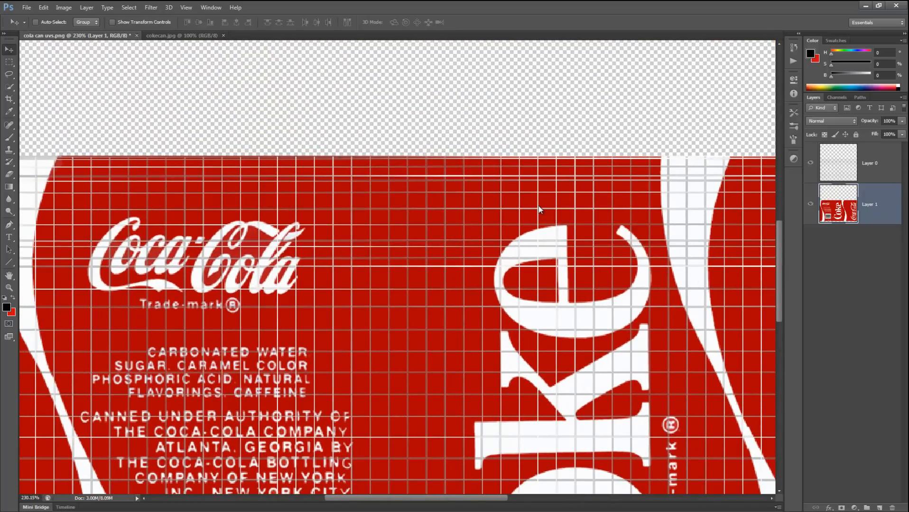
# Free-transform label Layer 1, stretching its upper edge to a height of about 100.17% to cover the UV grid, and apply it.
pyautogui.click(9, 63)
pyautogui.rightClick(428, 211)
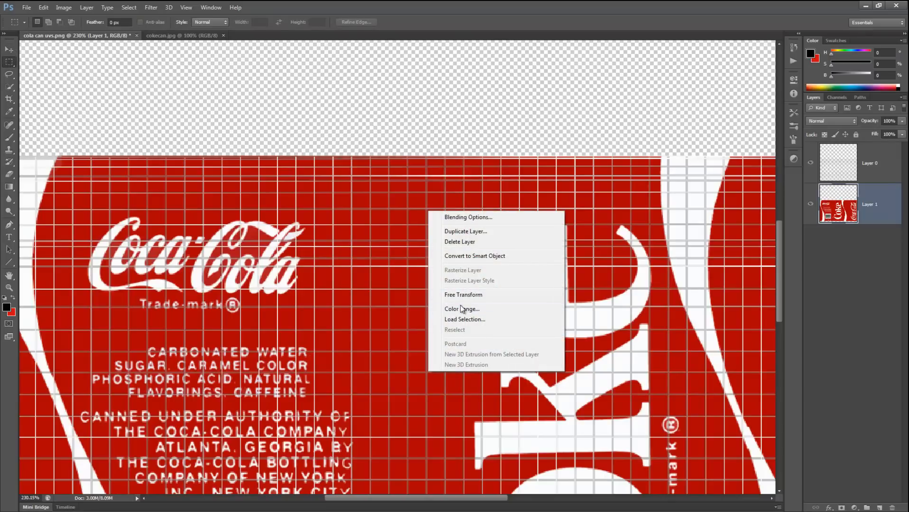
pyautogui.click(463, 295)
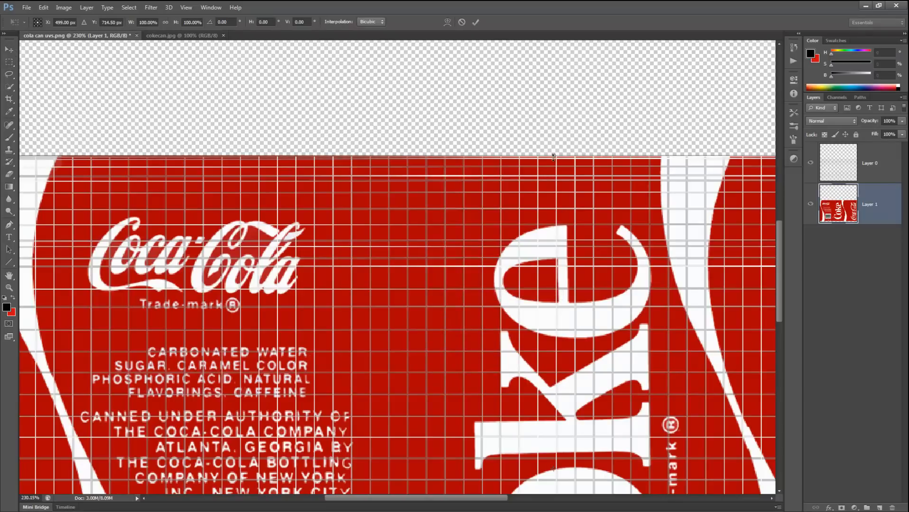
pyautogui.moveTo(553, 156); pyautogui.dragTo(553, 155)
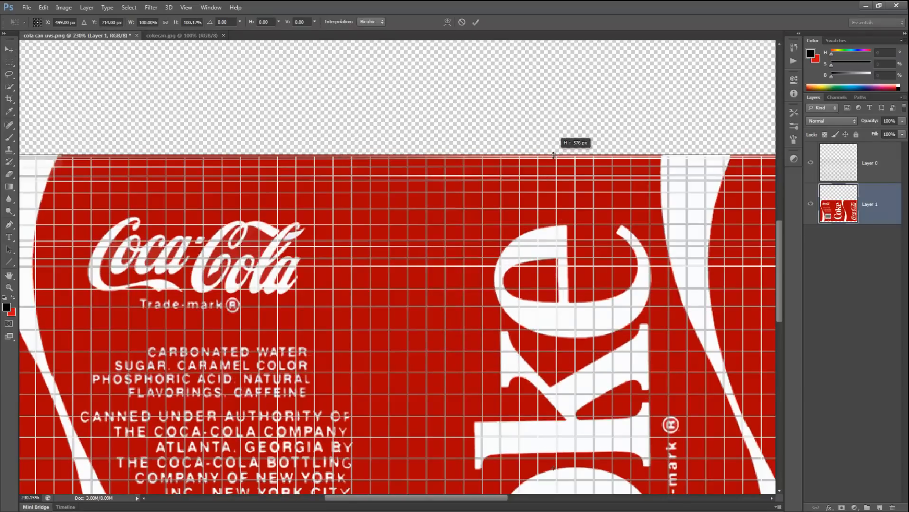
pyautogui.press('Return')
# Start another free transform on the label and narrow its width to about 99.33% from the side edge by the Trade-mark text.
pyautogui.moveTo(333, 272); pyautogui.dragTo(514, 281)
pyautogui.scroll(-5, 364, 311)
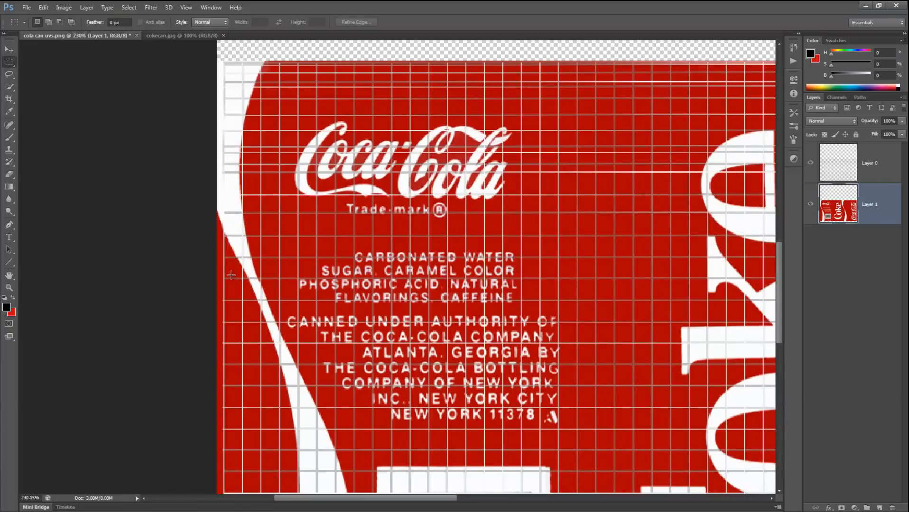
pyautogui.keyDown('alt'); pyautogui.scroll(-5, 239, 272); pyautogui.keyUp('alt')
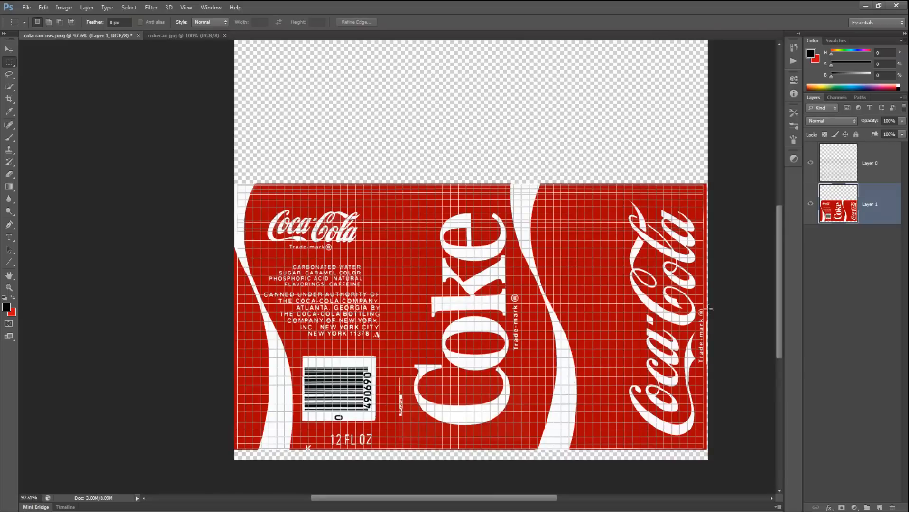
pyautogui.keyDown('alt'); pyautogui.scroll(3, 670, 316); pyautogui.keyUp('alt')
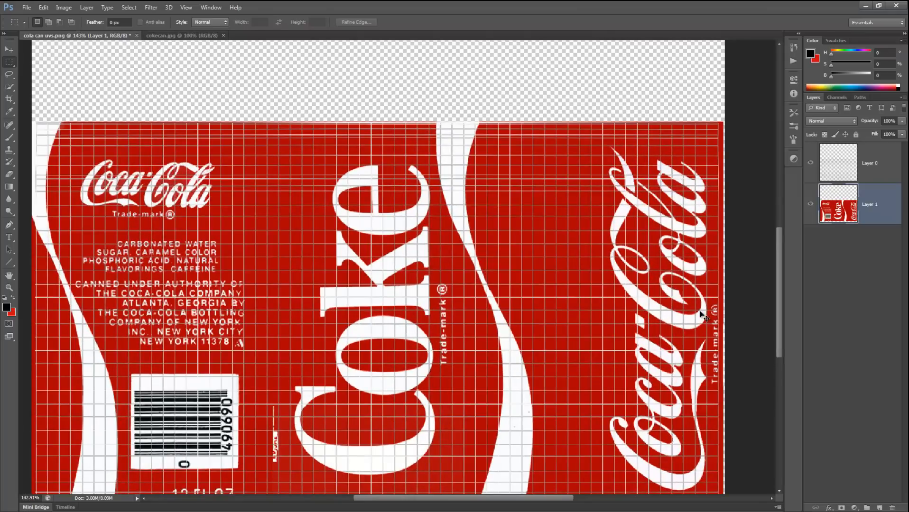
pyautogui.rightClick(695, 308)
pyautogui.click(730, 393)
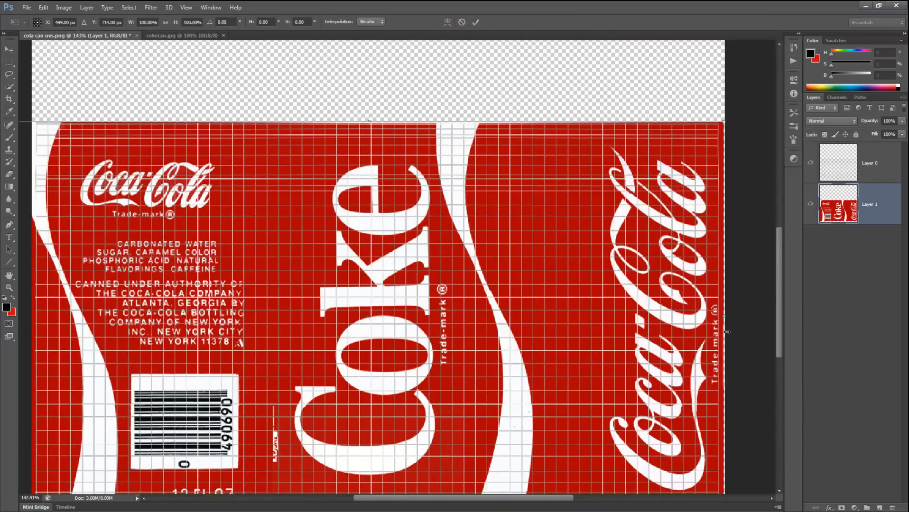
pyautogui.moveTo(724, 316); pyautogui.dragTo(720, 322)
# Fit the label's opposite side edge to the UV grid, bringing its width to about 97%, and apply the transform.
pyautogui.moveTo(163, 331); pyautogui.dragTo(472, 336)
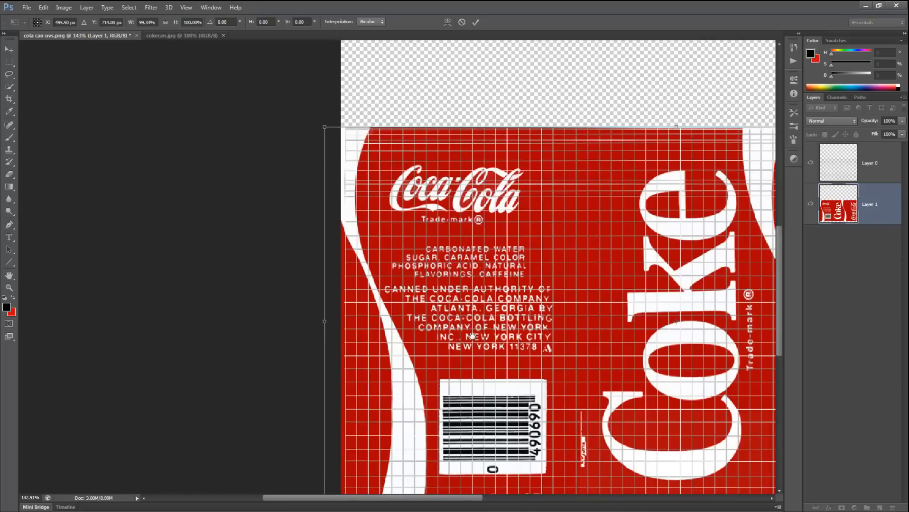
pyautogui.moveTo(373, 330); pyautogui.dragTo(209, 340)
pyautogui.moveTo(493, 329); pyautogui.dragTo(548, 332)
pyautogui.moveTo(214, 335); pyautogui.dragTo(228, 349)
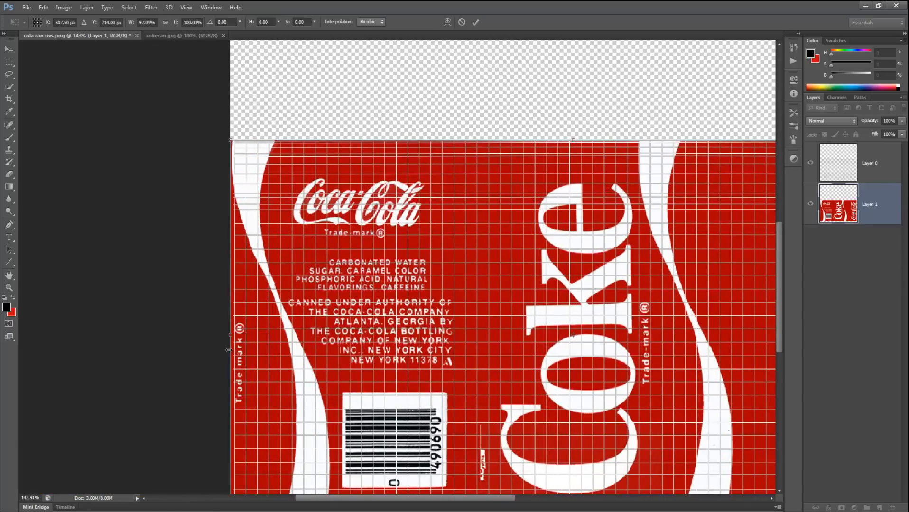
pyautogui.press('Return')
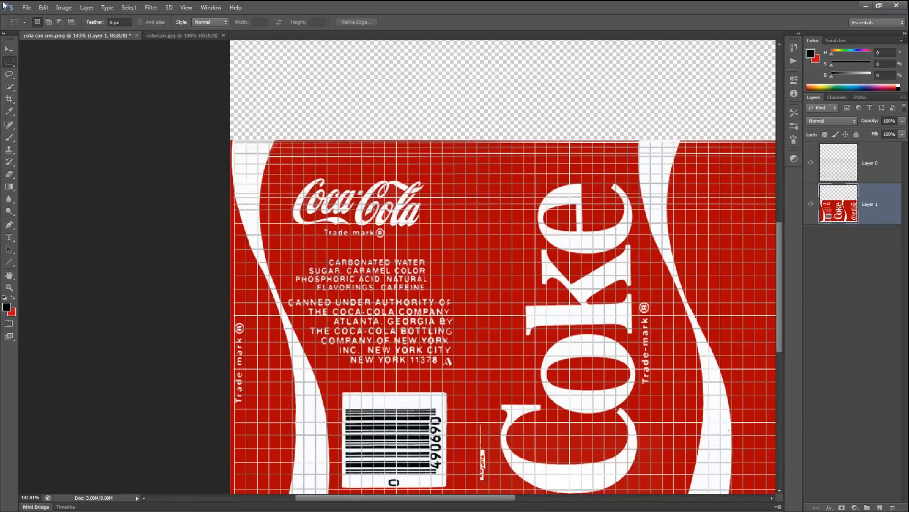
# Save a JPEG copy named cola can diffuse.jpg in the project's sourceimages folder at Maximum quality 10.
pyautogui.click(26, 7)
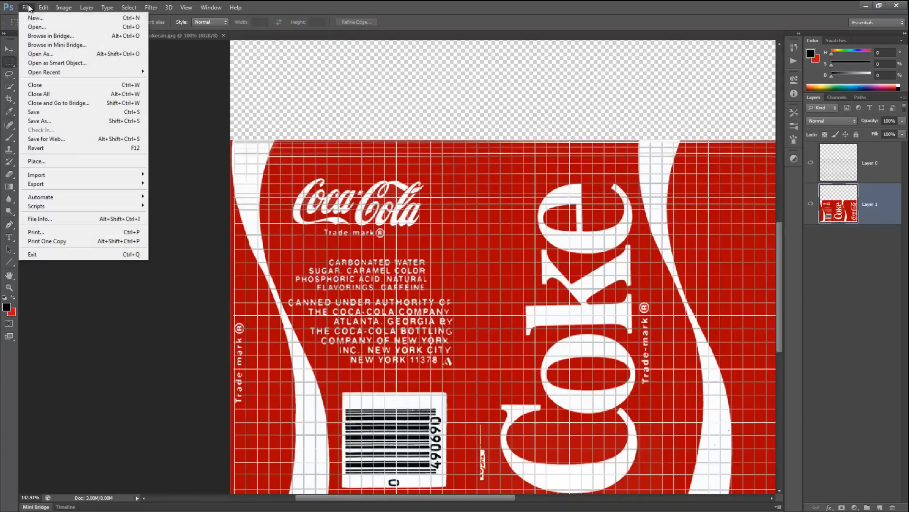
pyautogui.click(50, 121)
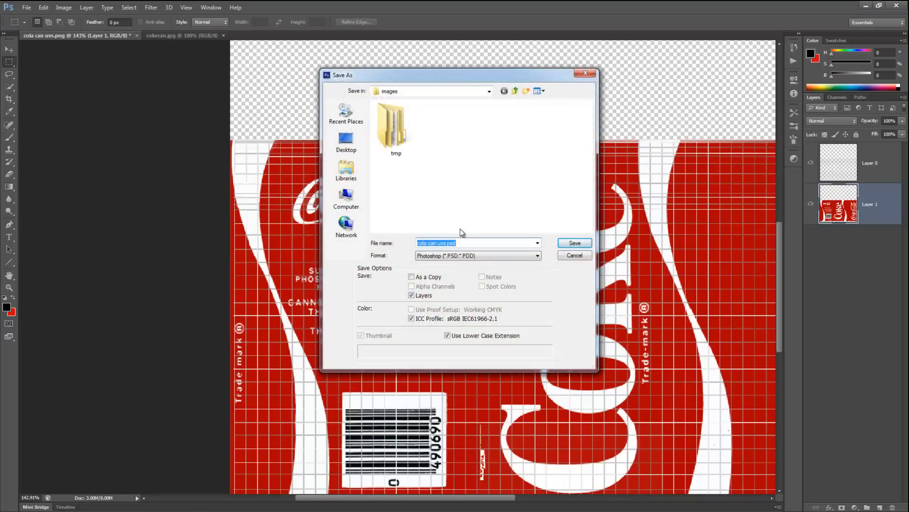
pyautogui.click(465, 259)
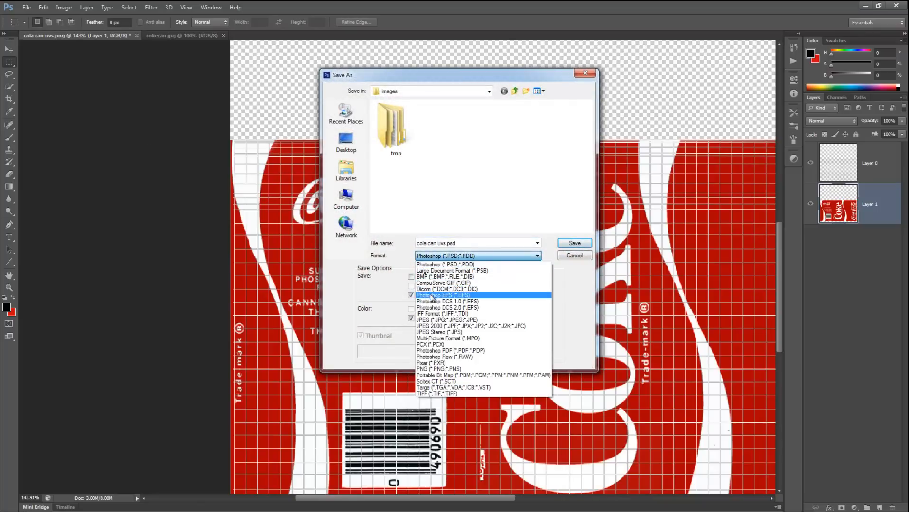
pyautogui.click(432, 320)
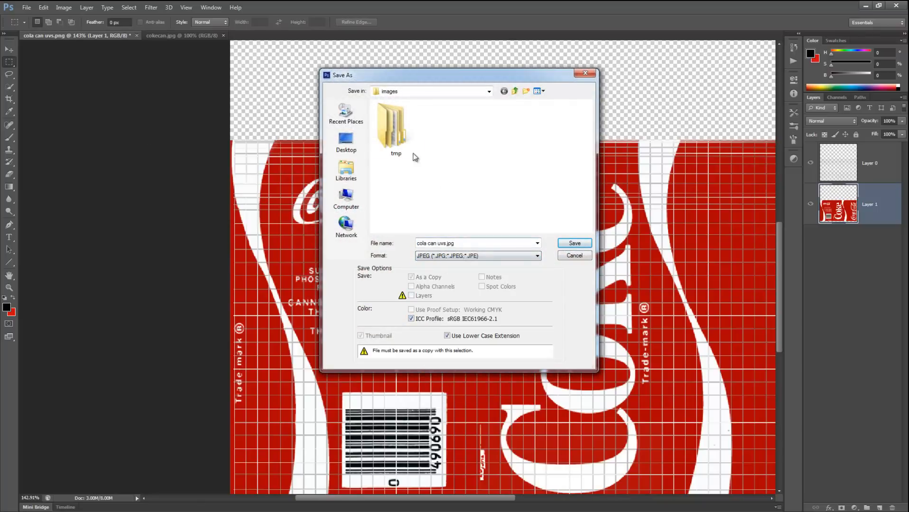
pyautogui.click(516, 91)
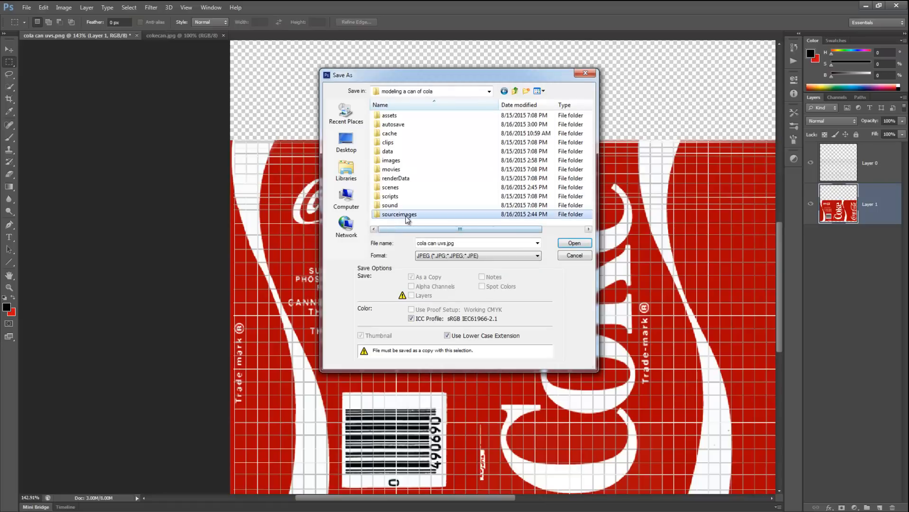
pyautogui.doubleClick(407, 212)
pyautogui.click(467, 241)
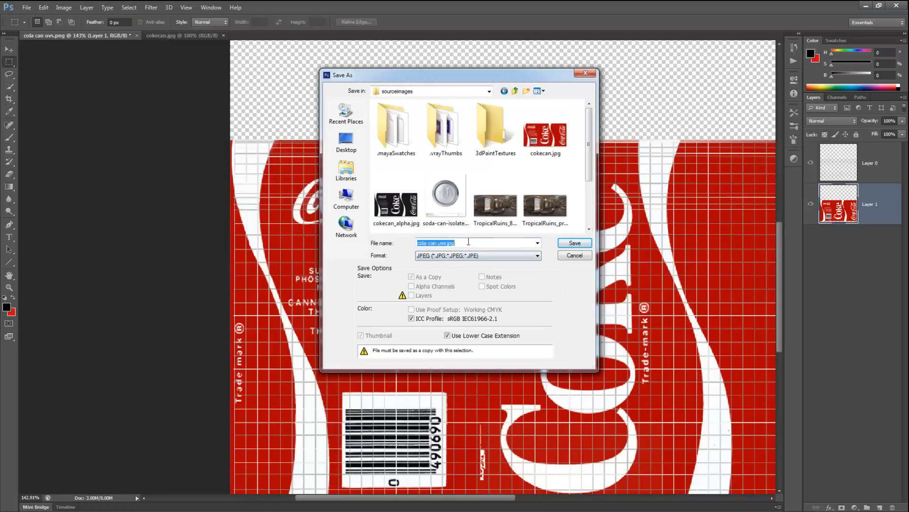
pyautogui.press('Right')
pyautogui.press('Left')
pyautogui.press('Left')
pyautogui.press('Return')
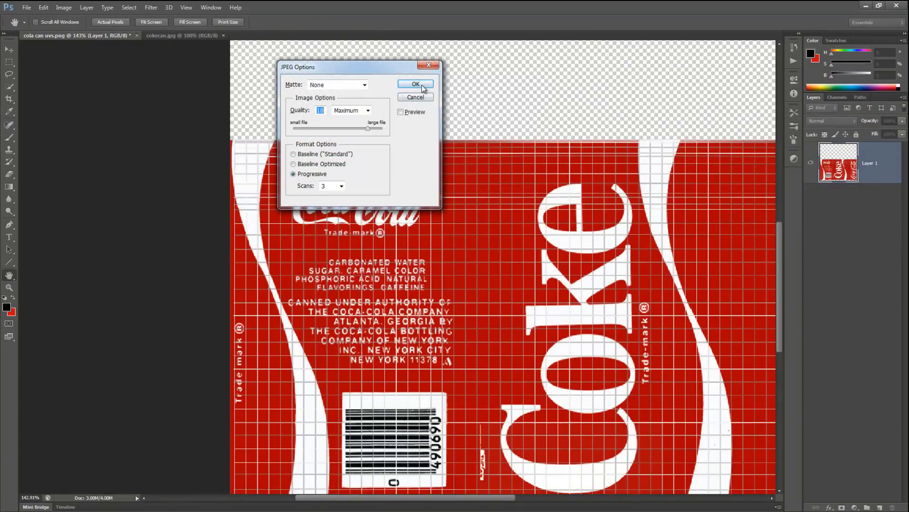
pyautogui.click(420, 85)
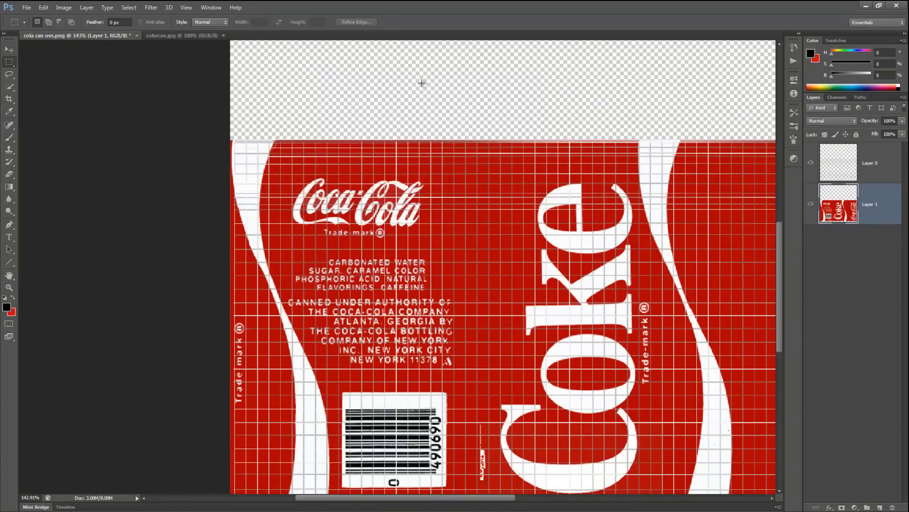
# Hide UV wireframe Layer 0 and save the label as JPEG over cola can diffuse.jpg in the sourceimages folder, keeping quality 10.
pyautogui.click(810, 162)
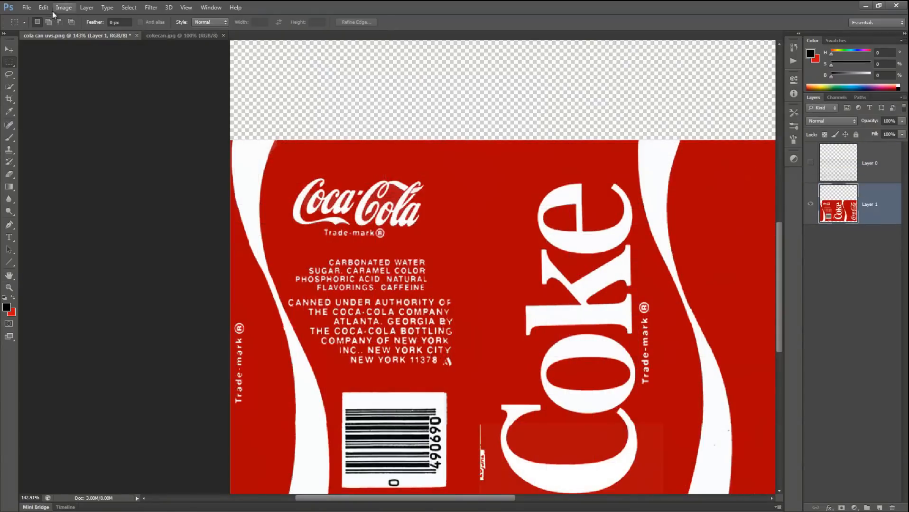
pyautogui.click(27, 7)
pyautogui.click(35, 112)
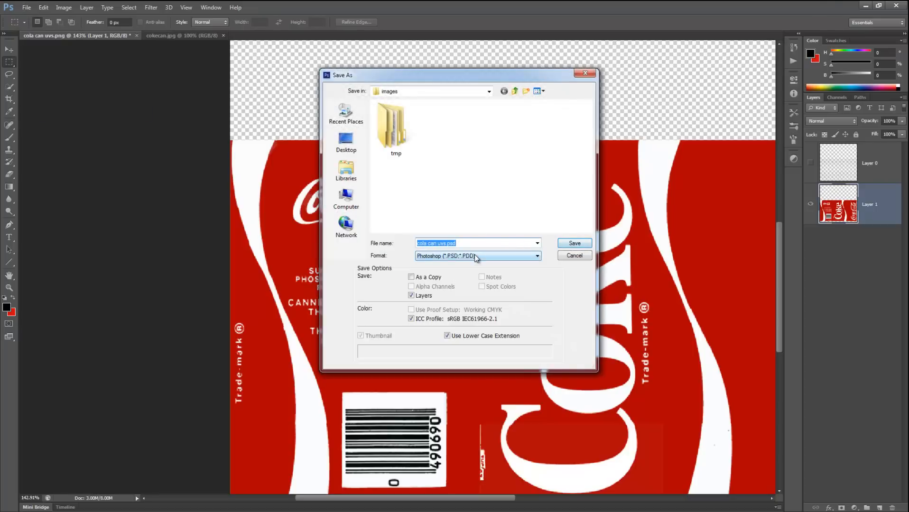
pyautogui.click(476, 256)
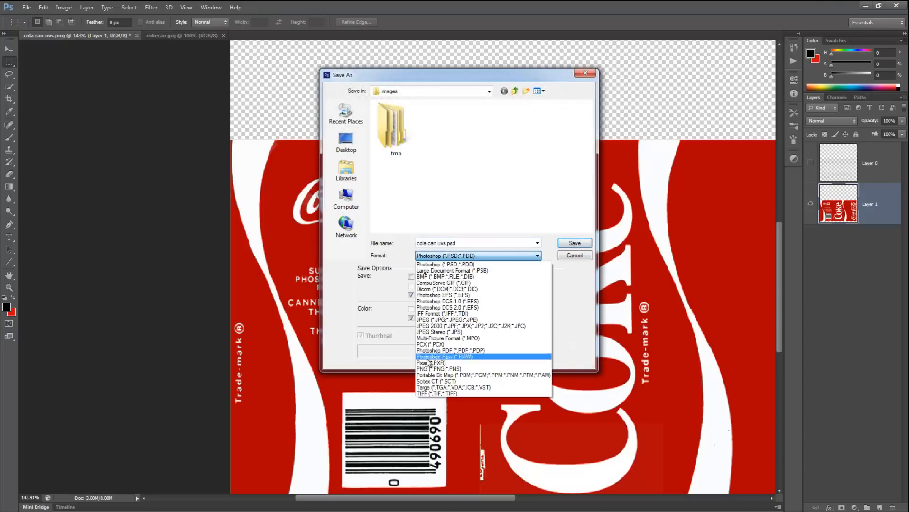
pyautogui.click(429, 320)
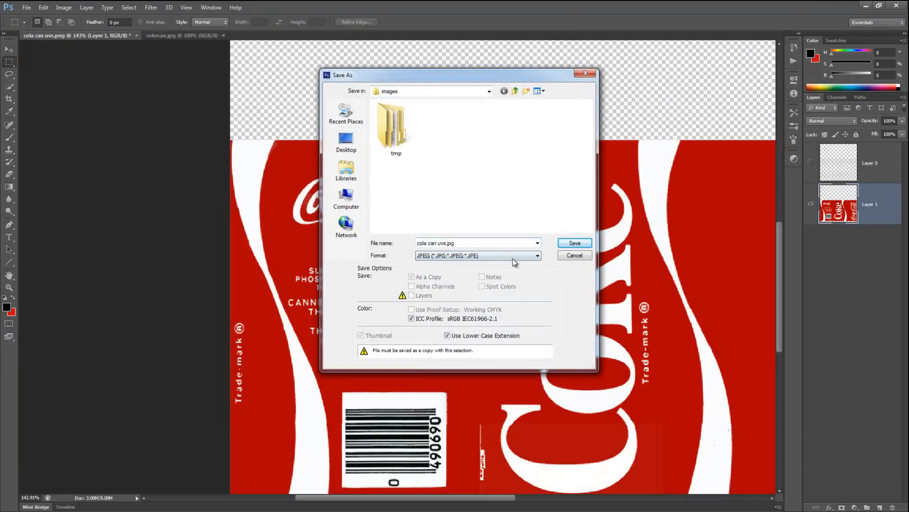
pyautogui.click(515, 92)
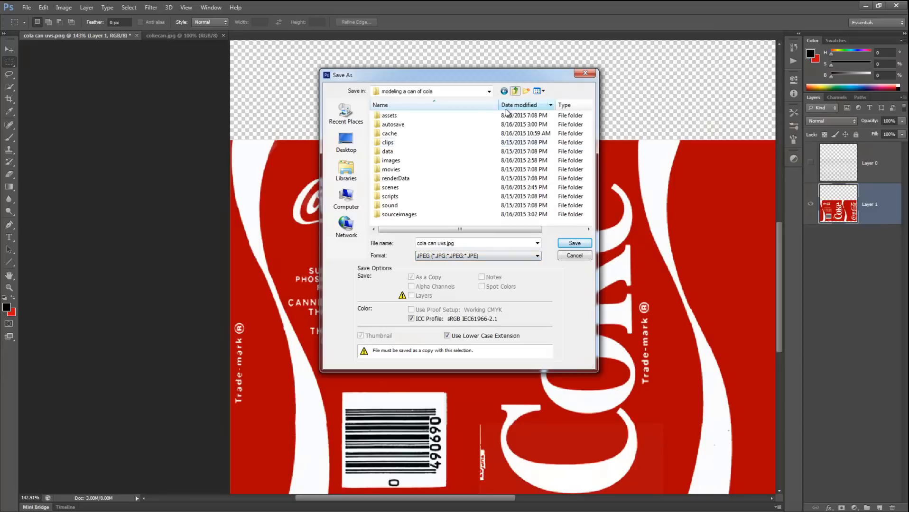
pyautogui.doubleClick(398, 219)
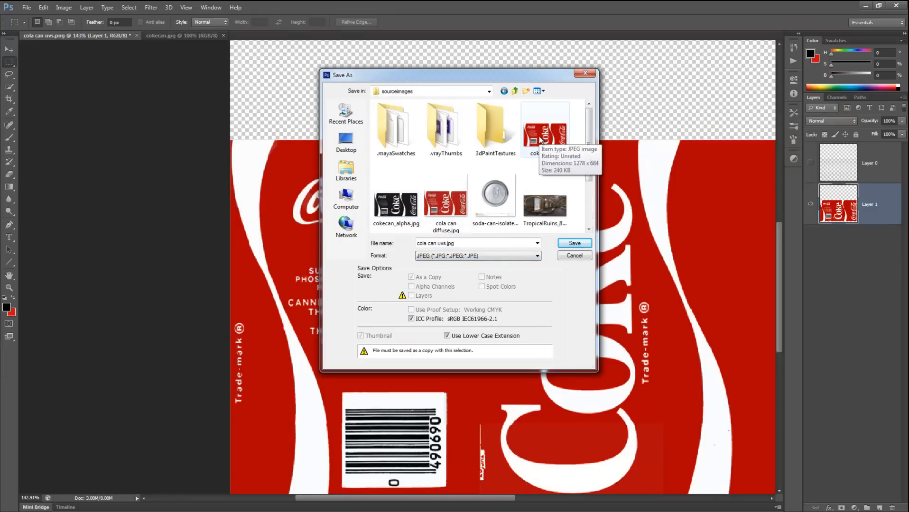
pyautogui.doubleClick(444, 204)
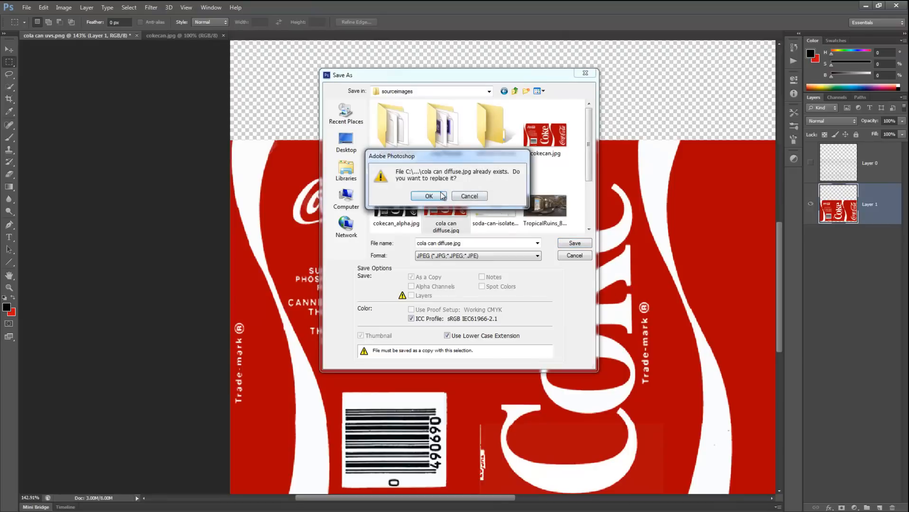
pyautogui.click(429, 196)
pyautogui.click(418, 86)
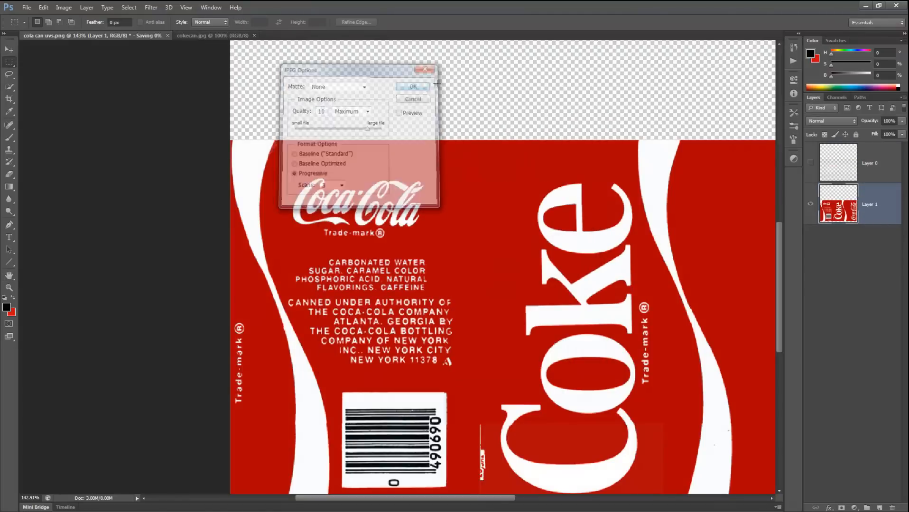
# Switch to Maya, close the UV Texture Editor, and return the can to object mode.
pyautogui.click(864, 6)
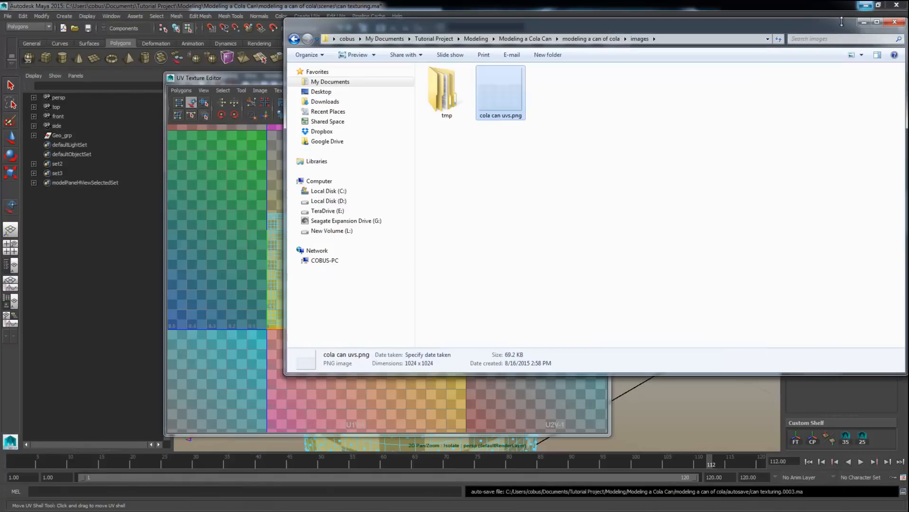
pyautogui.click(863, 22)
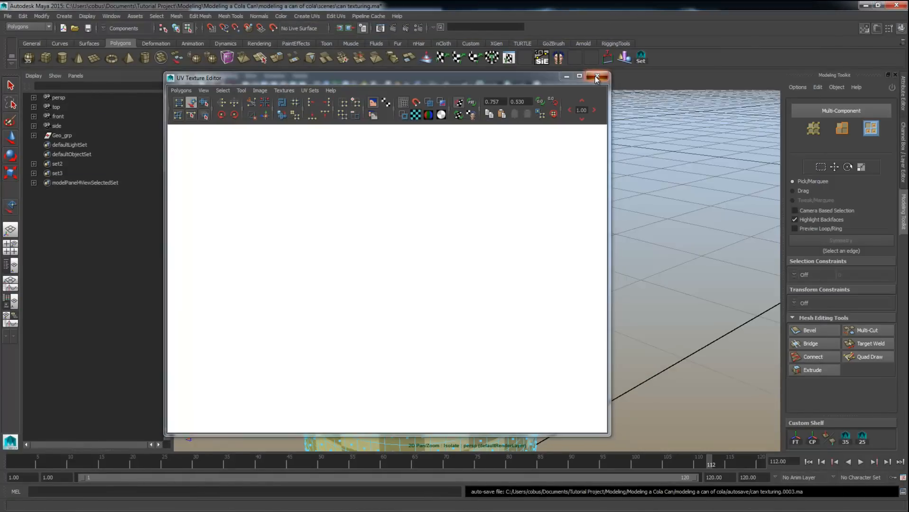
pyautogui.click(597, 78)
pyautogui.moveTo(462, 229); pyautogui.dragTo(438, 375, button='right')
# Assign a new Blinn material to the can.
pyautogui.click(464, 195)
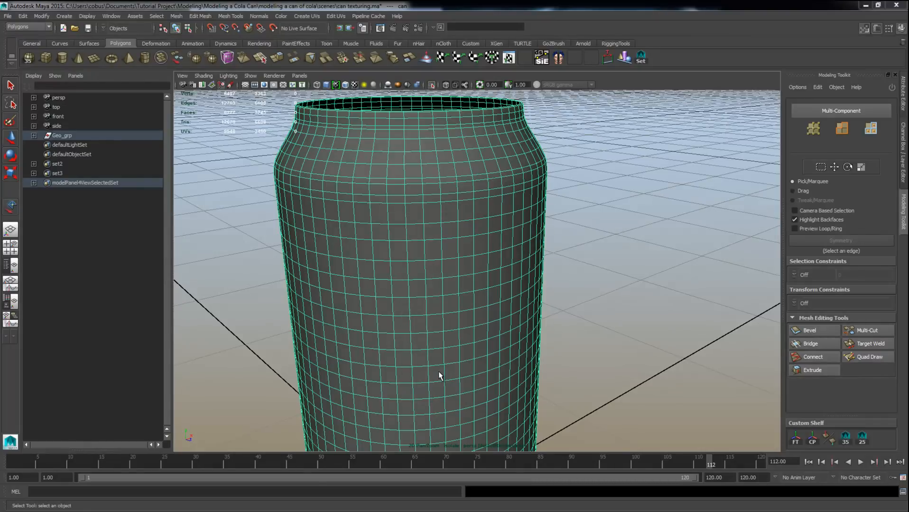
pyautogui.moveTo(273, 79); pyautogui.dragTo(611, 79)
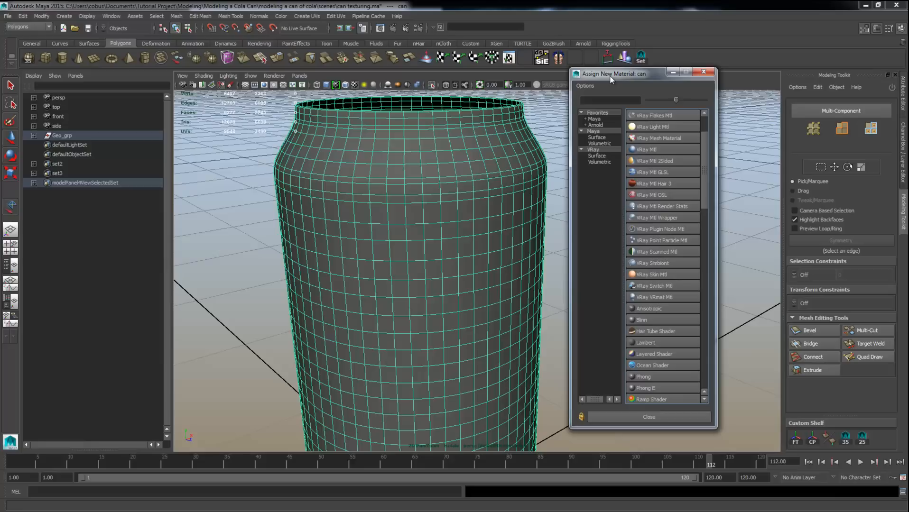
pyautogui.click(594, 137)
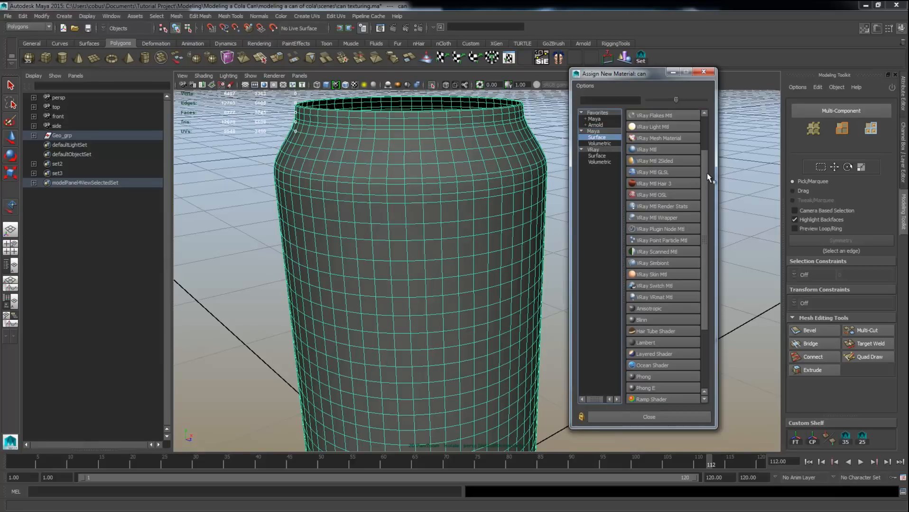
pyautogui.moveTo(707, 177); pyautogui.dragTo(704, 227)
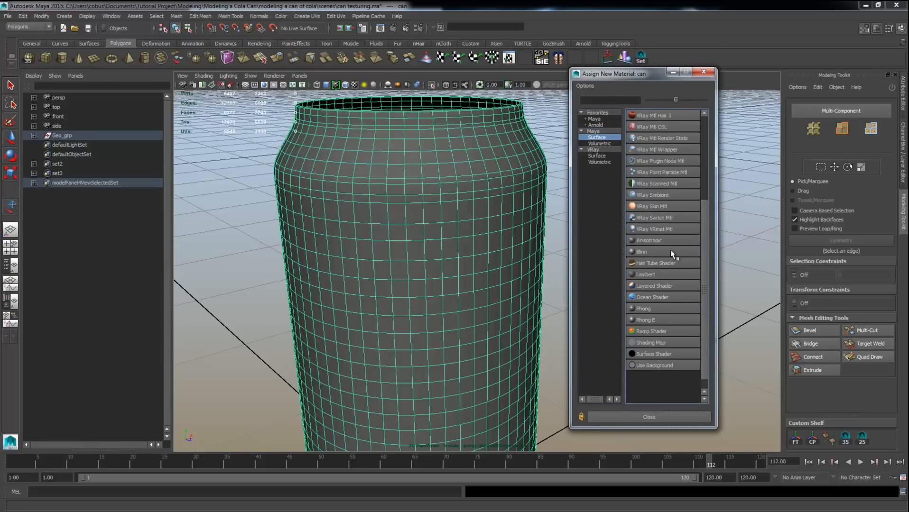
pyautogui.click(631, 254)
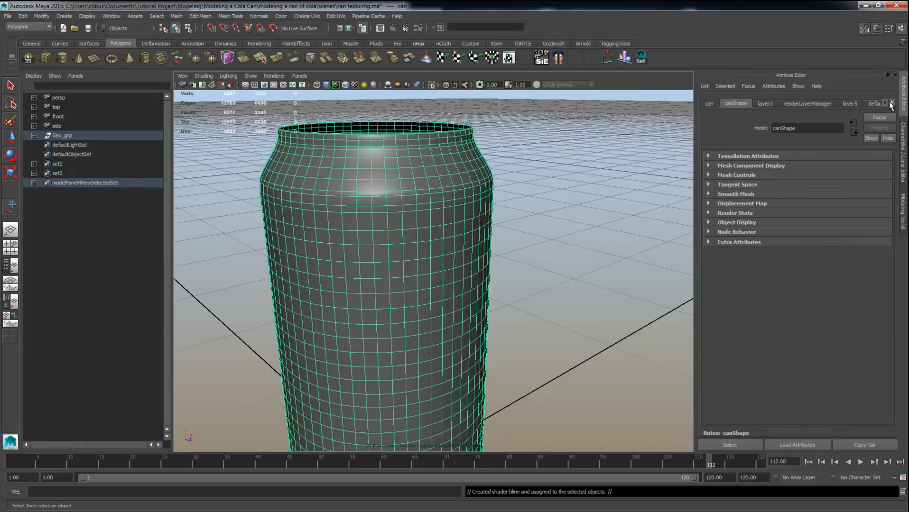
# Display the attributes of the can's new Blinn material.
pyautogui.click(892, 103)
pyautogui.click(891, 103)
pyautogui.click(867, 104)
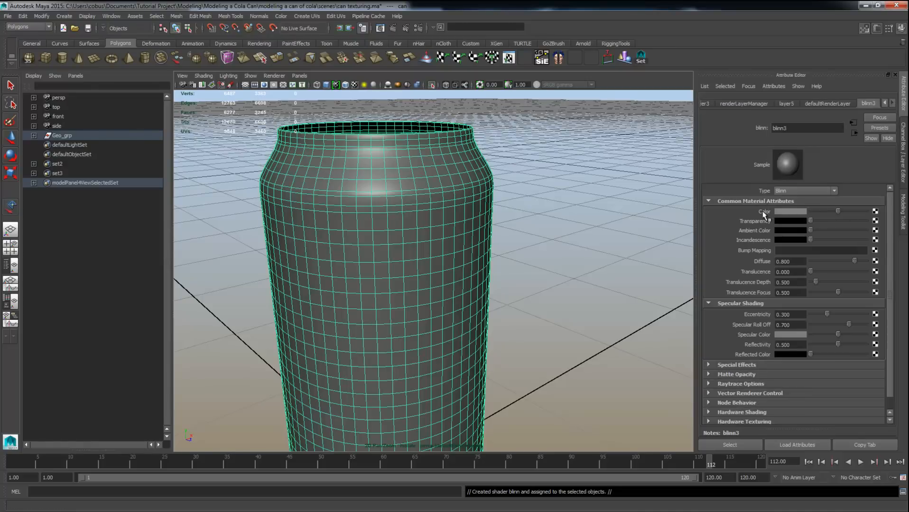
# Shrink the Maya window, clear away the Tropical_Ruins folder window, and bring up the project's sourceimages folder in Windows Explorer.
pyautogui.moveTo(765, 6); pyautogui.dragTo(671, 139)
pyautogui.click(827, 23)
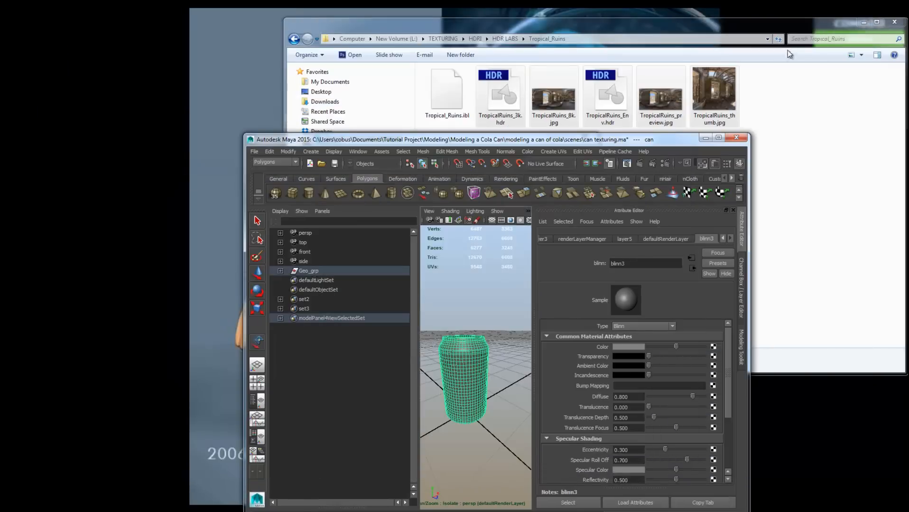
pyautogui.click(864, 23)
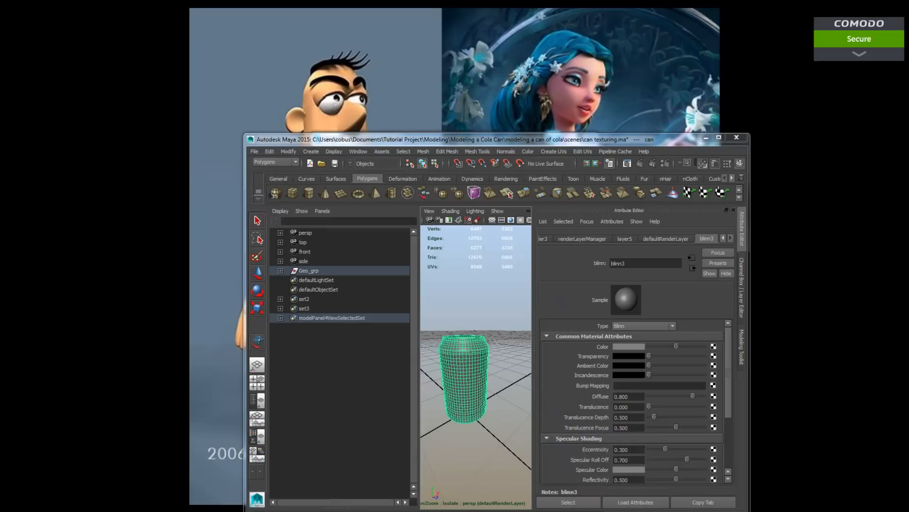
pyautogui.hotkey('alt', 'Tab')
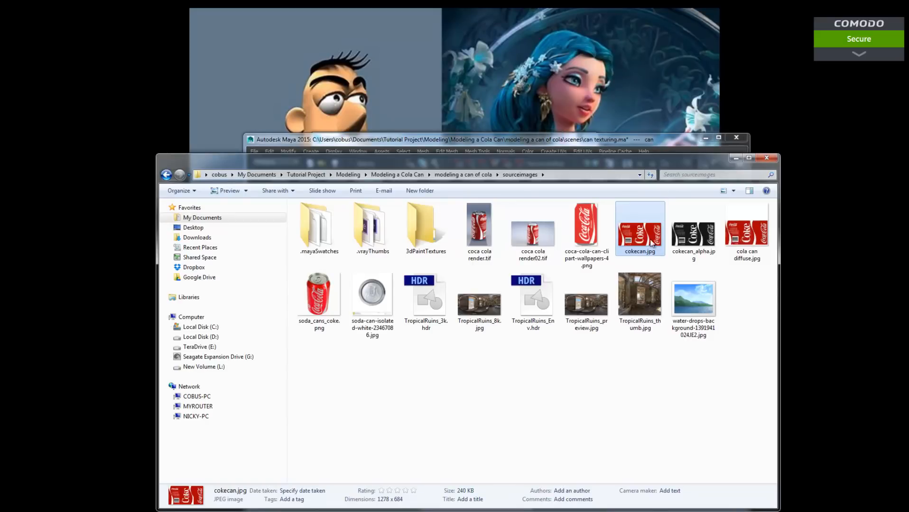
pyautogui.moveTo(639, 163); pyautogui.dragTo(669, 66)
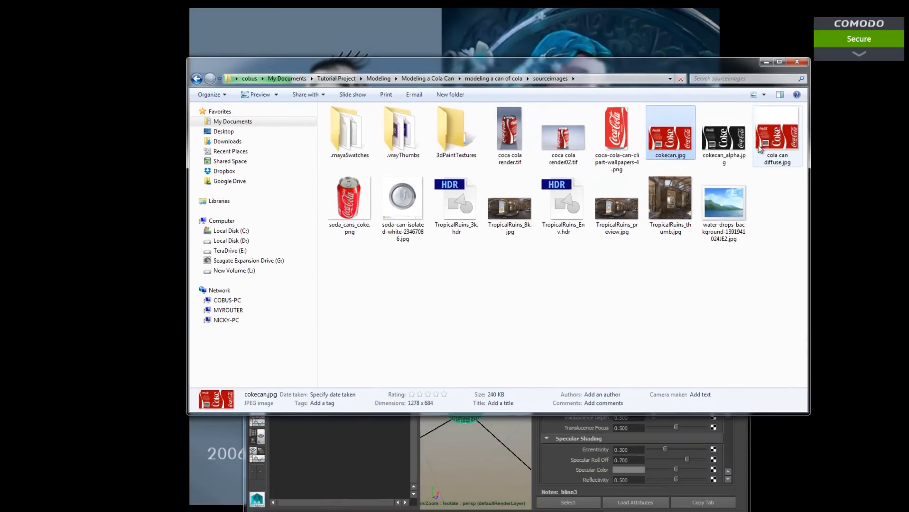
# Switch to Maya, show the Hypershade beside the perspective view, and import cola can diffuse.jpg from the sourceimages folder into its work area.
pyautogui.click(439, 450)
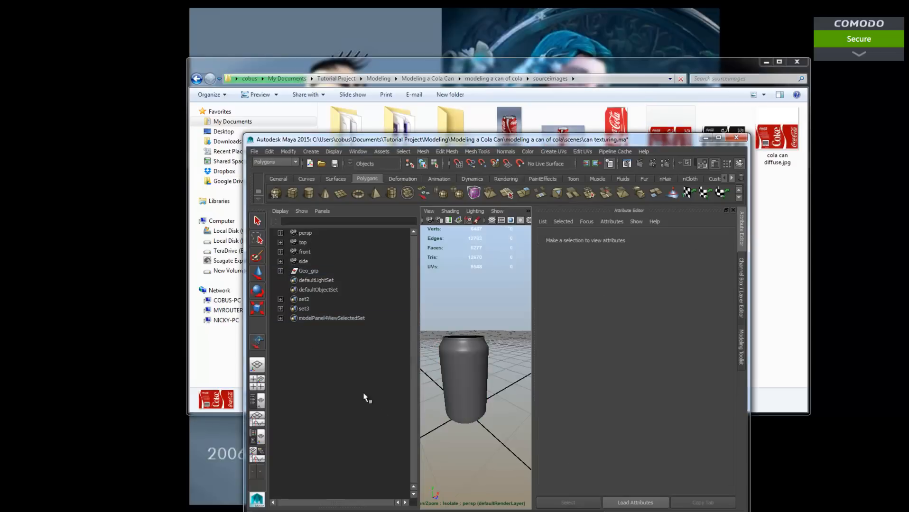
pyautogui.click(256, 440)
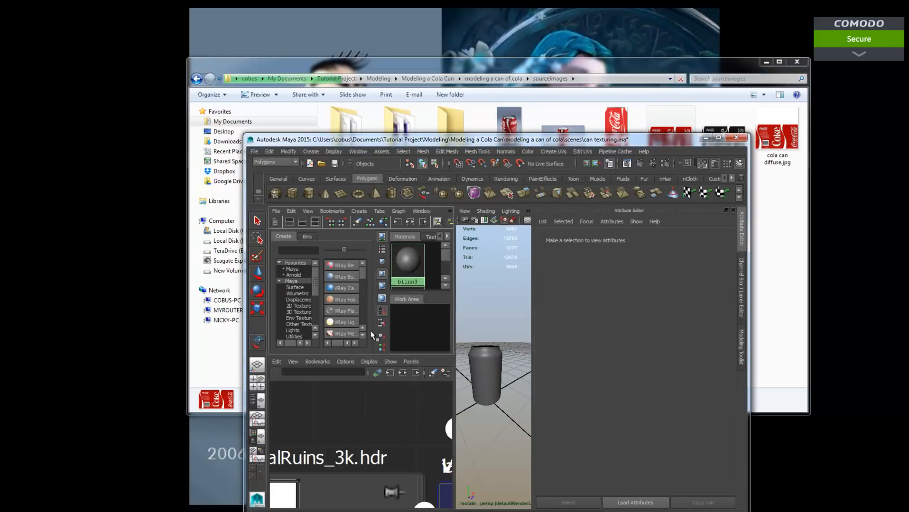
pyautogui.moveTo(374, 315); pyautogui.dragTo(296, 308)
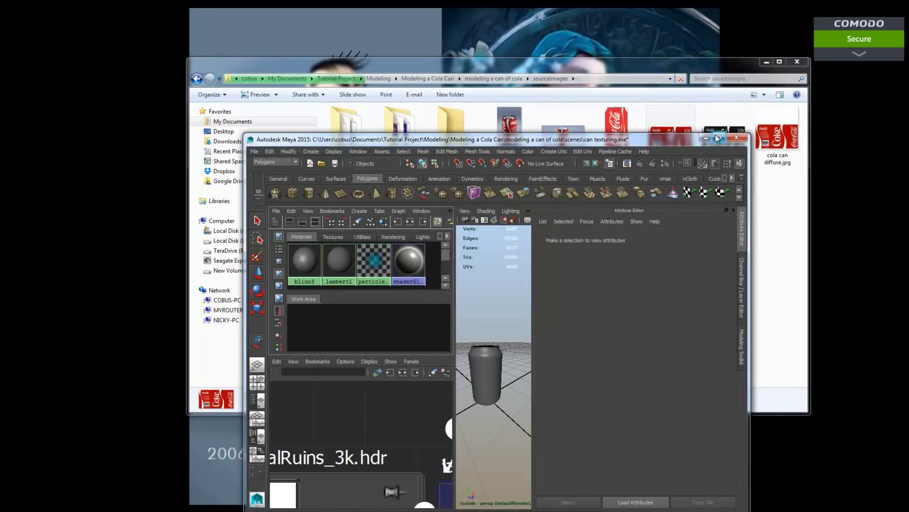
pyautogui.moveTo(677, 142); pyautogui.dragTo(447, 18)
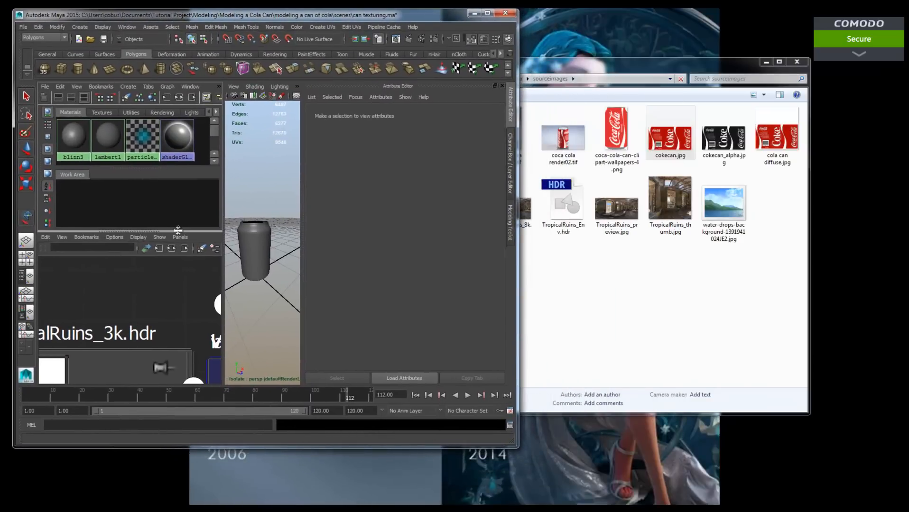
pyautogui.moveTo(178, 232); pyautogui.dragTo(178, 430)
pyautogui.moveTo(783, 143); pyautogui.dragTo(132, 313)
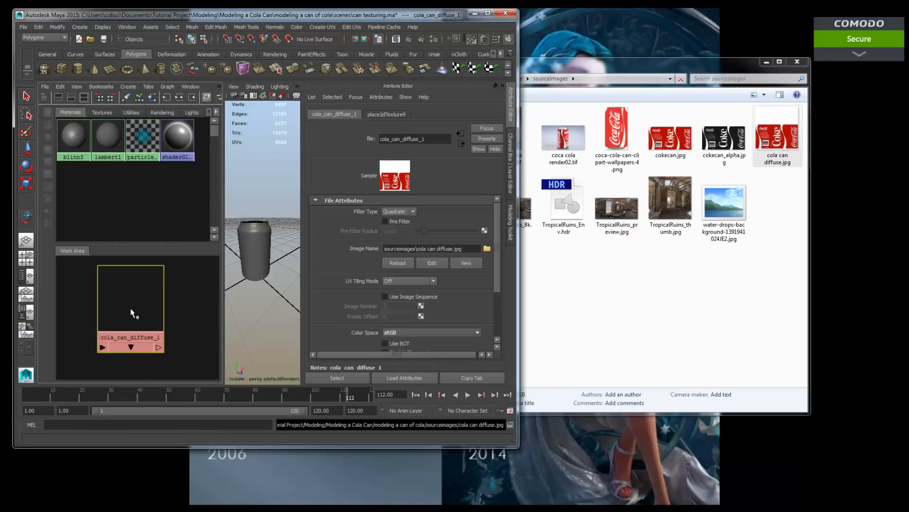
# Connect the cola_can_diffuse_1 texture to the Color attribute of the can's blinn3 material.
pyautogui.click(259, 239)
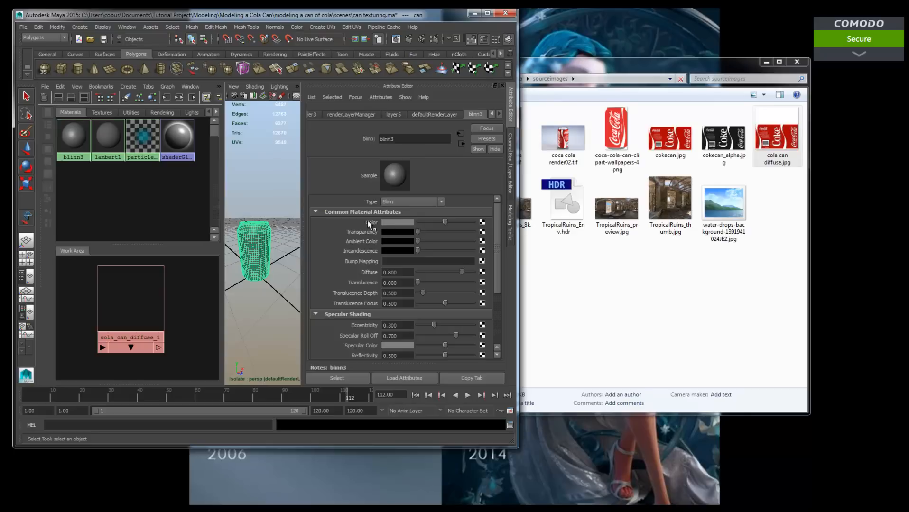
pyautogui.click(129, 292)
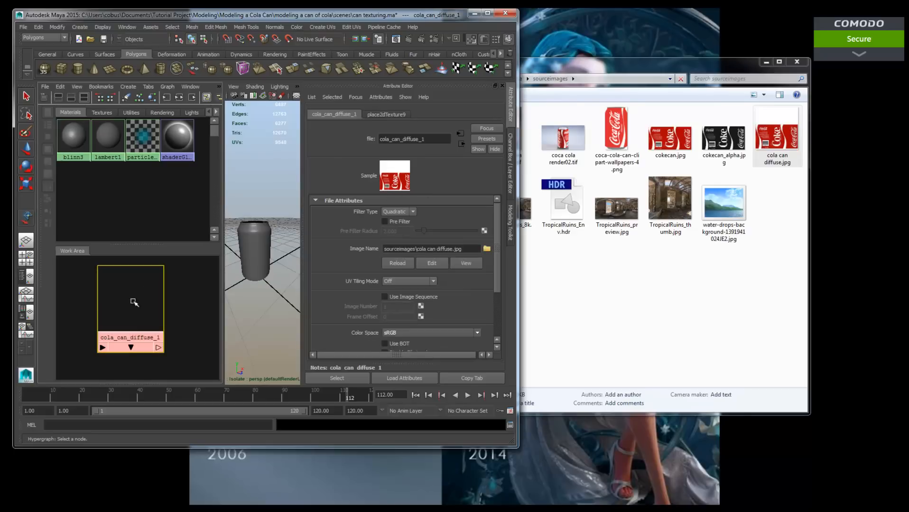
pyautogui.click(254, 248)
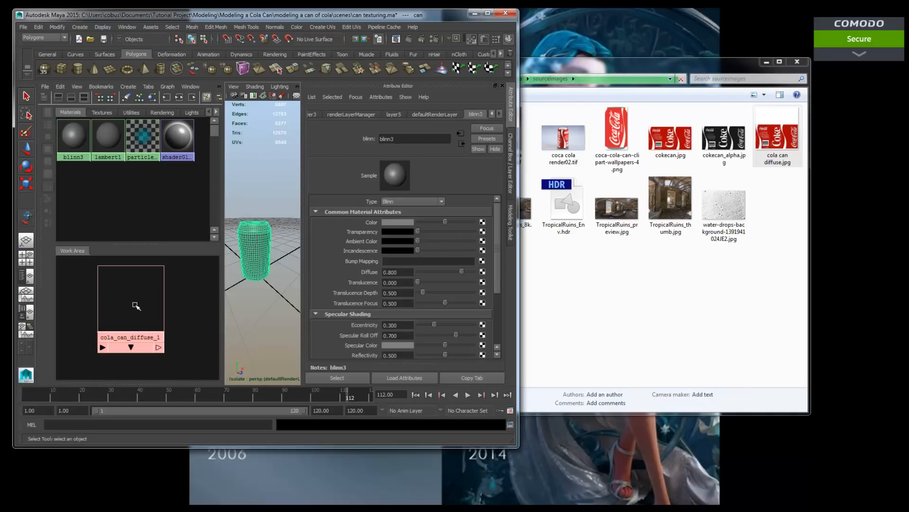
pyautogui.moveTo(135, 304); pyautogui.dragTo(369, 223, button='middle')
pyautogui.click(260, 198)
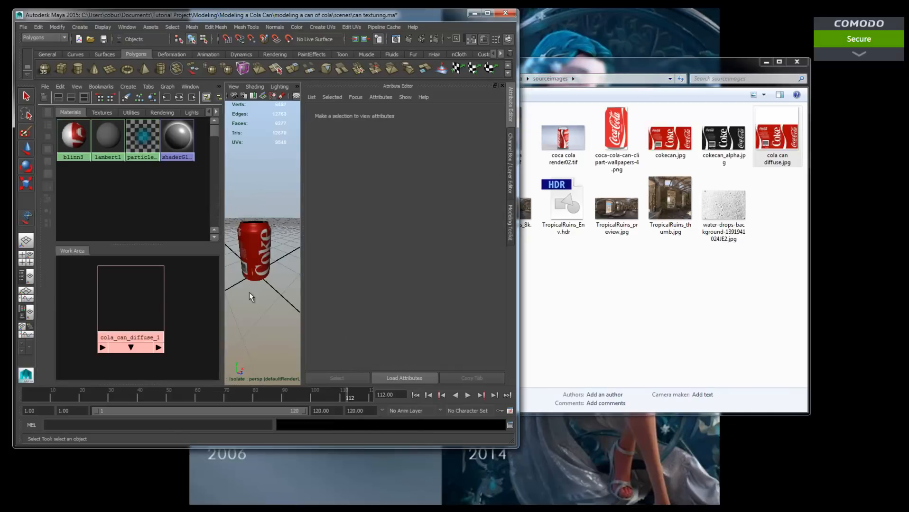
# Maximize Maya and examine how the Coke label wraps around the can's body and underside.
pyautogui.keyDown('alt'); pyautogui.moveTo(251, 298); pyautogui.dragTo(381, 286); pyautogui.keyUp('alt')
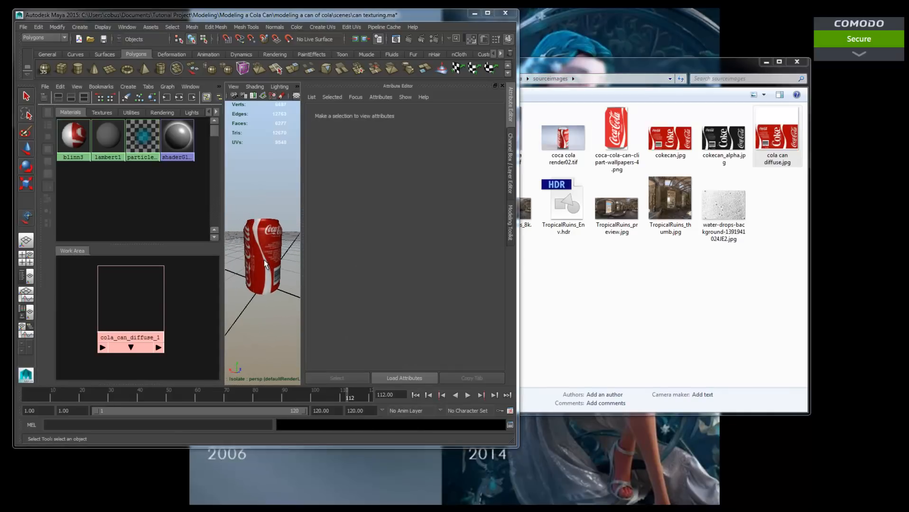
pyautogui.click(487, 12)
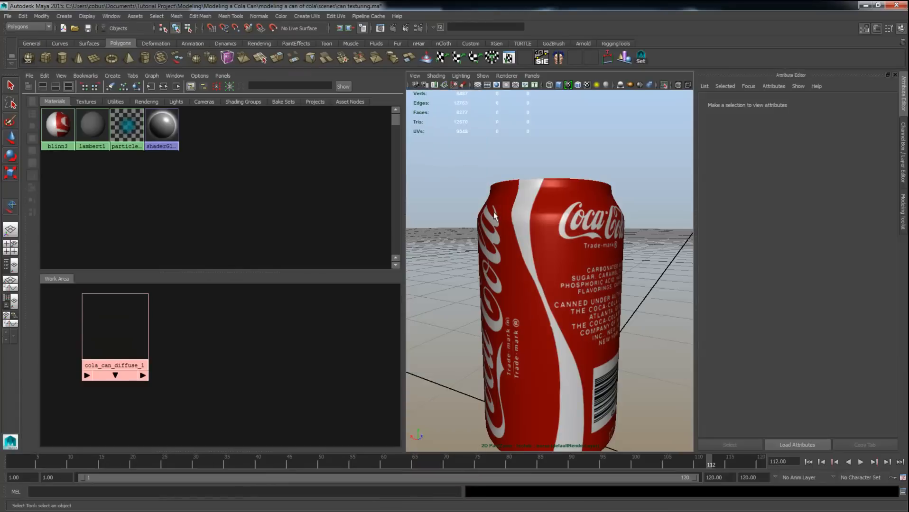
pyautogui.scroll(3, 529, 264)
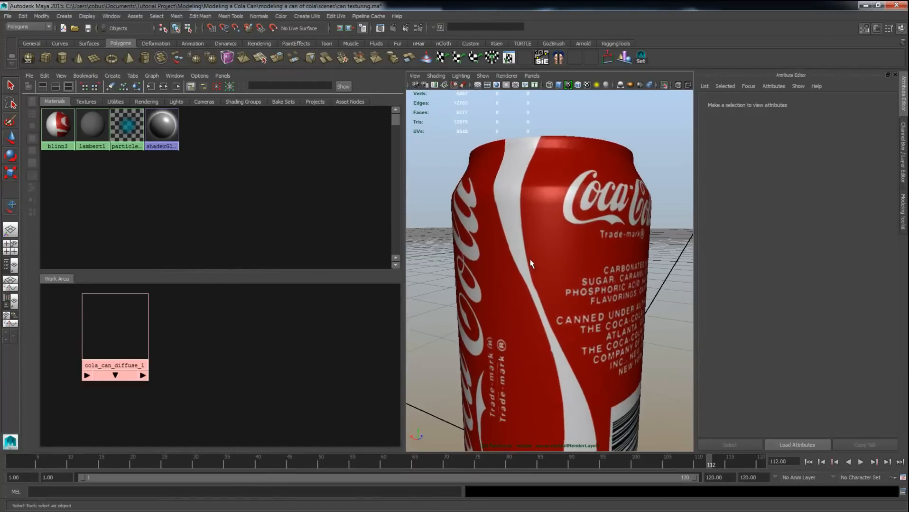
pyautogui.keyDown('alt'); pyautogui.moveTo(531, 264); pyautogui.dragTo(603, 284); pyautogui.keyUp('alt')
pyautogui.keyDown('alt'); pyautogui.moveTo(553, 353); pyautogui.dragTo(539, 264, button='middle'); pyautogui.keyUp('alt')
pyautogui.keyDown('alt'); pyautogui.moveTo(539, 264); pyautogui.dragTo(622, 278); pyautogui.keyUp('alt')
pyautogui.keyDown('alt'); pyautogui.moveTo(475, 363); pyautogui.dragTo(473, 239, button='middle'); pyautogui.keyUp('alt')
pyautogui.keyDown('alt'); pyautogui.moveTo(473, 239); pyautogui.dragTo(597, 215, button='right'); pyautogui.keyUp('alt')
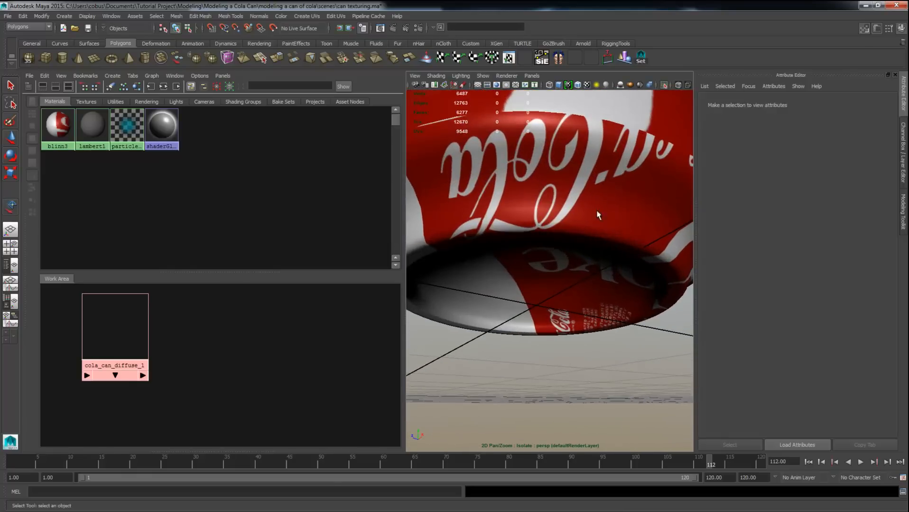
# Open the UV Texture Editor and select the can to show its UV layout.
pyautogui.click(304, 17)
pyautogui.click(335, 17)
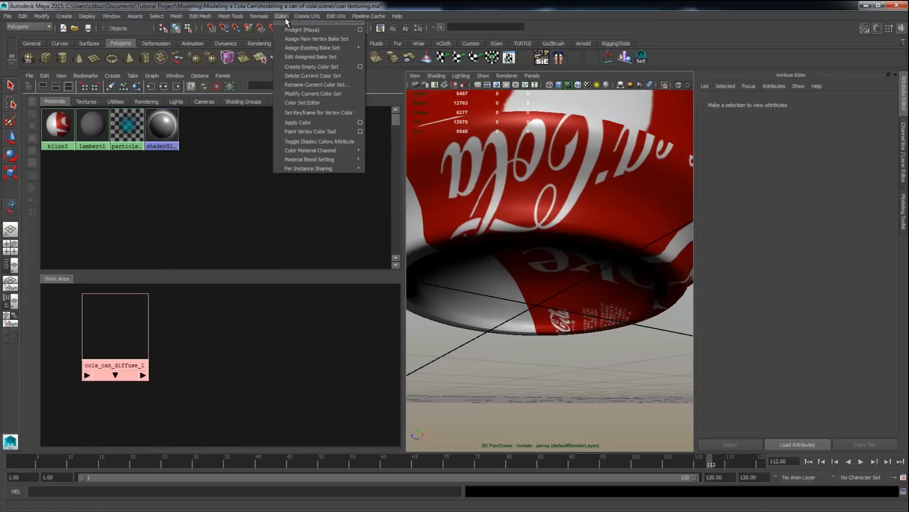
pyautogui.click(357, 205)
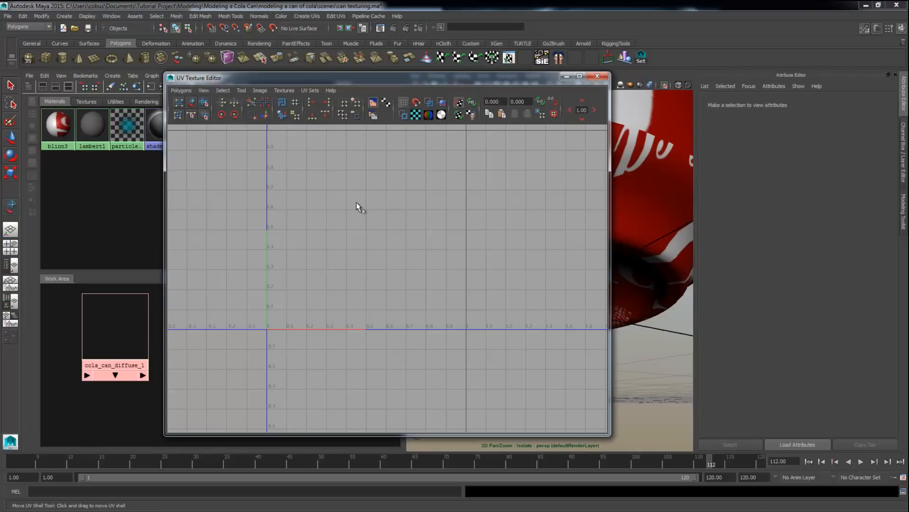
pyautogui.click(683, 196)
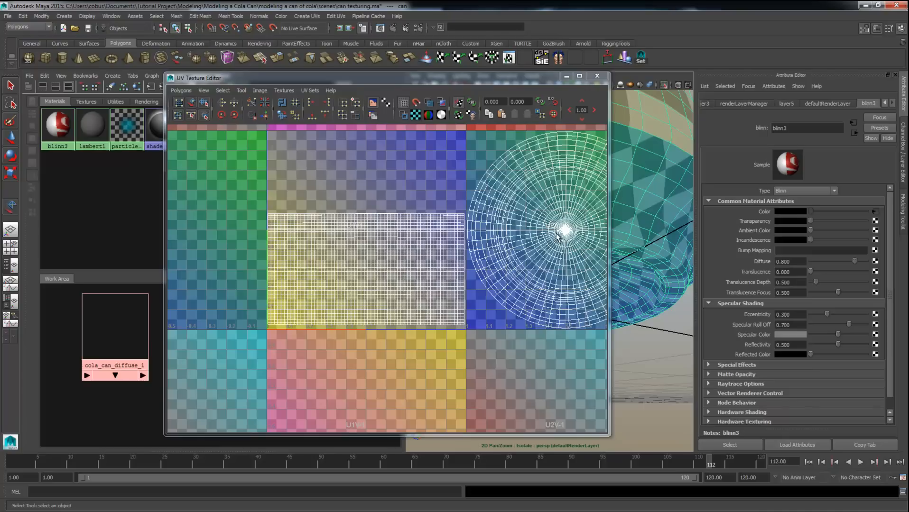
# Select the circular UV shell of the can's base, convert the selection to faces, turn off the checker display, and minimize the UV Texture Editor.
pyautogui.keyDown('alt'); pyautogui.moveTo(557, 236); pyautogui.dragTo(429, 248, button='middle'); pyautogui.keyUp('alt')
pyautogui.moveTo(457, 203); pyautogui.dragTo(479, 205, button='right')
pyautogui.click(485, 221)
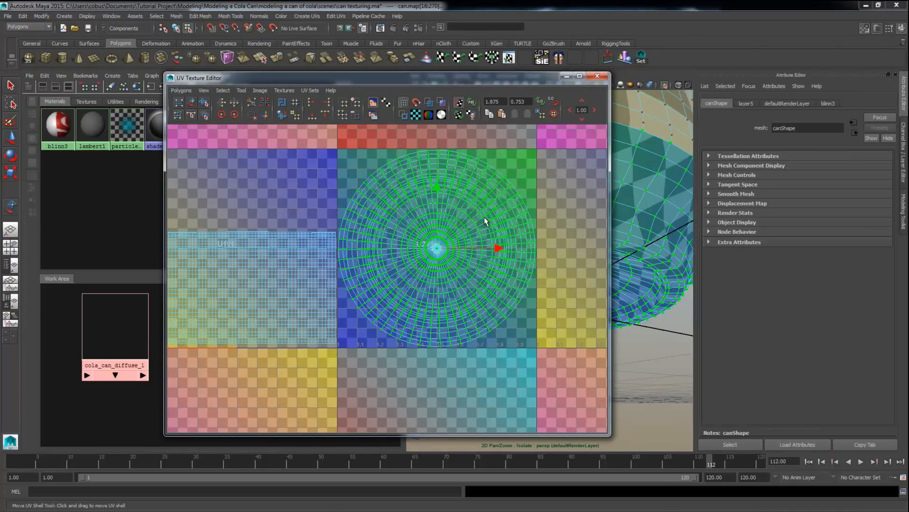
pyautogui.keyDown('ctrl'); pyautogui.moveTo(482, 215); pyautogui.dragTo(477, 242, button='right'); pyautogui.keyUp('ctrl')
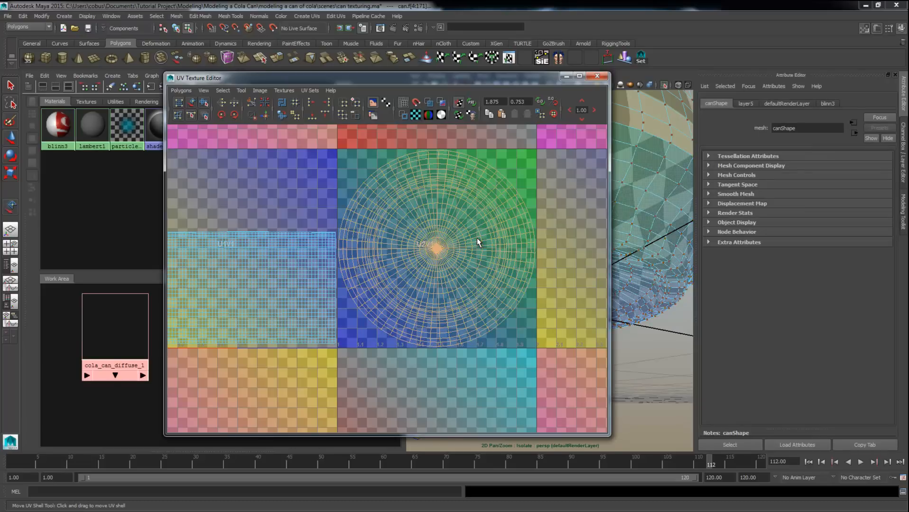
pyautogui.click(416, 116)
pyautogui.click(565, 76)
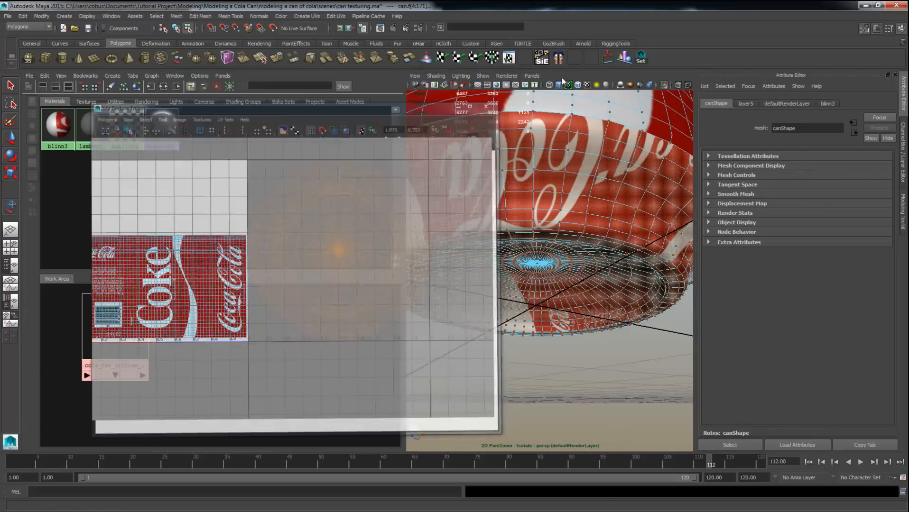
# Assign a new Blinn material to the selected faces on the can's base.
pyautogui.keyDown('alt'); pyautogui.moveTo(612, 182); pyautogui.dragTo(545, 180, button='right'); pyautogui.keyUp('alt')
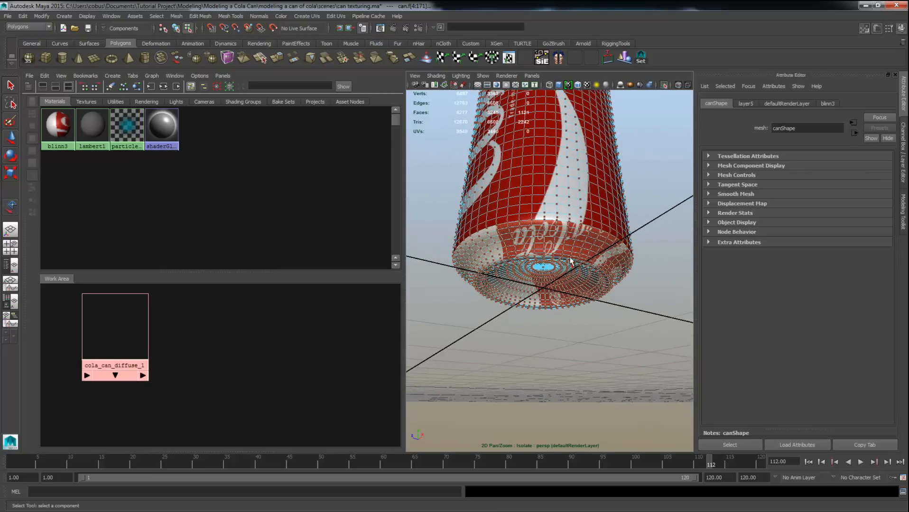
pyautogui.moveTo(570, 261)
pyautogui.keyDown('alt'); pyautogui.mouseDown()
pyautogui.moveTo(567, 220)
pyautogui.moveTo(561, 265)
pyautogui.mouseUp(); pyautogui.keyUp('alt')
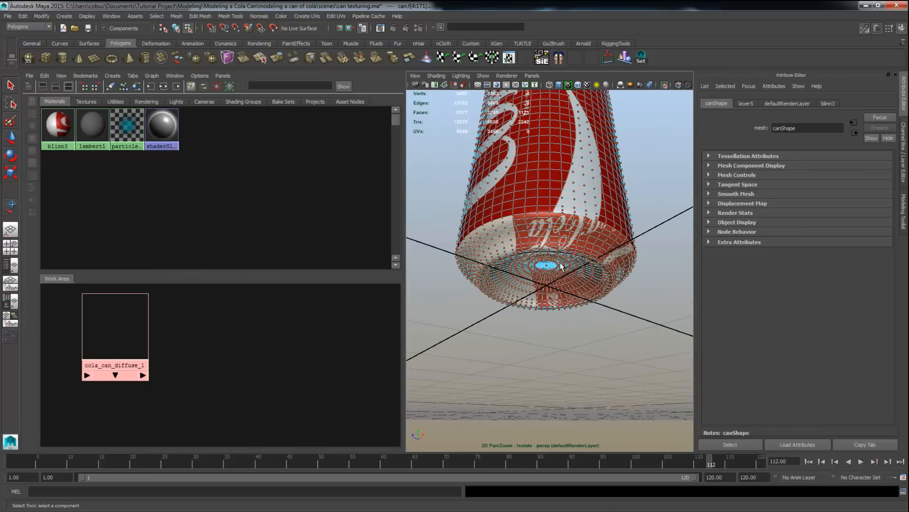
pyautogui.click(825, 104)
pyautogui.rightClick(570, 253)
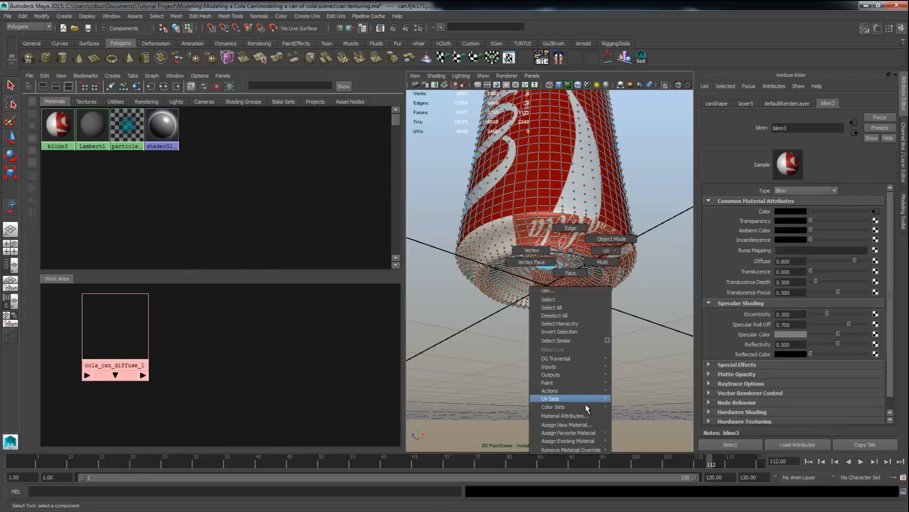
pyautogui.click(580, 426)
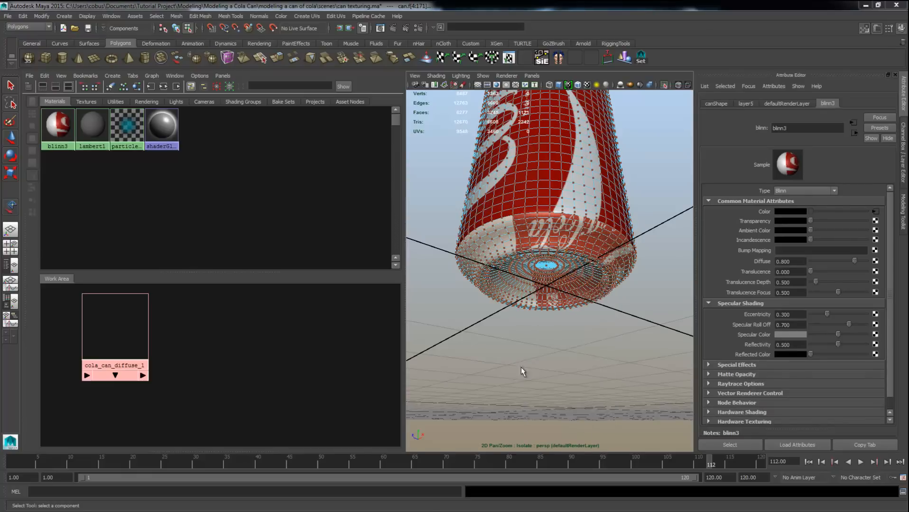
pyautogui.moveTo(560, 65); pyautogui.dragTo(657, 70)
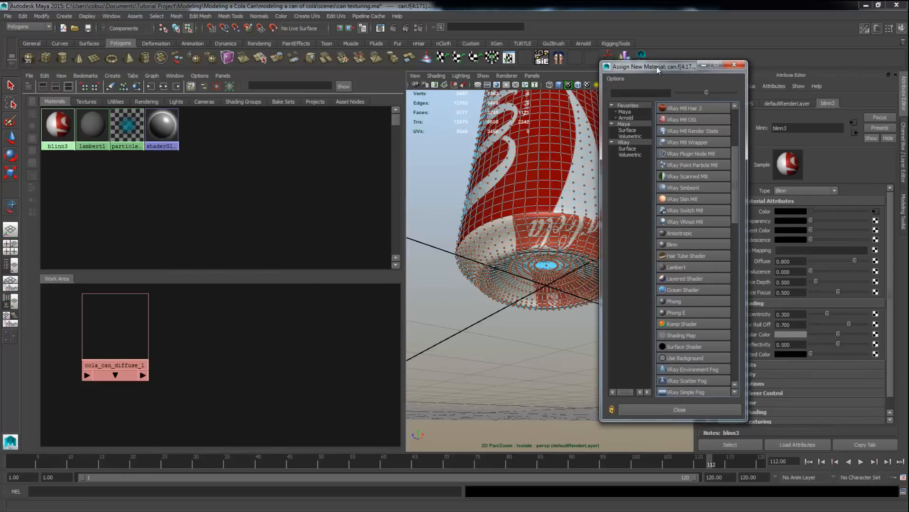
pyautogui.click(668, 244)
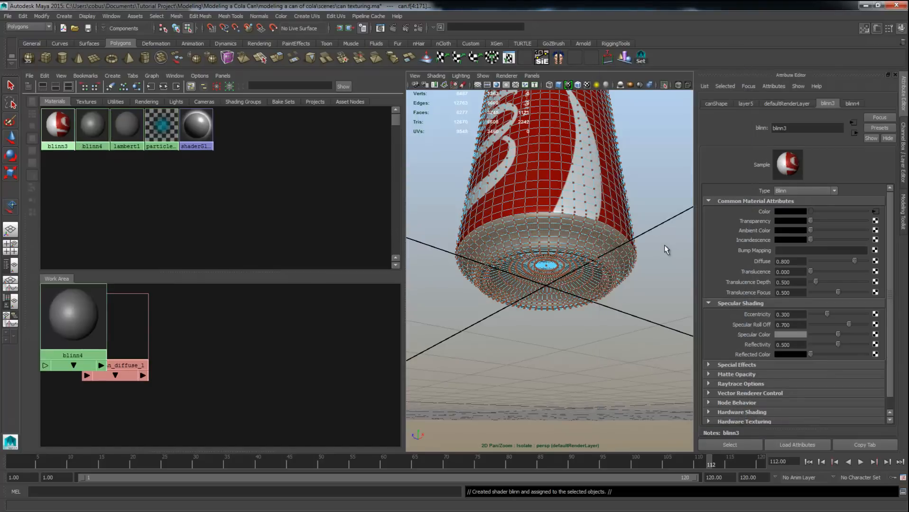
# Give blinn4 a lighter grey color, eccentricity 0.197, specular roll off 0.615 and a near-white specular color.
pyautogui.moveTo(90, 327); pyautogui.dragTo(256, 338)
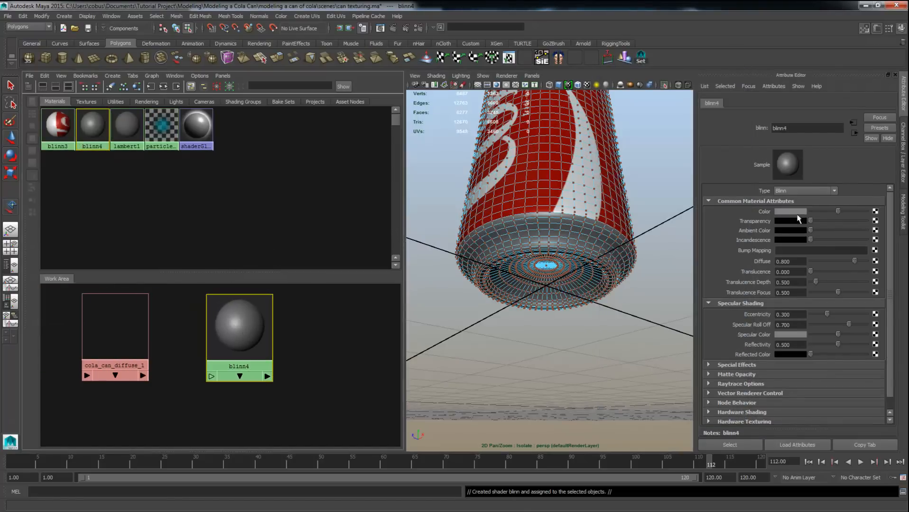
pyautogui.moveTo(838, 212); pyautogui.dragTo(849, 211)
pyautogui.scroll(-2, 890, 248)
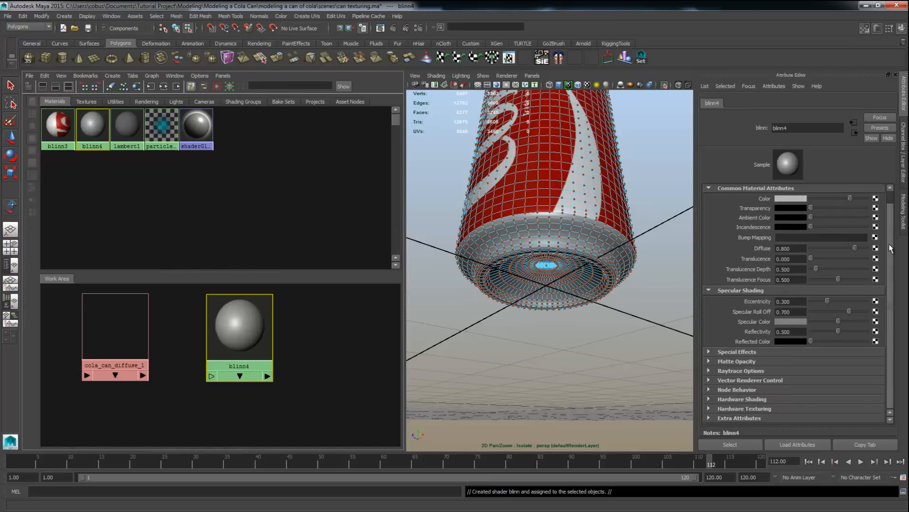
pyautogui.moveTo(848, 313)
pyautogui.mouseDown()
pyautogui.moveTo(812, 306)
pyautogui.moveTo(837, 304)
pyautogui.moveTo(827, 304)
pyautogui.moveTo(856, 321)
pyautogui.moveTo(822, 303)
pyautogui.moveTo(857, 322)
pyautogui.moveTo(845, 312)
pyautogui.mouseUp()
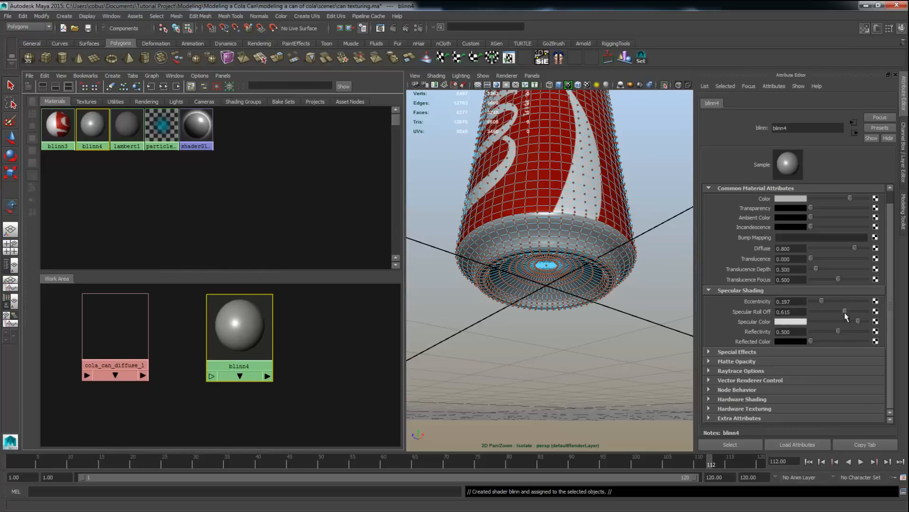
# Return the can to object mode with nothing selected and view its upper part.
pyautogui.click(648, 189)
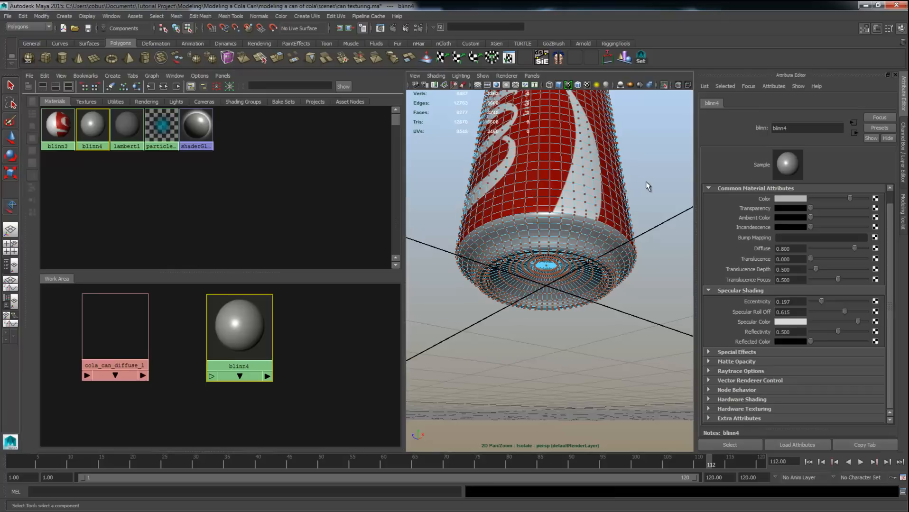
pyautogui.moveTo(609, 274); pyautogui.dragTo(606, 216, button='right')
pyautogui.keyDown('alt'); pyautogui.moveTo(612, 310); pyautogui.dragTo(577, 192); pyautogui.keyUp('alt')
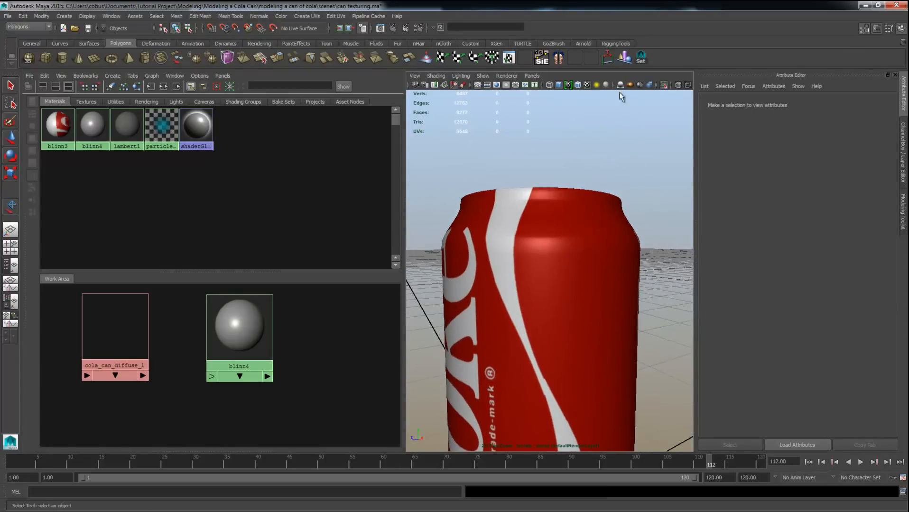
# Turn off isolated display to show the whole scene, and assign the blinn4 material to the can's lid and pull tab.
pyautogui.click(664, 85)
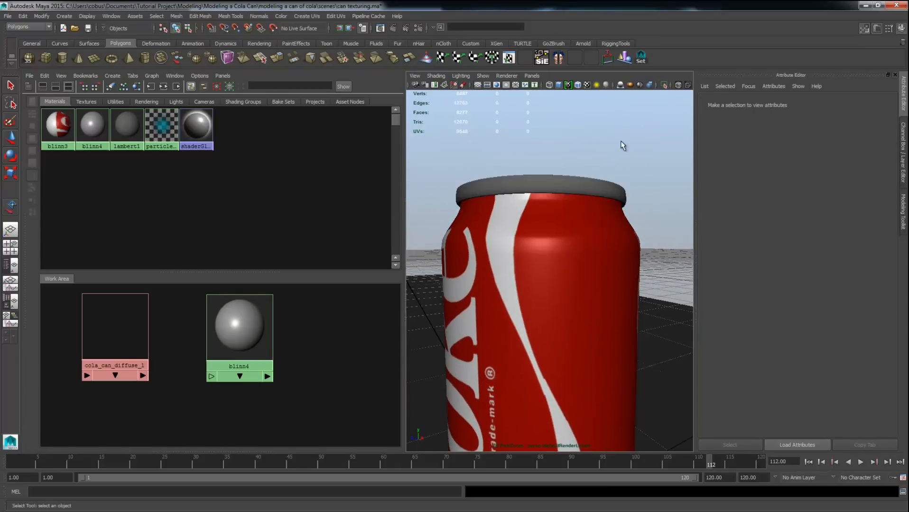
pyautogui.click(591, 179)
pyautogui.keyDown('alt'); pyautogui.moveTo(590, 179); pyautogui.dragTo(545, 245); pyautogui.keyUp('alt')
pyautogui.keyDown('alt'); pyautogui.moveTo(512, 272); pyautogui.dragTo(555, 272, button='right'); pyautogui.keyUp('alt')
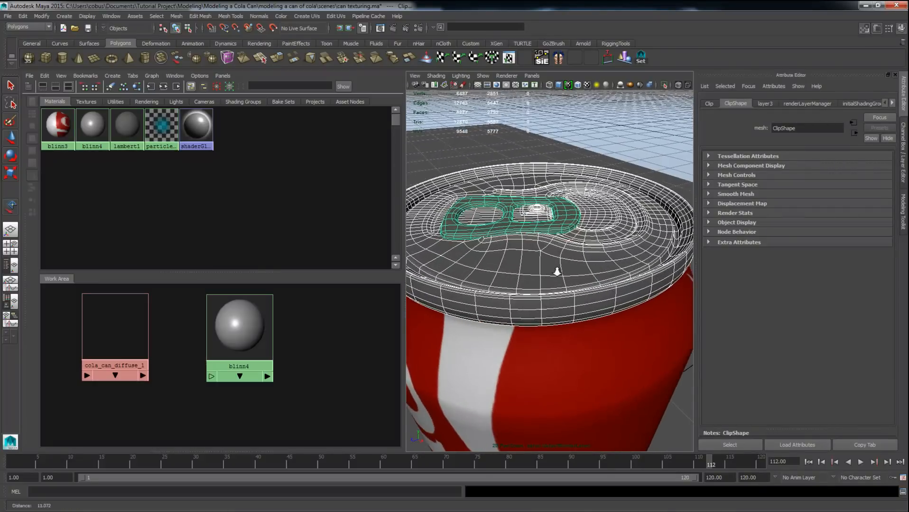
pyautogui.keyDown('alt'); pyautogui.moveTo(555, 272); pyautogui.dragTo(531, 339); pyautogui.keyUp('alt')
pyautogui.moveTo(238, 320); pyautogui.dragTo(247, 310, button='right')
pyautogui.click(587, 145)
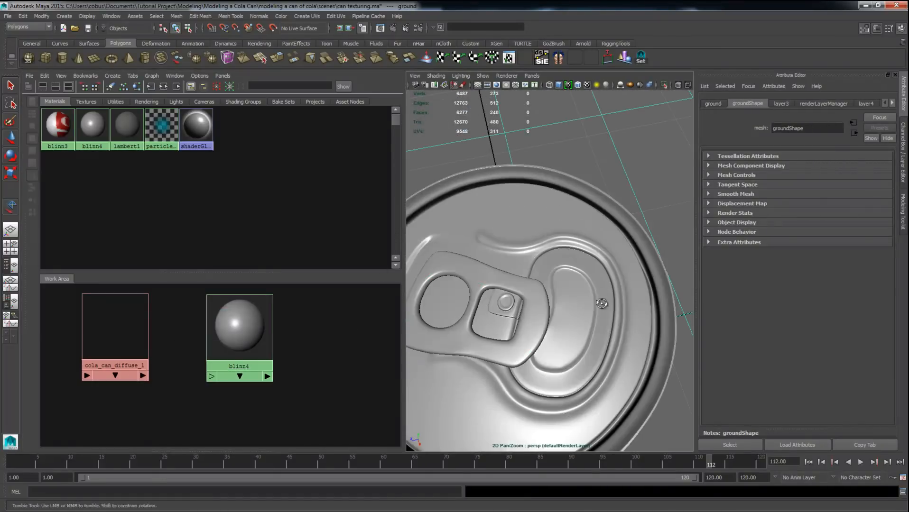
pyautogui.keyDown('alt'); pyautogui.moveTo(588, 145); pyautogui.dragTo(512, 275); pyautogui.keyUp('alt')
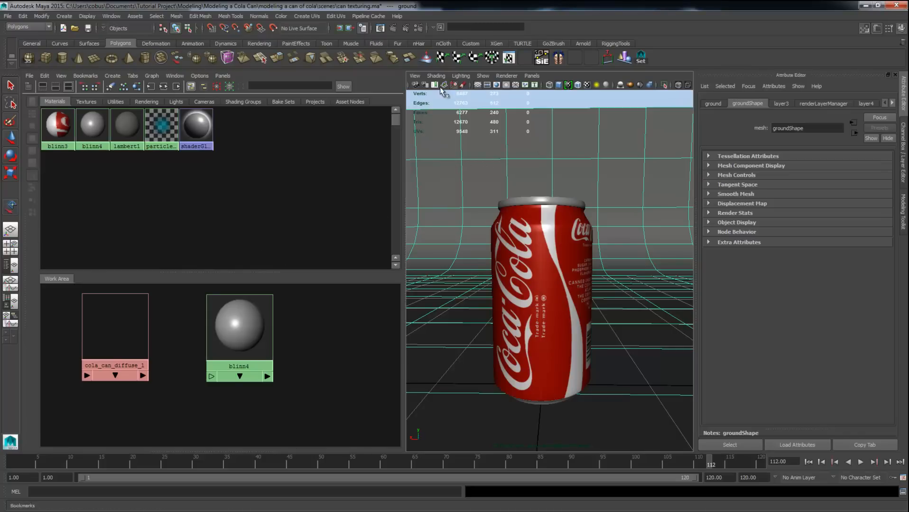
# Create a spot light in the scene.
pyautogui.click(259, 43)
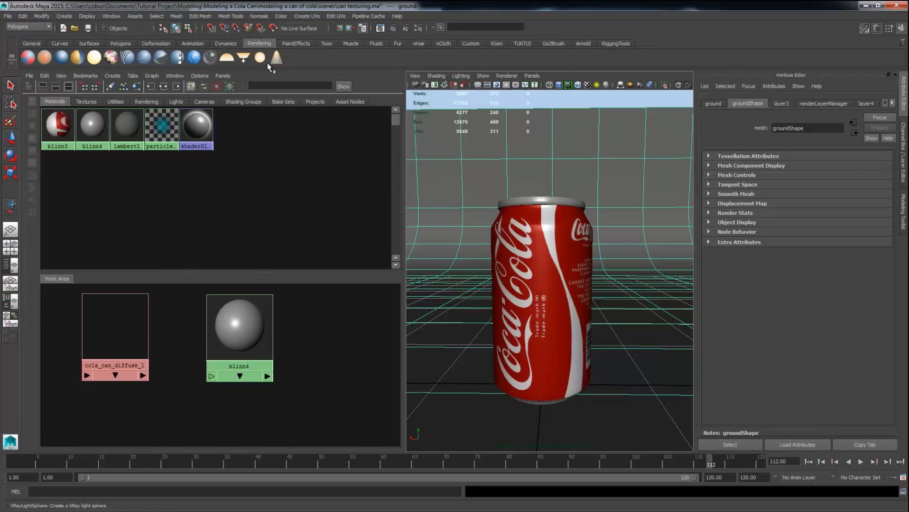
pyautogui.click(65, 17)
pyautogui.moveTo(73, 56)
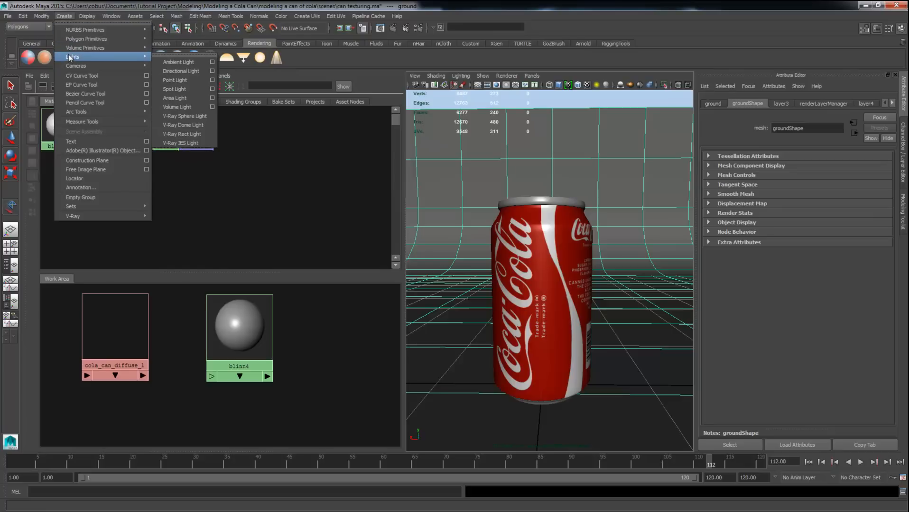
pyautogui.click(180, 89)
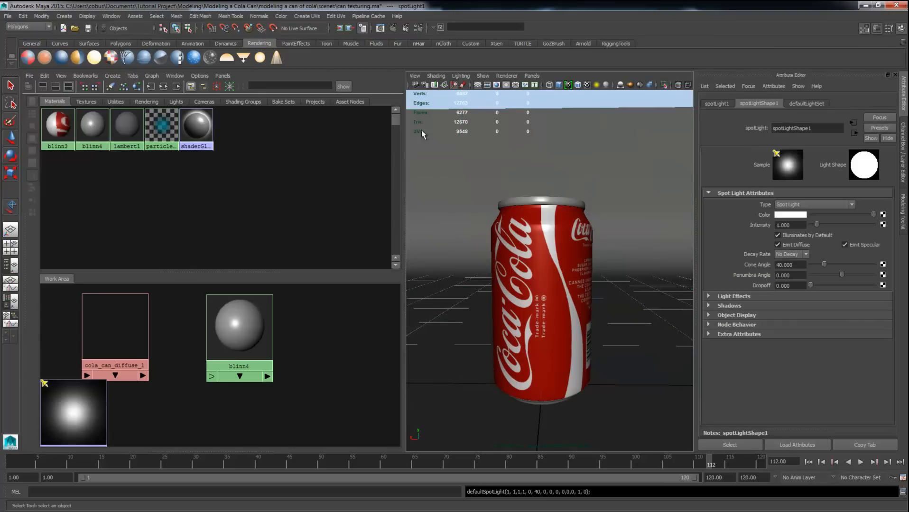
# Maximize the perspective view, move the spot light about 15.3 cm in X and 21.1 cm in Y, and scale it up uniformly.
pyautogui.press('space')
pyautogui.keyDown('alt'); pyautogui.moveTo(552, 258); pyautogui.dragTo(250, 268, button='right'); pyautogui.keyUp('alt')
pyautogui.press('w')
pyautogui.moveTo(320, 321); pyautogui.dragTo(199, 157, button='middle')
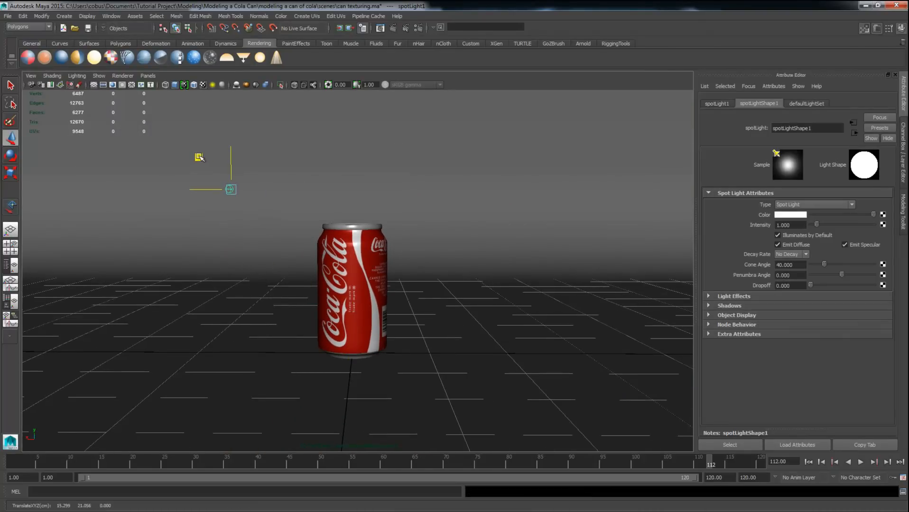
pyautogui.press('r')
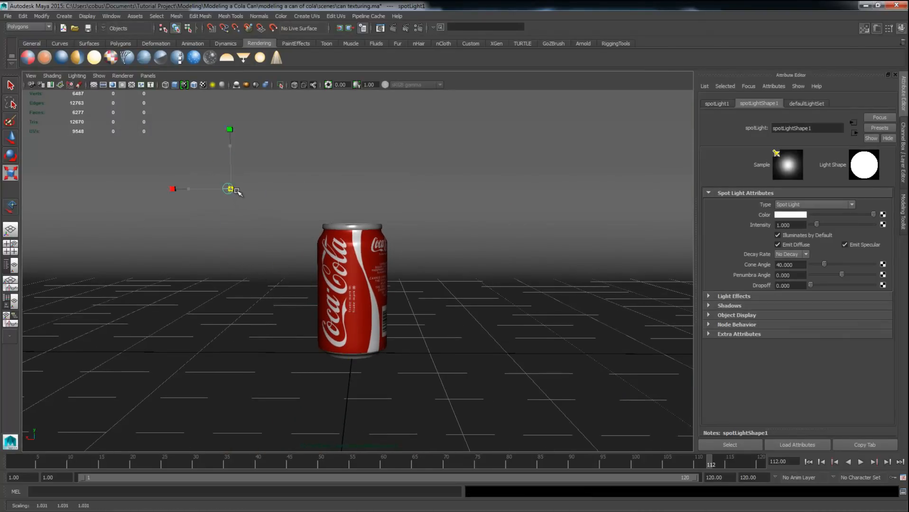
pyautogui.moveTo(230, 189); pyautogui.dragTo(351, 256)
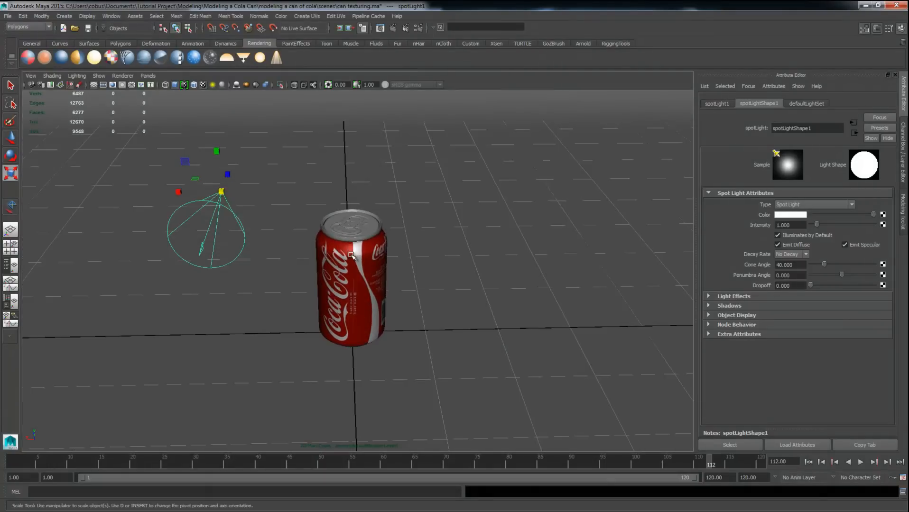
# Look through the spot light and aim it down at the can, centring the can in its cone.
pyautogui.click(148, 76)
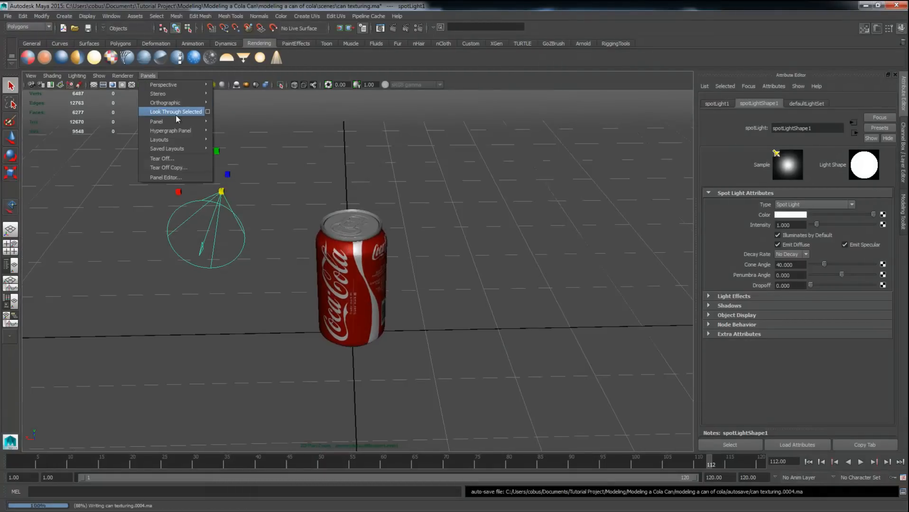
pyautogui.click(197, 113)
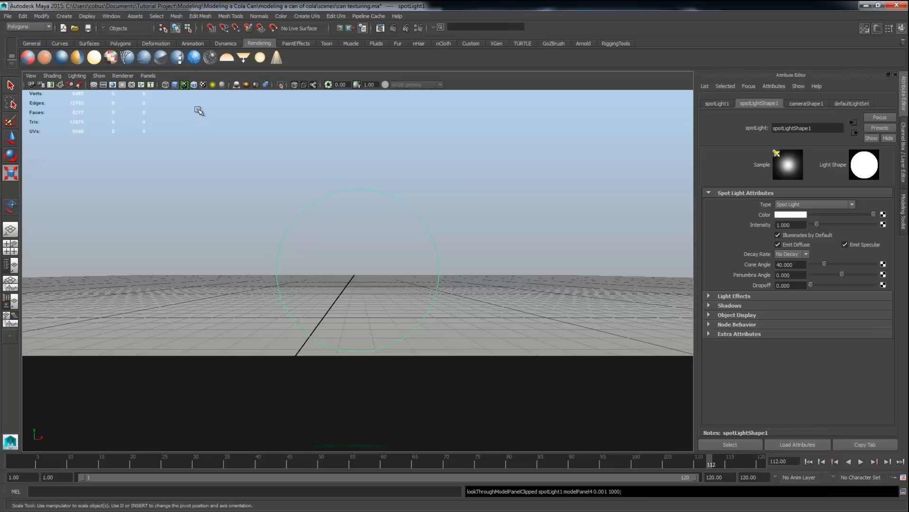
pyautogui.keyDown('alt'); pyautogui.moveTo(422, 217); pyautogui.dragTo(308, 242); pyautogui.keyUp('alt')
pyautogui.scroll(-5, 231, 276)
pyautogui.keyDown('alt'); pyautogui.moveTo(232, 276); pyautogui.dragTo(336, 288); pyautogui.keyUp('alt')
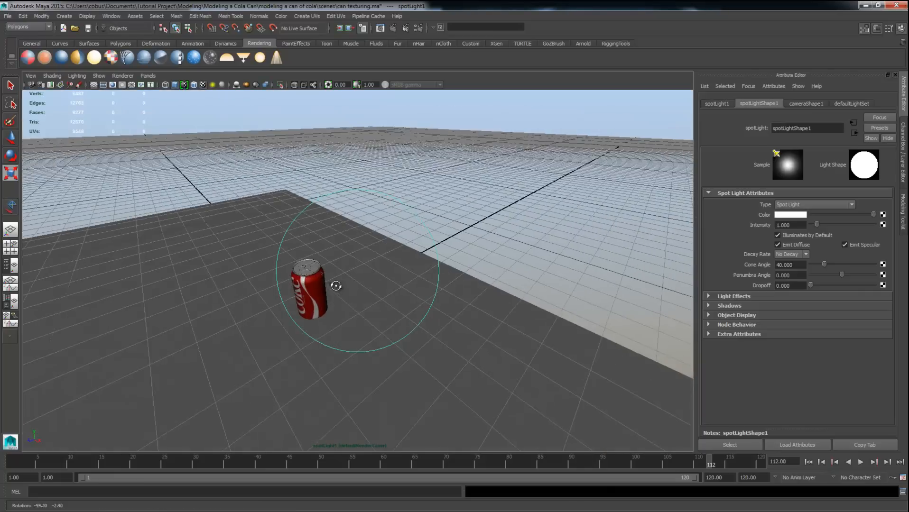
pyautogui.keyDown('alt'); pyautogui.moveTo(332, 291); pyautogui.dragTo(381, 276, button='middle'); pyautogui.keyUp('alt')
pyautogui.keyDown('alt'); pyautogui.moveTo(381, 275); pyautogui.dragTo(349, 290); pyautogui.keyUp('alt')
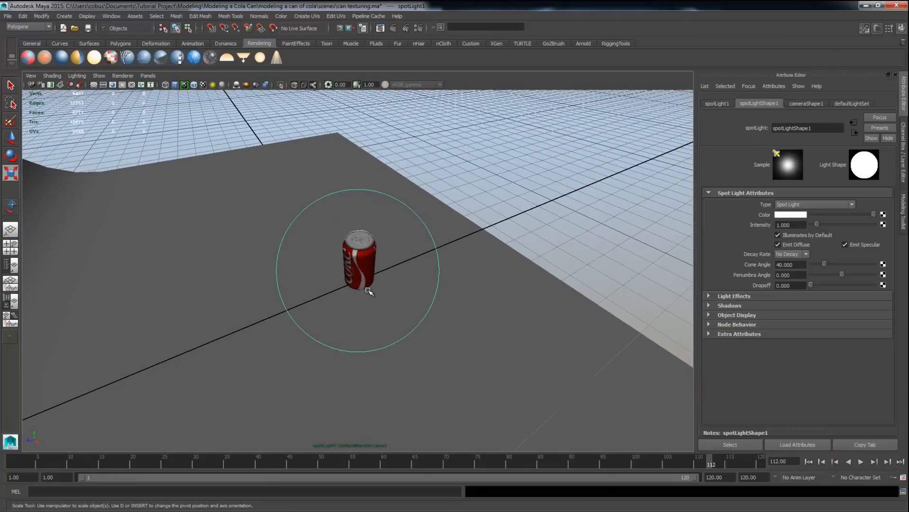
# With scene lighting displayed, set the spot light to Quadratic decay, intensity 5000, cone angle 43.311 and penumbra angle -7.895.
pyautogui.click(806, 255)
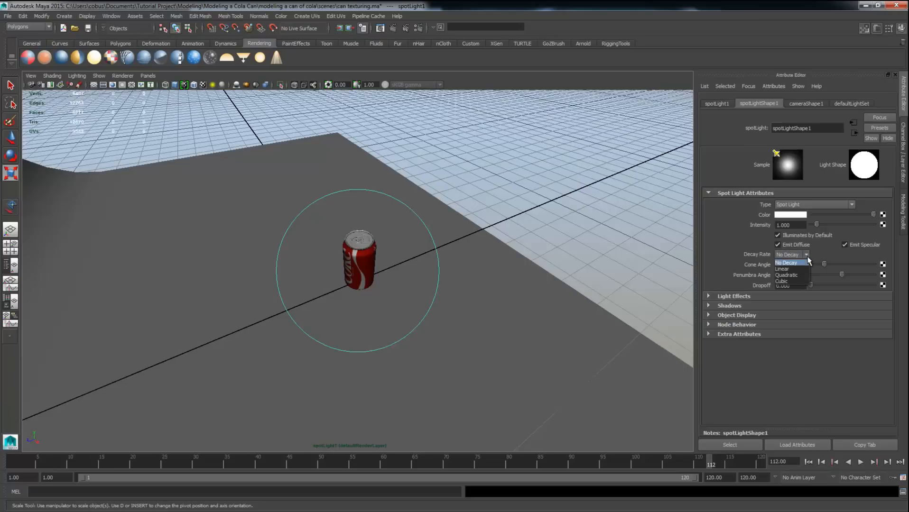
pyautogui.click(801, 276)
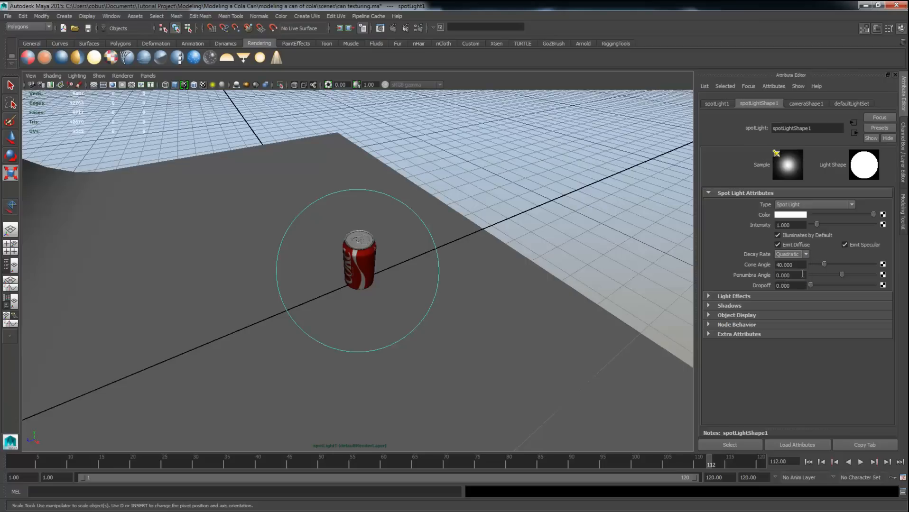
pyautogui.click(214, 86)
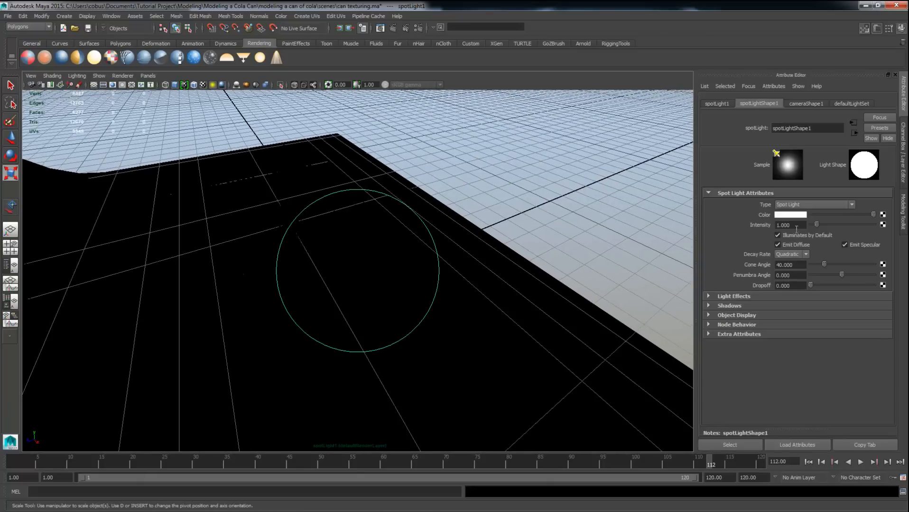
pyautogui.moveTo(796, 228); pyautogui.dragTo(748, 225)
pyautogui.press('Return')
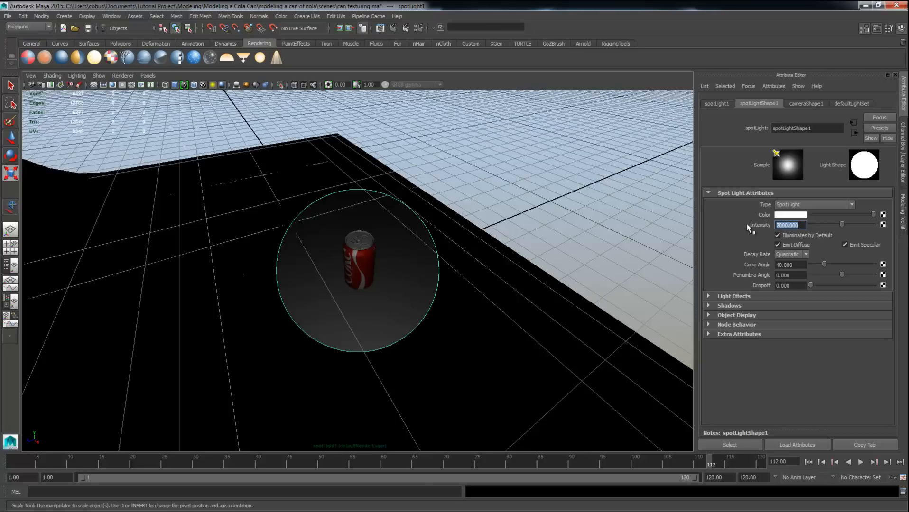
pyautogui.write('5000')
pyautogui.press('Return')
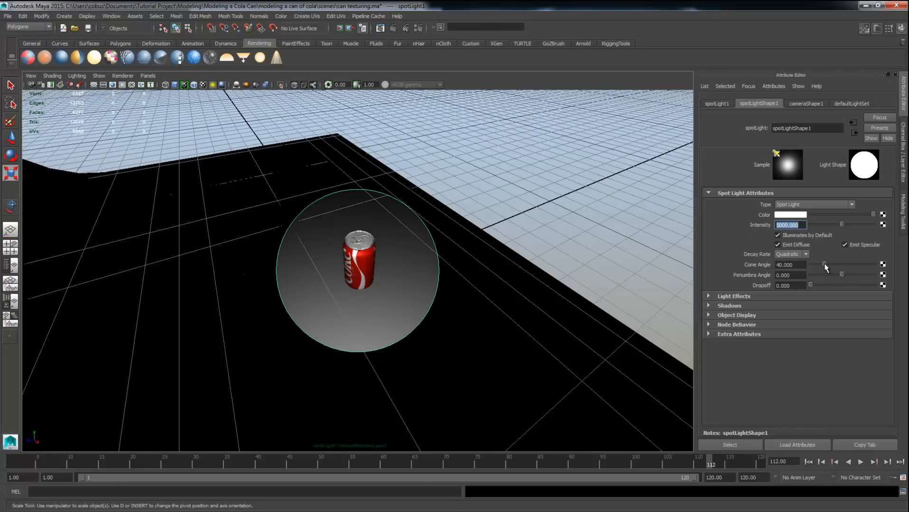
pyautogui.moveTo(824, 266)
pyautogui.mouseDown()
pyautogui.moveTo(840, 274)
pyautogui.moveTo(816, 280)
pyautogui.mouseUp()
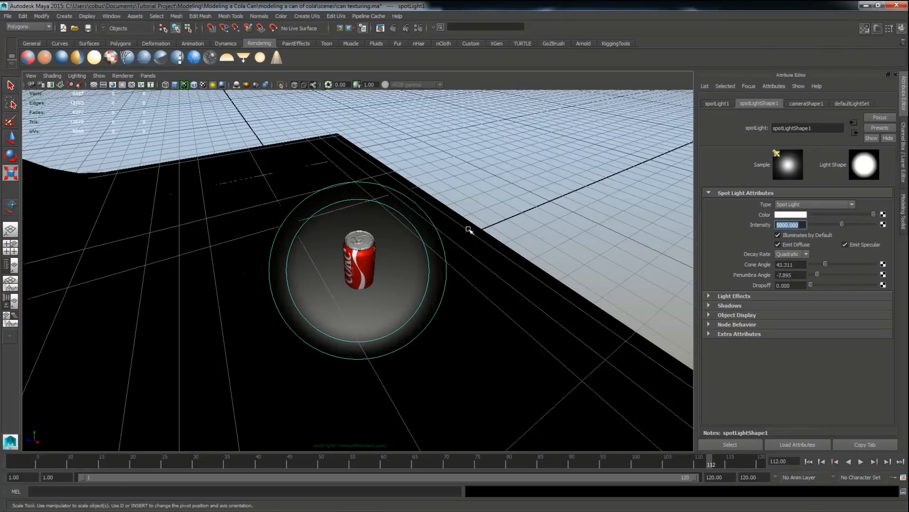
# Switch the viewport back to the persp camera and view the lit can with its shadow up close.
pyautogui.click(148, 75)
pyautogui.moveTo(199, 85)
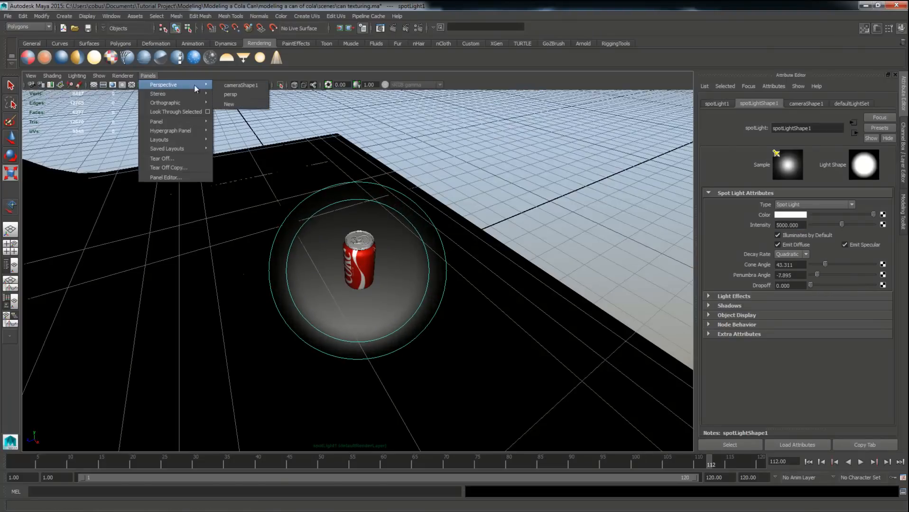
pyautogui.click(230, 95)
pyautogui.keyDown('alt'); pyautogui.moveTo(346, 257); pyautogui.dragTo(411, 297); pyautogui.keyUp('alt')
pyautogui.keyDown('alt'); pyautogui.moveTo(317, 288); pyautogui.dragTo(425, 286, button='right'); pyautogui.keyUp('alt')
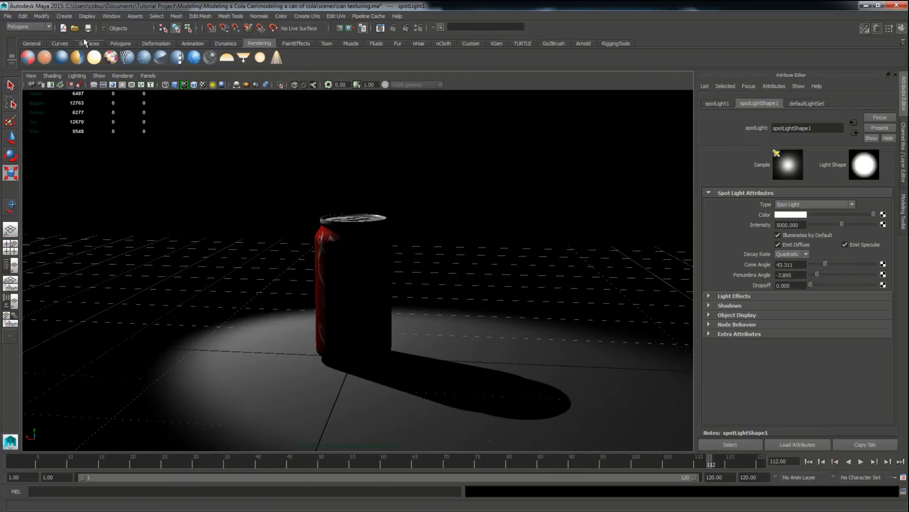
# Create a new camera and look through it.
pyautogui.click(64, 16)
pyautogui.moveTo(71, 66)
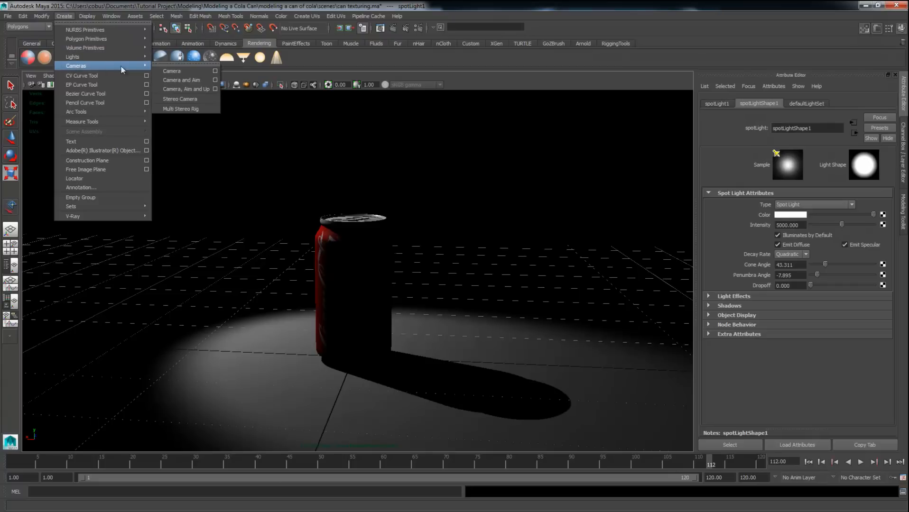
pyautogui.click(178, 71)
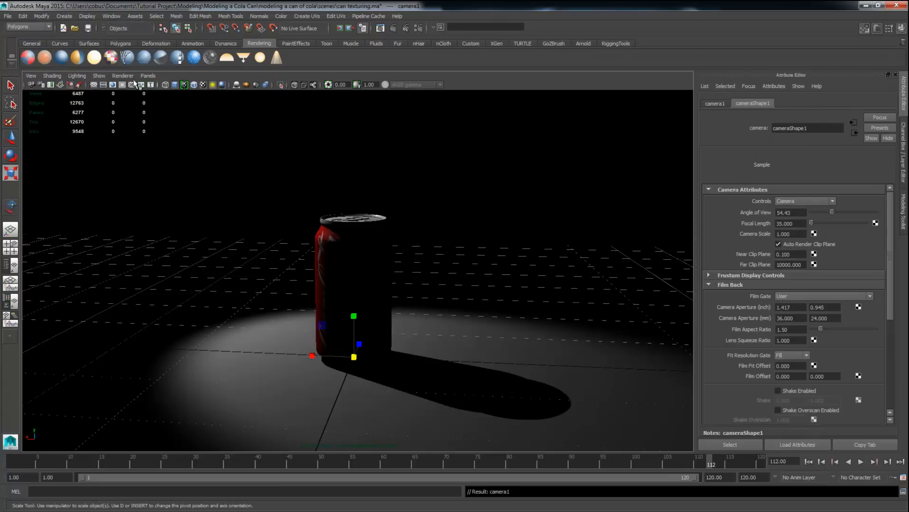
pyautogui.click(147, 76)
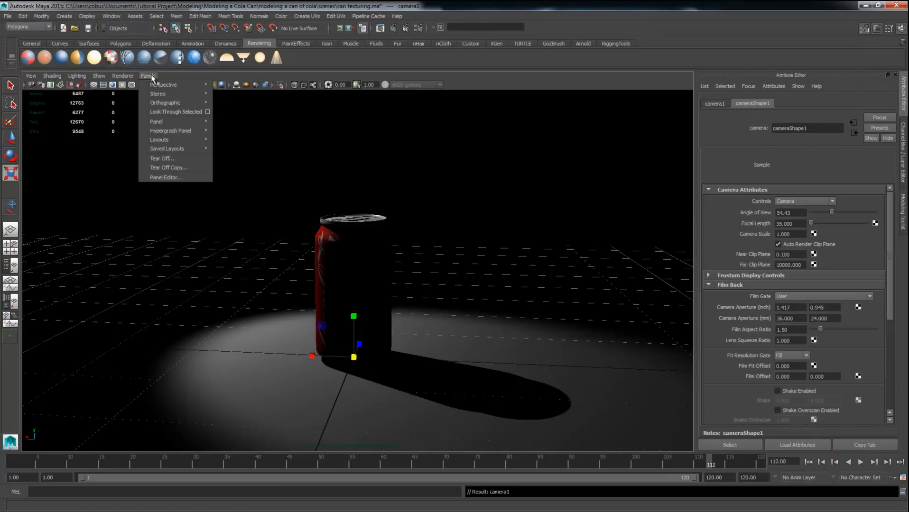
pyautogui.click(153, 112)
# Turn on the resolution gate and frame the can and its shadow centrally, seen slightly from above through the new camera.
pyautogui.keyDown('alt'); pyautogui.moveTo(379, 276); pyautogui.dragTo(144, 275, button='right'); pyautogui.keyUp('alt')
pyautogui.scroll(-6, 372, 204)
pyautogui.keyDown('alt'); pyautogui.moveTo(373, 205); pyautogui.dragTo(365, 342, button='middle'); pyautogui.keyUp('alt')
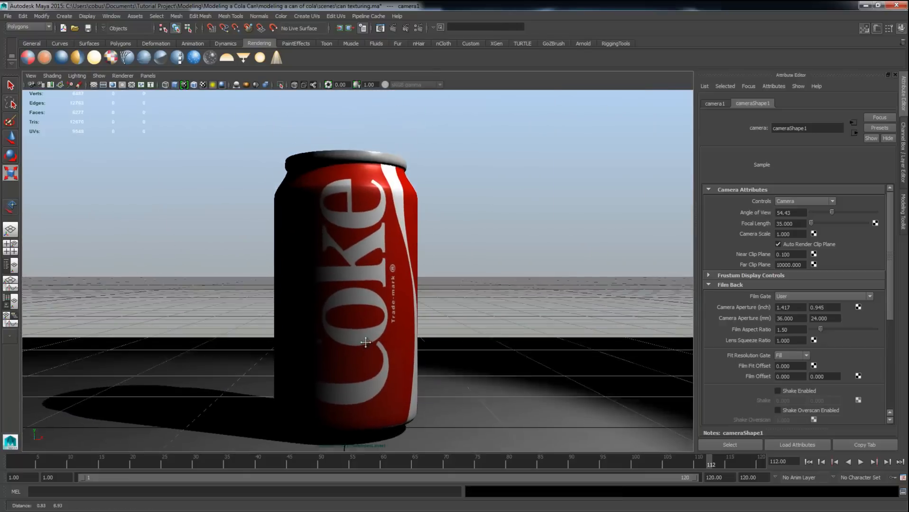
pyautogui.keyDown('alt'); pyautogui.moveTo(567, 332); pyautogui.dragTo(277, 255); pyautogui.keyUp('alt')
pyautogui.scroll(-4, 374, 338)
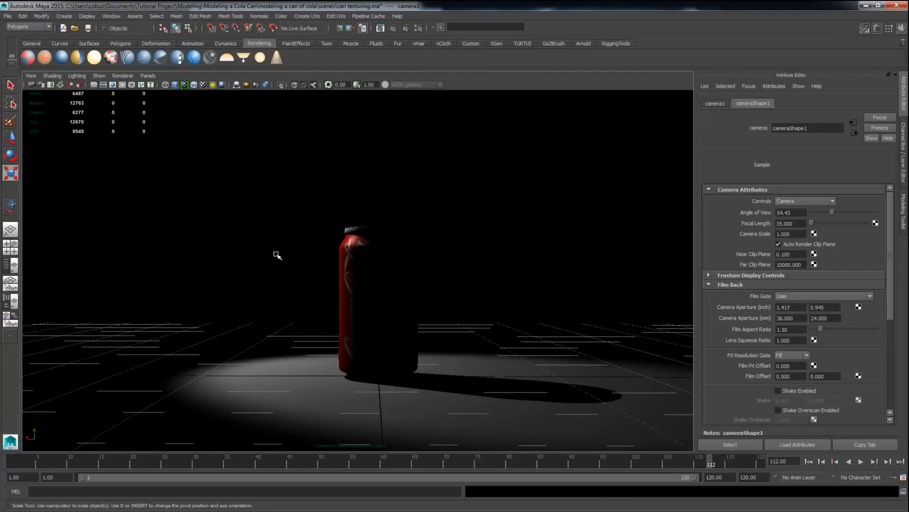
pyautogui.click(113, 85)
pyautogui.scroll(3, 450, 294)
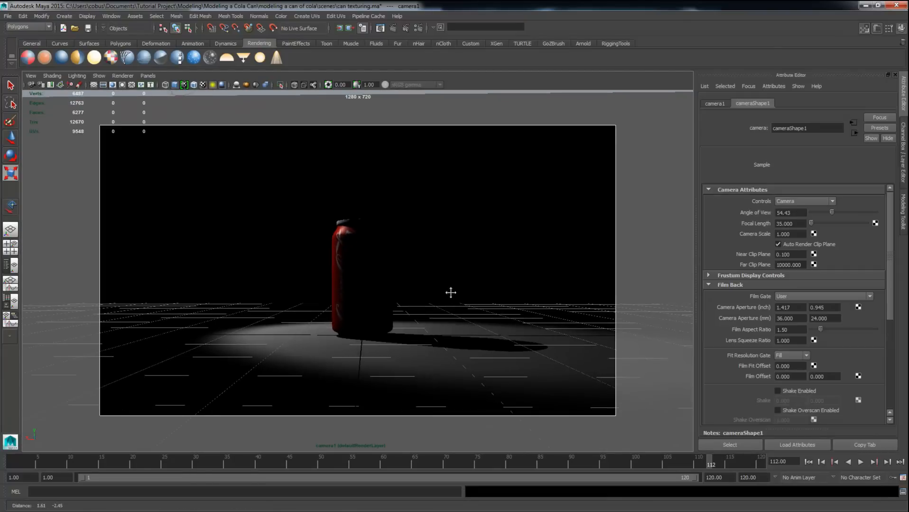
pyautogui.scroll(2, 444, 300)
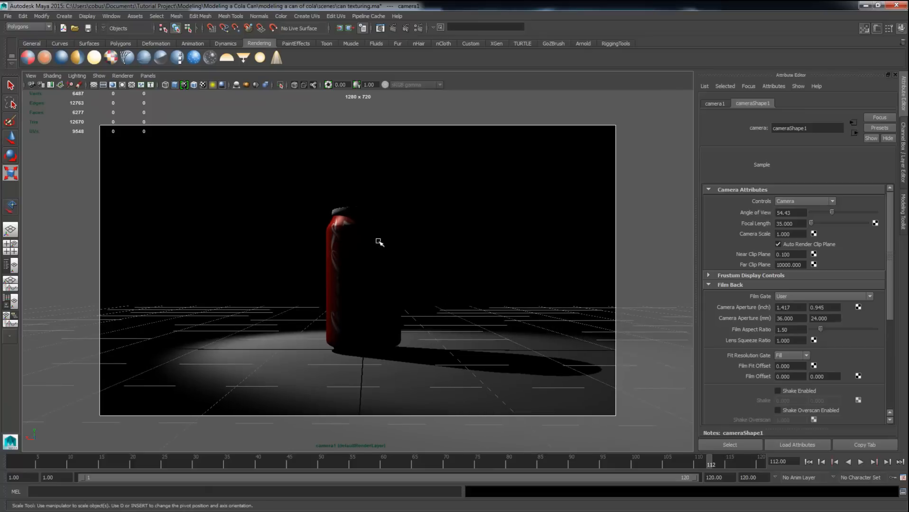
pyautogui.keyDown('alt'); pyautogui.moveTo(380, 242); pyautogui.dragTo(376, 259); pyautogui.keyUp('alt')
# Return the viewport to the persp camera and frame the can together with the new camera and the spot light.
pyautogui.click(147, 76)
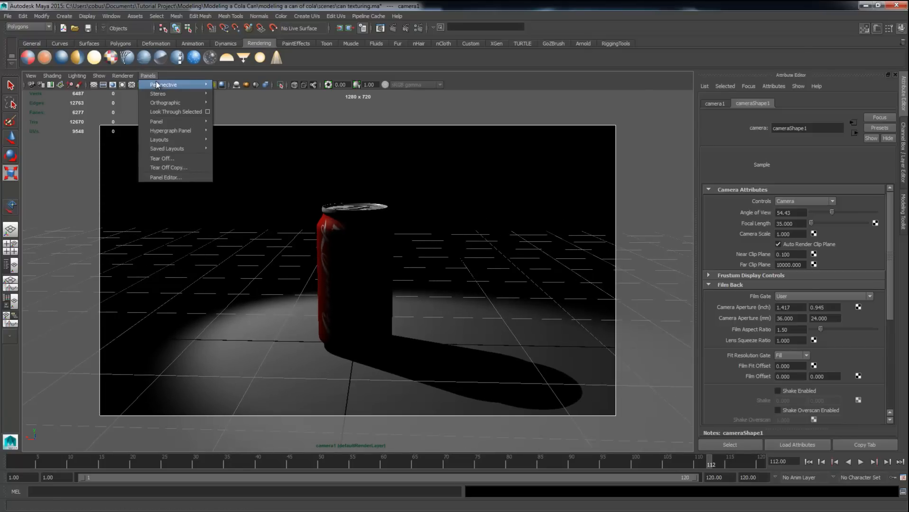
pyautogui.moveTo(162, 85)
pyautogui.click(230, 94)
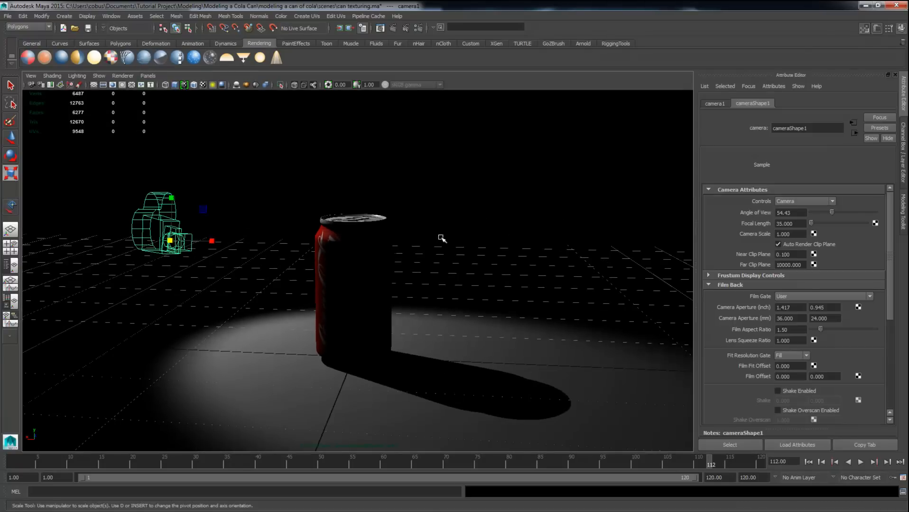
pyautogui.keyDown('alt'); pyautogui.moveTo(441, 238); pyautogui.dragTo(263, 211, button='right'); pyautogui.keyUp('alt')
pyautogui.keyDown('alt'); pyautogui.moveTo(264, 211); pyautogui.dragTo(239, 233); pyautogui.keyUp('alt')
pyautogui.moveTo(175, 322); pyautogui.dragTo(244, 319)
pyautogui.keyDown('alt'); pyautogui.moveTo(345, 229); pyautogui.dragTo(301, 219); pyautogui.keyUp('alt')
# Select the spot light and move its target point down to the centre of the can's base.
pyautogui.click(297, 110)
pyautogui.press('t')
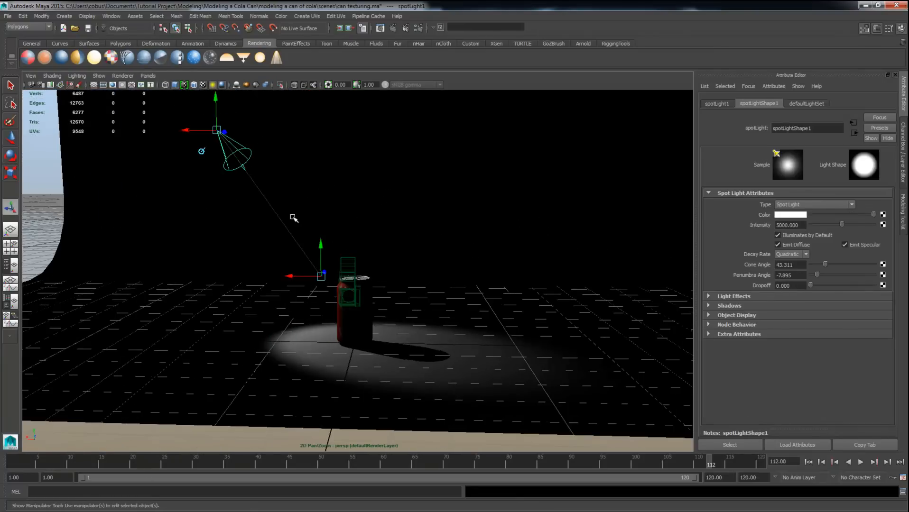
pyautogui.moveTo(321, 248); pyautogui.dragTo(316, 349)
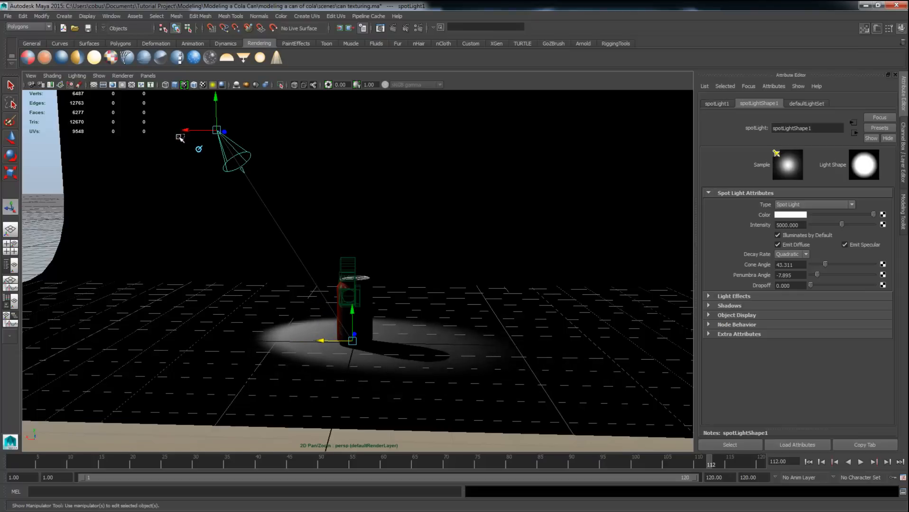
pyautogui.click(215, 170)
pyautogui.hotkey('ctrl', 'z')
# Set the display type of layer4, which holds the ground, to Reference so the ground cannot be selected in the viewport.
pyautogui.moveTo(606, 151); pyautogui.dragTo(591, 226)
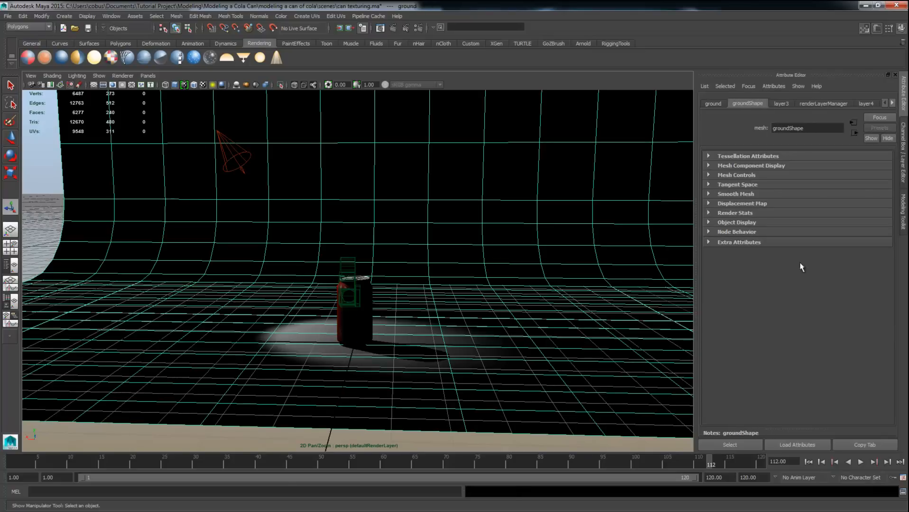
pyautogui.click(902, 173)
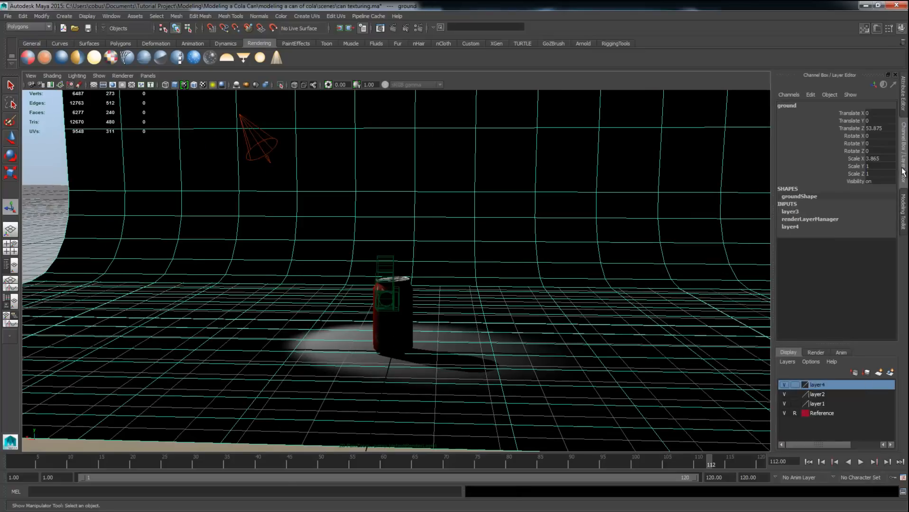
pyautogui.click(795, 385)
pyautogui.click(795, 385)
pyautogui.click(492, 245)
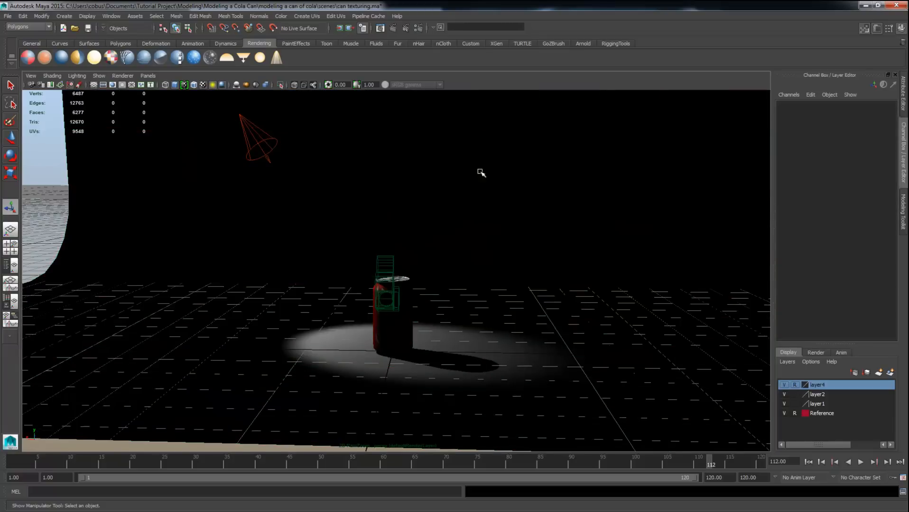
# Select the spot light and move it along Z to about -0.1.
pyautogui.click(264, 147)
pyautogui.keyDown('alt'); pyautogui.moveTo(494, 205); pyautogui.dragTo(475, 204); pyautogui.keyUp('alt')
pyautogui.press('e')
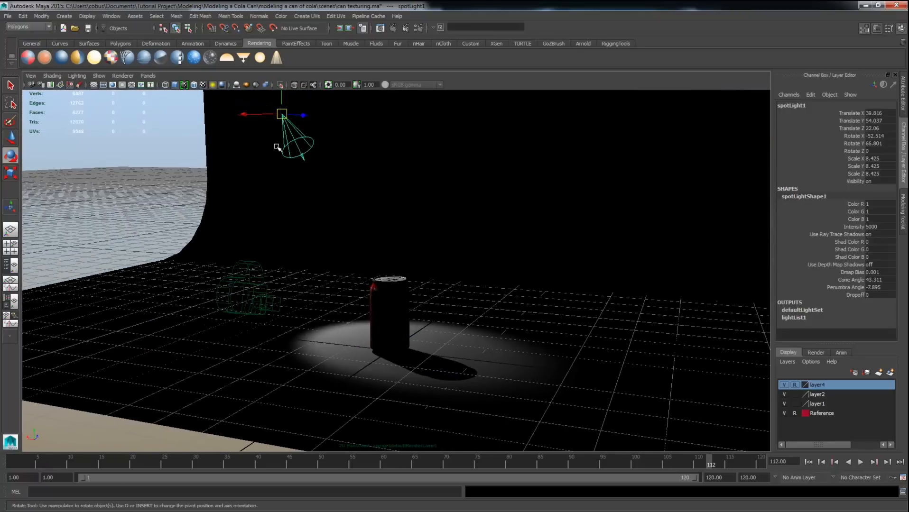
pyautogui.press('w')
pyautogui.moveTo(303, 114); pyautogui.dragTo(262, 113)
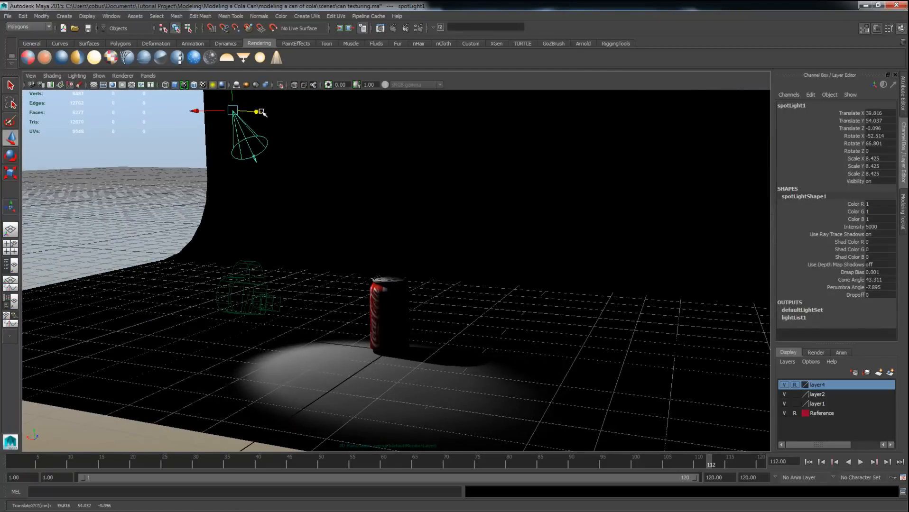
# Duplicate the spot light and move the copy's origin to the opposite side of the can, at about X -50, Z 40.
pyautogui.click(26, 16)
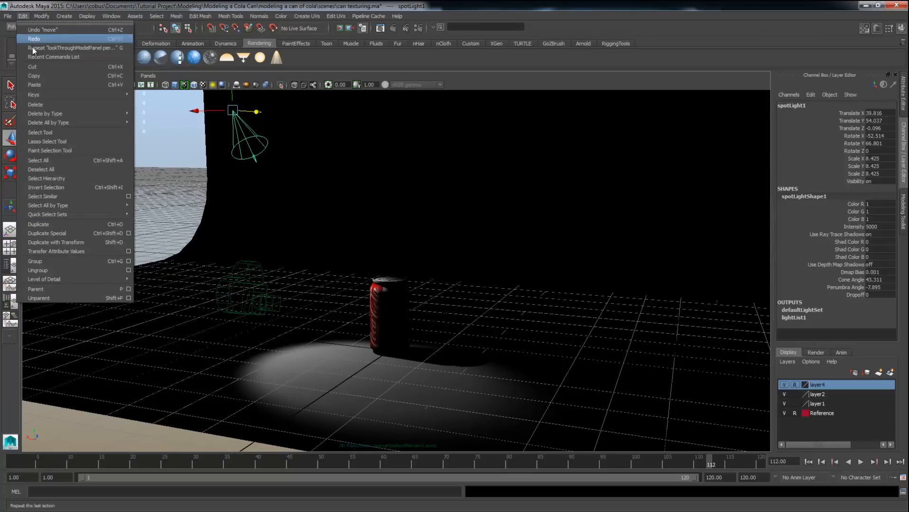
pyautogui.click(43, 224)
pyautogui.press('t')
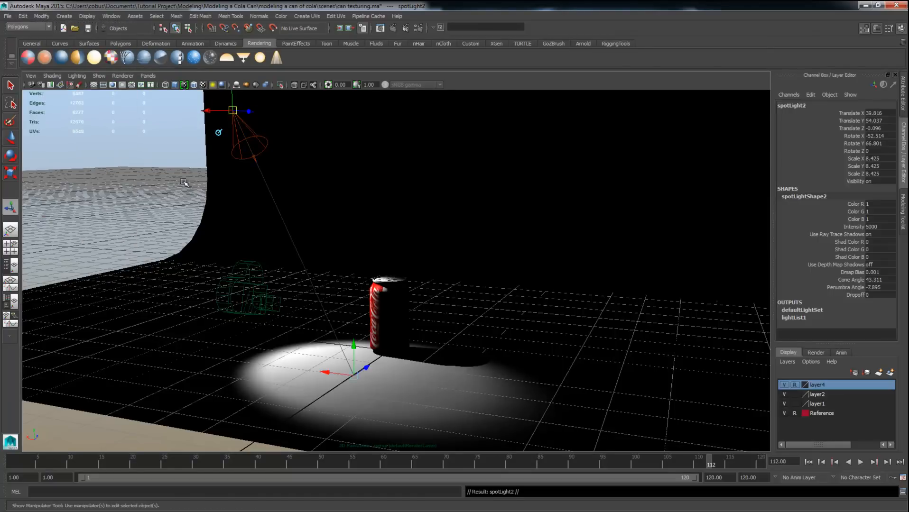
pyautogui.moveTo(205, 118); pyautogui.dragTo(583, 262)
pyautogui.keyDown('alt'); pyautogui.moveTo(677, 319); pyautogui.dragTo(530, 332); pyautogui.keyUp('alt')
pyautogui.moveTo(579, 275); pyautogui.dragTo(657, 168)
pyautogui.keyDown('alt'); pyautogui.moveTo(436, 319); pyautogui.dragTo(631, 202); pyautogui.keyUp('alt')
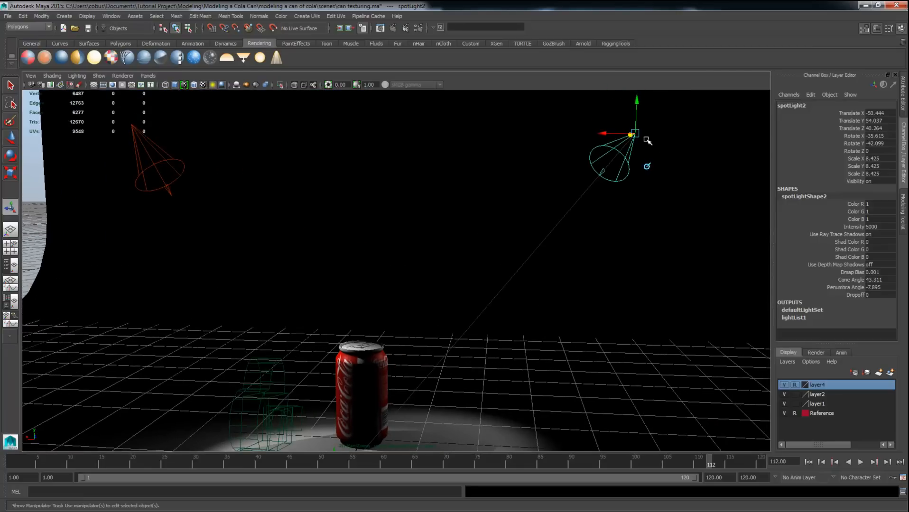
# Move the second spot light to about X -43, Z 29 and shift its target point to the can's base.
pyautogui.moveTo(604, 136); pyautogui.dragTo(598, 177)
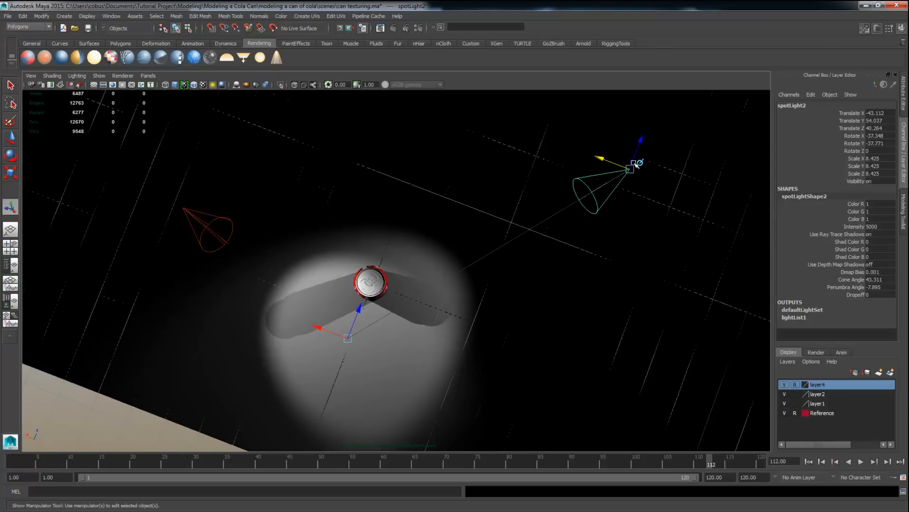
pyautogui.moveTo(641, 145); pyautogui.dragTo(580, 210)
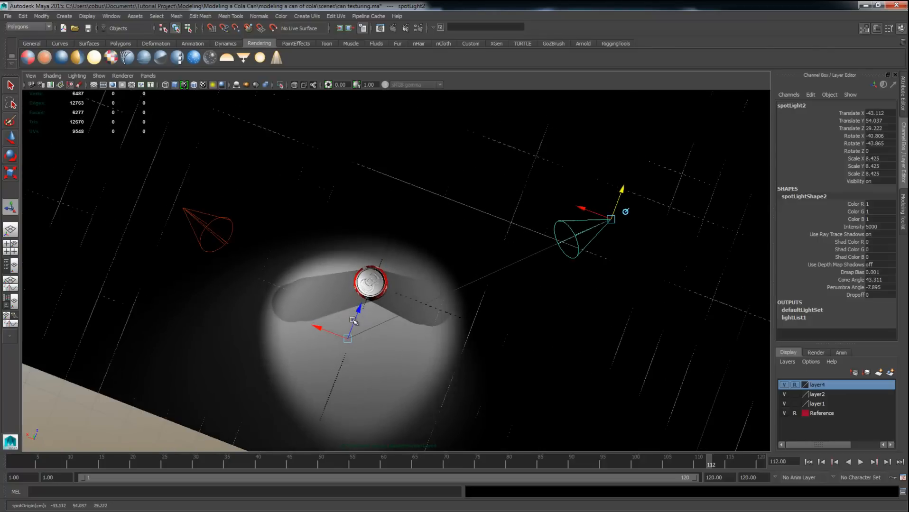
pyautogui.moveTo(359, 309); pyautogui.dragTo(409, 258)
pyautogui.keyDown('alt'); pyautogui.moveTo(346, 338); pyautogui.dragTo(456, 231); pyautogui.keyUp('alt')
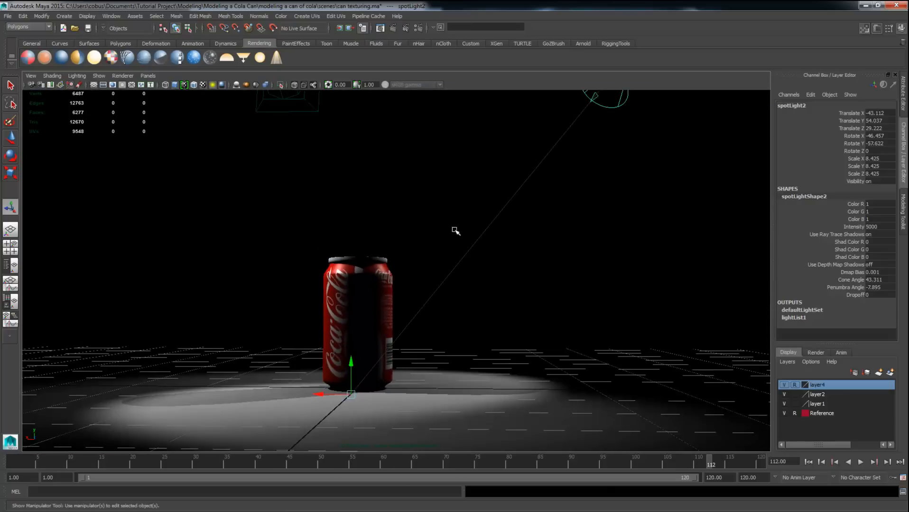
# Turn off the first spot light's default illumination and set the second spot light's intensity to 10000.
pyautogui.keyDown('alt'); pyautogui.moveTo(461, 221); pyautogui.dragTo(382, 246, button='right'); pyautogui.keyUp('alt')
pyautogui.click(211, 127)
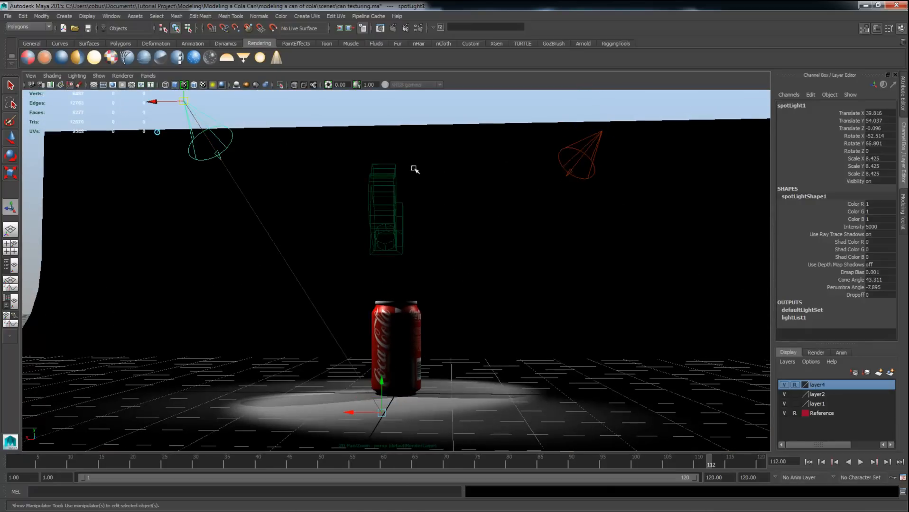
pyautogui.click(901, 95)
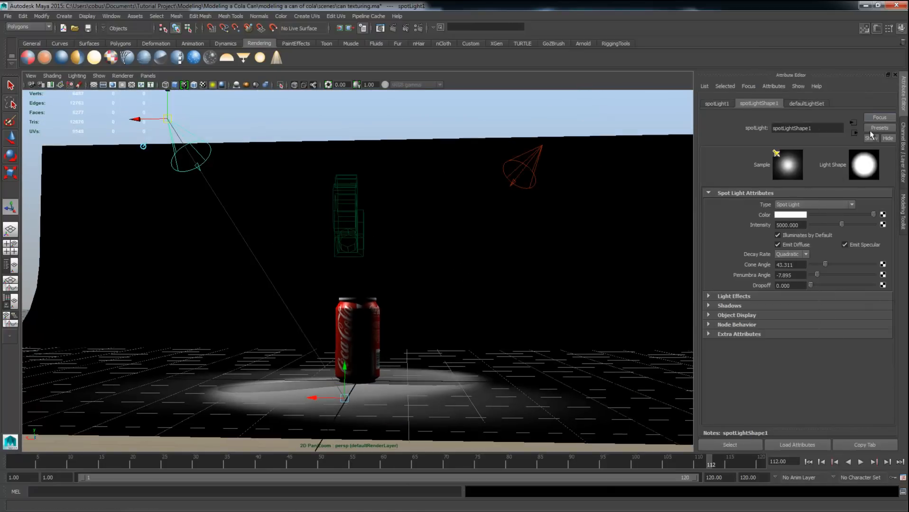
pyautogui.click(530, 168)
pyautogui.keyDown('alt'); pyautogui.moveTo(560, 170); pyautogui.dragTo(561, 254); pyautogui.keyUp('alt')
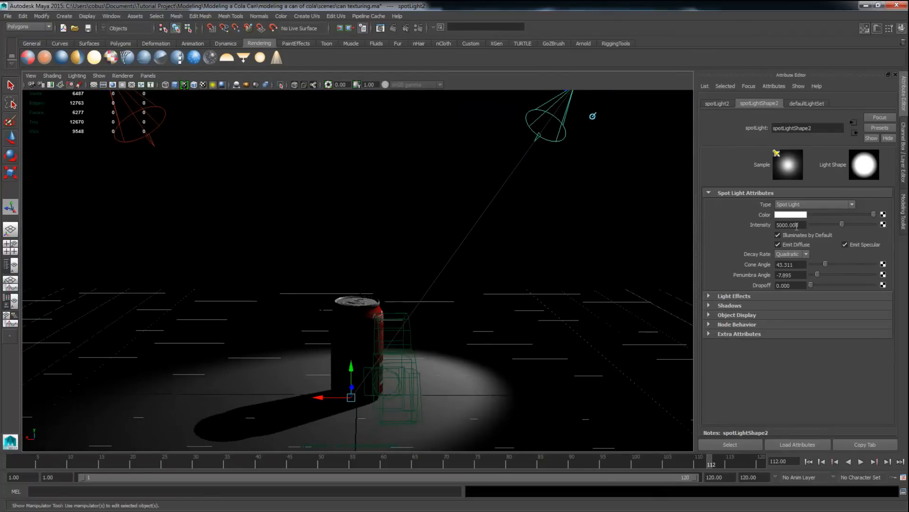
pyautogui.press('Right')
pyautogui.press('Right')
pyautogui.press('BackSpace')
pyautogui.write('10')
pyautogui.press('Return')
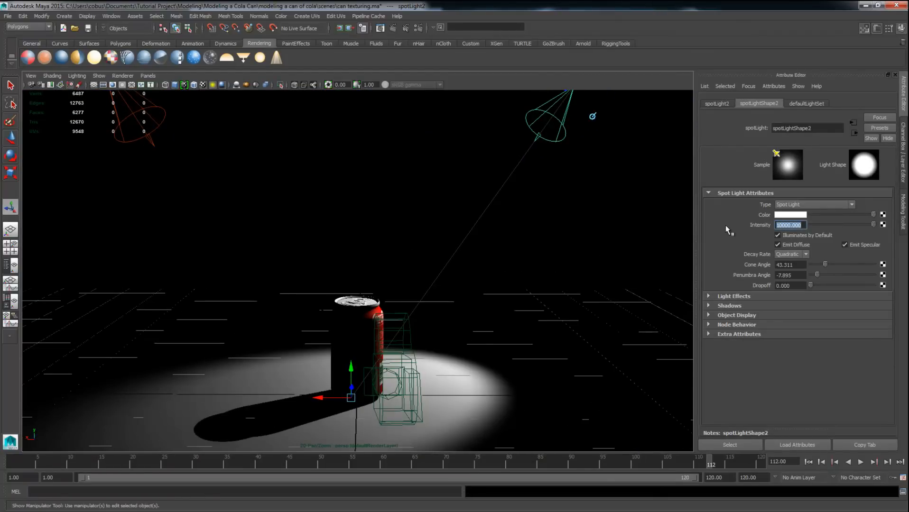
# Raise the second spot light's origin to about Y 71 and shift it along X to about -40.
pyautogui.keyDown('alt'); pyautogui.moveTo(627, 191); pyautogui.dragTo(607, 162, button='right'); pyautogui.keyUp('alt')
pyautogui.moveTo(525, 98); pyautogui.dragTo(558, 25)
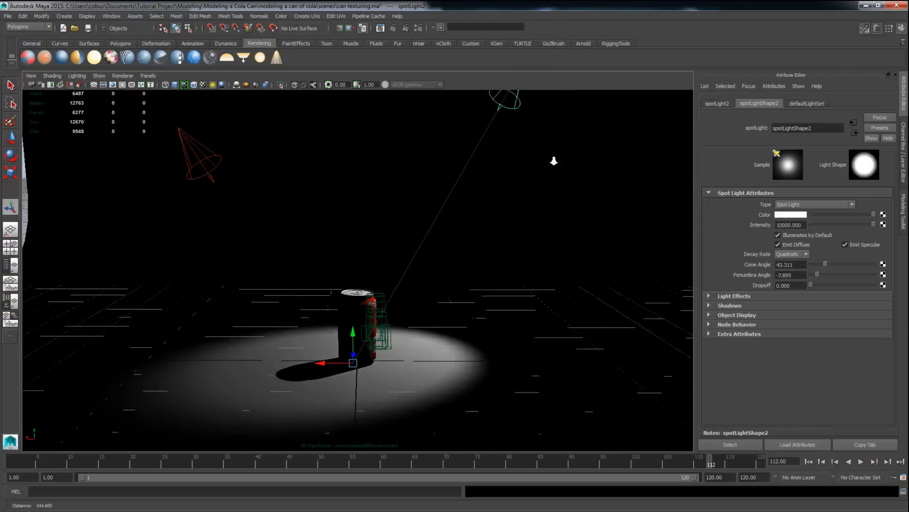
pyautogui.keyDown('alt'); pyautogui.moveTo(551, 160); pyautogui.dragTo(472, 164, button='right'); pyautogui.keyUp('alt')
pyautogui.moveTo(470, 131)
pyautogui.mouseDown()
pyautogui.moveTo(498, 135)
pyautogui.moveTo(462, 134)
pyautogui.mouseUp()
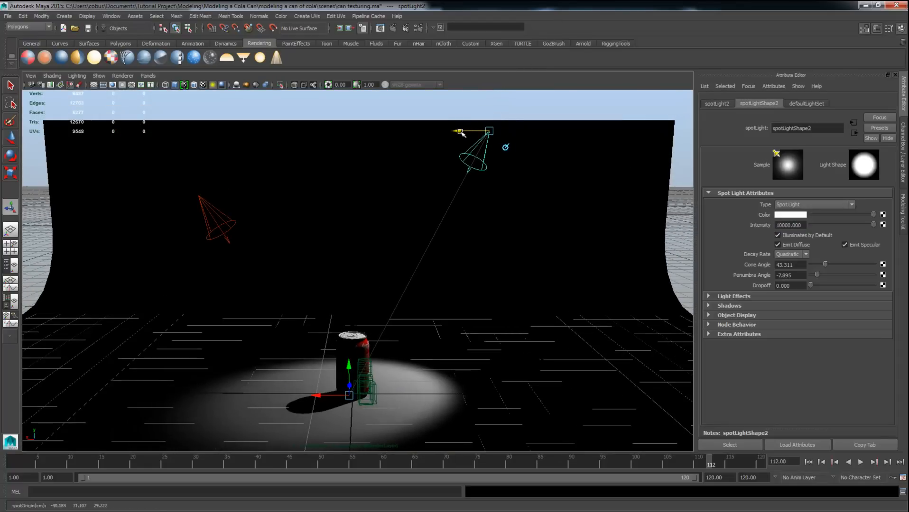
# Create an area light.
pyautogui.keyDown('alt'); pyautogui.moveTo(484, 178); pyautogui.dragTo(428, 217); pyautogui.keyUp('alt')
pyautogui.keyDown('alt'); pyautogui.moveTo(479, 199); pyautogui.dragTo(479, 204); pyautogui.keyUp('alt')
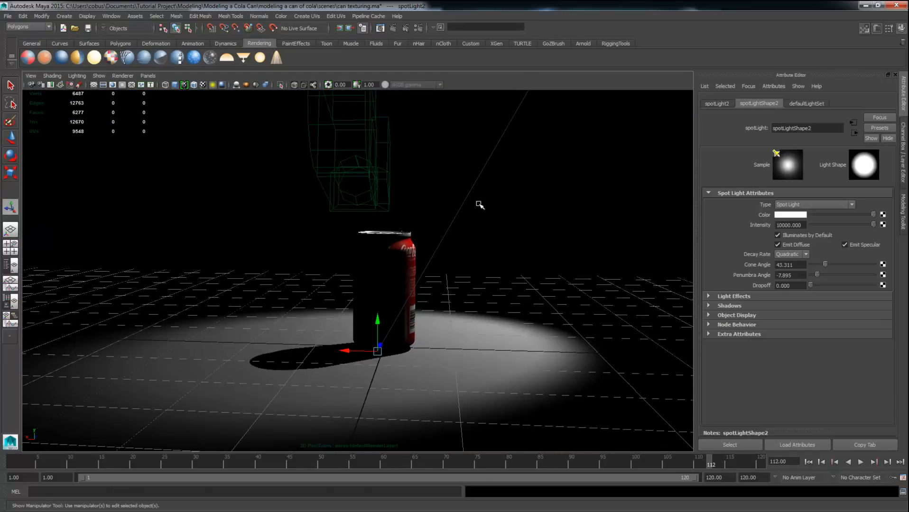
pyautogui.keyDown('alt'); pyautogui.moveTo(478, 203); pyautogui.dragTo(442, 246, button='middle'); pyautogui.keyUp('alt')
pyautogui.moveTo(538, 251)
pyautogui.keyDown('alt'); pyautogui.mouseDown(button='right')
pyautogui.moveTo(360, 243)
pyautogui.moveTo(533, 250)
pyautogui.mouseUp(button='right'); pyautogui.keyUp('alt')
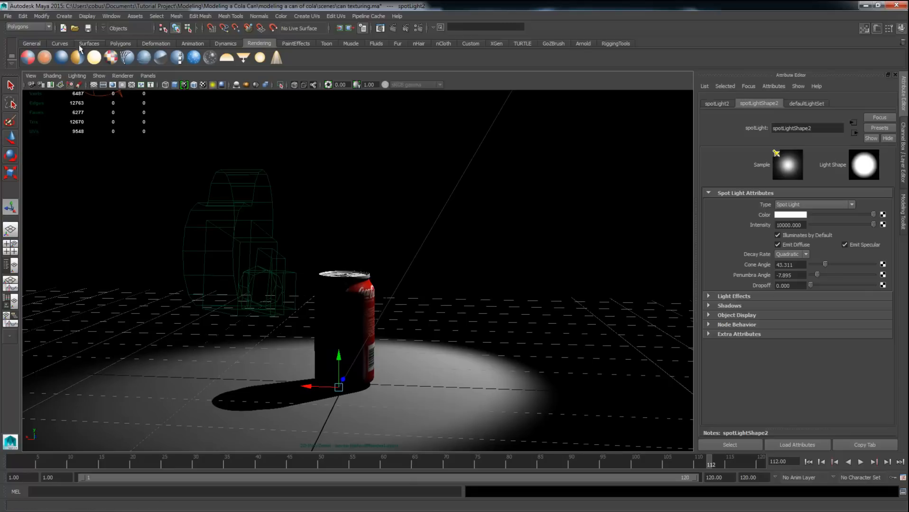
pyautogui.click(65, 16)
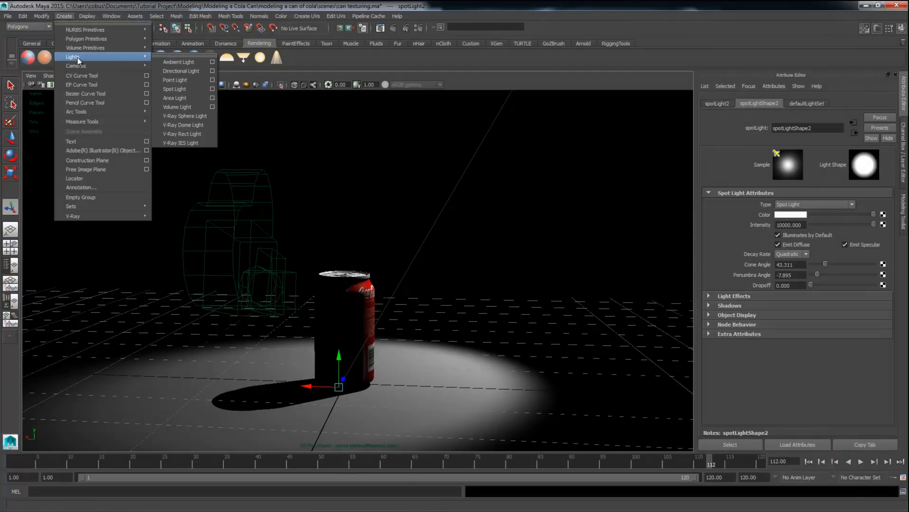
pyautogui.moveTo(118, 66)
pyautogui.moveTo(138, 56)
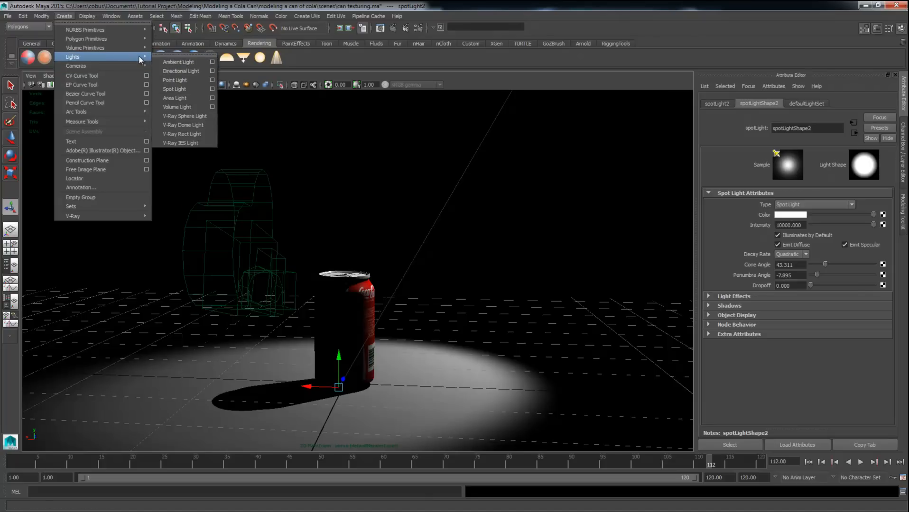
pyautogui.click(187, 99)
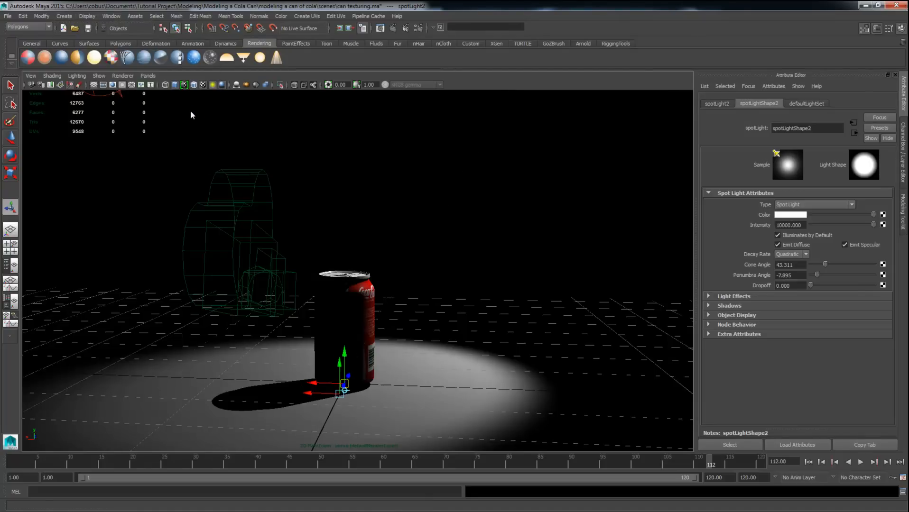
# Look through the area light and pull it back to a raised position in front of the can, facing it.
pyautogui.click(146, 76)
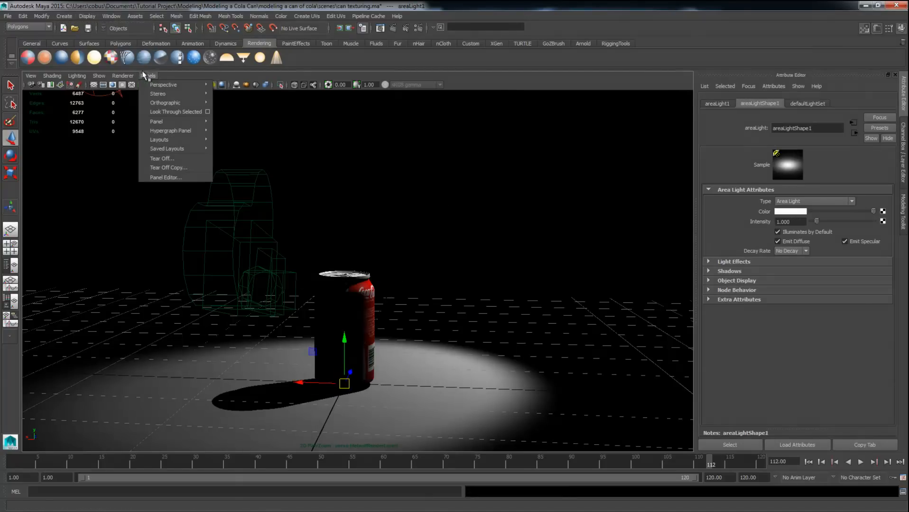
pyautogui.click(161, 112)
pyautogui.keyDown('alt'); pyautogui.moveTo(503, 315); pyautogui.dragTo(238, 291, button='right'); pyautogui.keyUp('alt')
pyautogui.keyDown('alt'); pyautogui.moveTo(238, 291); pyautogui.dragTo(349, 325); pyautogui.keyUp('alt')
pyautogui.keyDown('alt'); pyautogui.moveTo(463, 328); pyautogui.dragTo(304, 299, button='right'); pyautogui.keyUp('alt')
pyautogui.keyDown('alt'); pyautogui.moveTo(304, 299); pyautogui.dragTo(407, 316); pyautogui.keyUp('alt')
pyautogui.keyDown('alt'); pyautogui.moveTo(389, 322); pyautogui.dragTo(435, 319, button='right'); pyautogui.keyUp('alt')
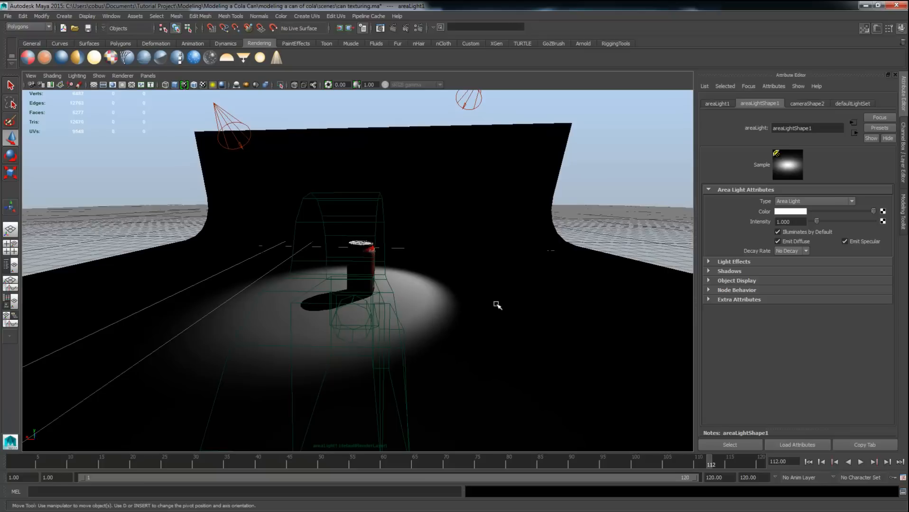
# Return the viewport to the persp camera and scale the area light up uniformly to several times its size.
pyautogui.press('space')
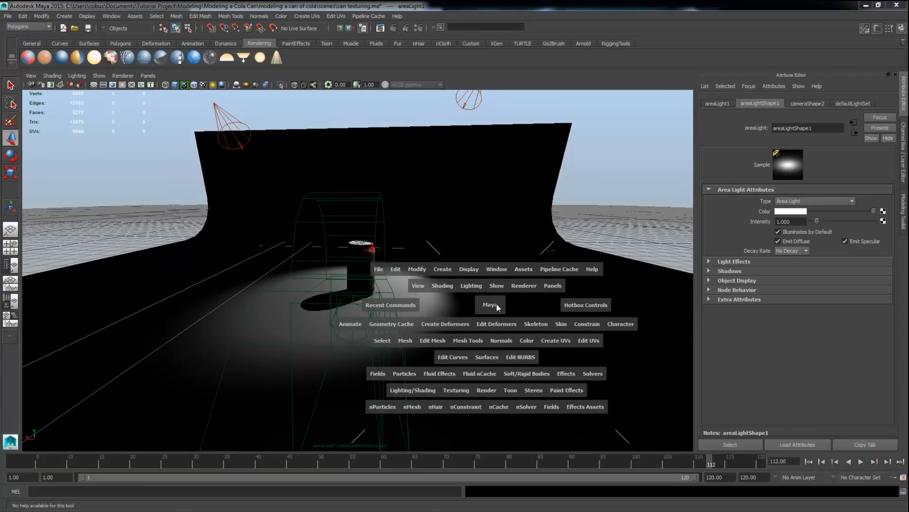
pyautogui.click(147, 75)
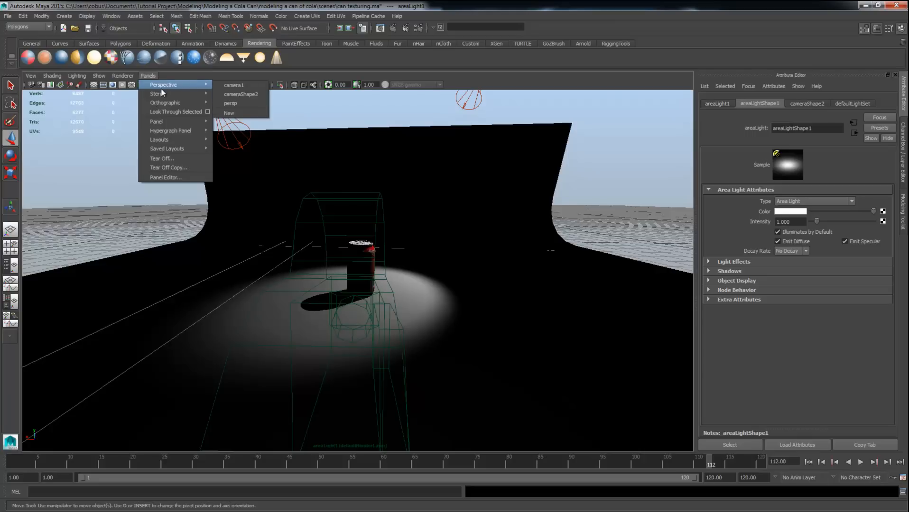
pyautogui.click(243, 104)
pyautogui.keyDown('alt'); pyautogui.moveTo(426, 288); pyautogui.dragTo(422, 252); pyautogui.keyUp('alt')
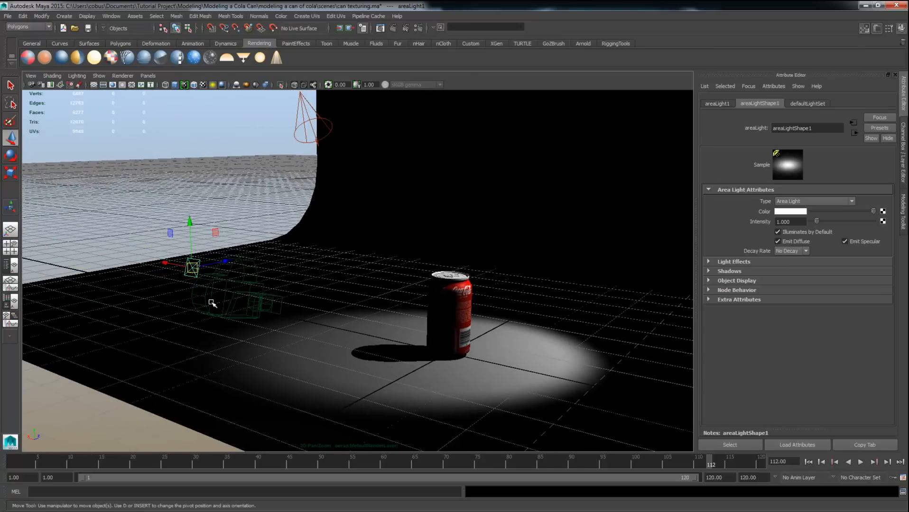
pyautogui.press('r')
pyautogui.moveTo(192, 268); pyautogui.dragTo(355, 197)
# Turn on Illuminates by Default for the first spot light.
pyautogui.click(308, 119)
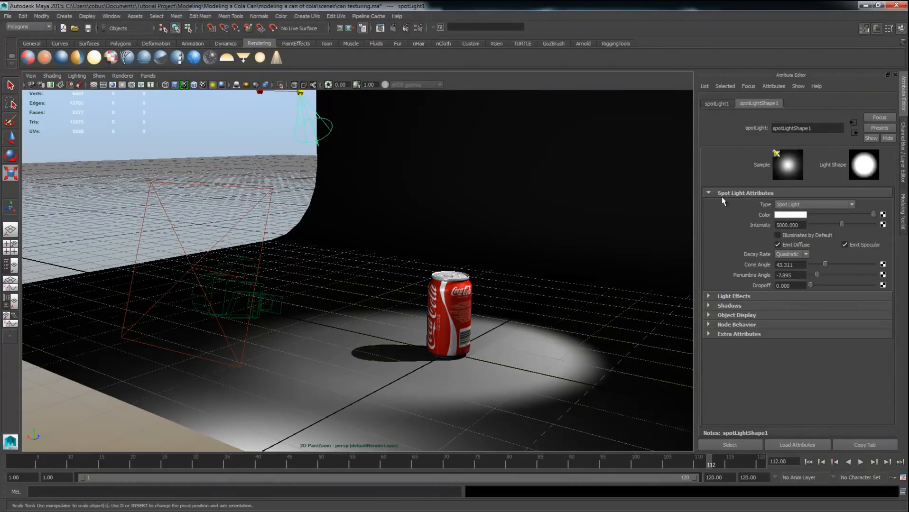
pyautogui.click(777, 235)
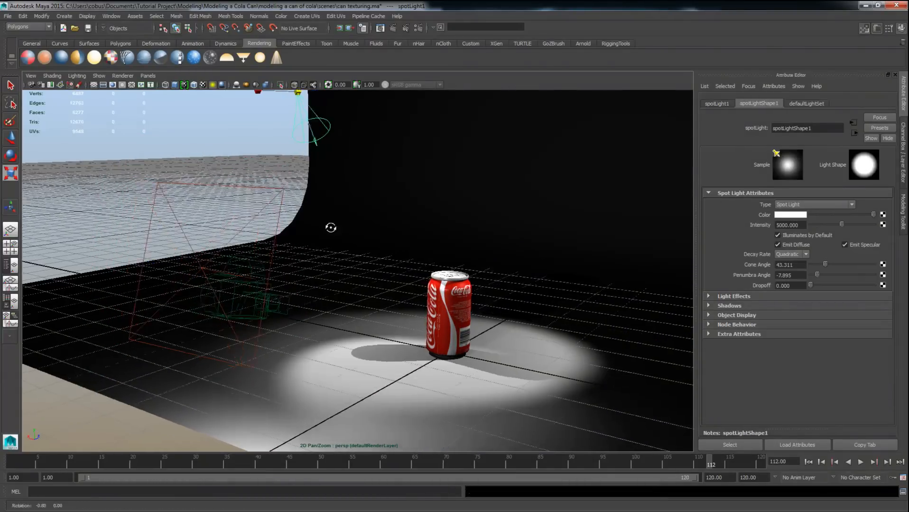
pyautogui.keyDown('alt'); pyautogui.moveTo(331, 229); pyautogui.dragTo(371, 229); pyautogui.keyUp('alt')
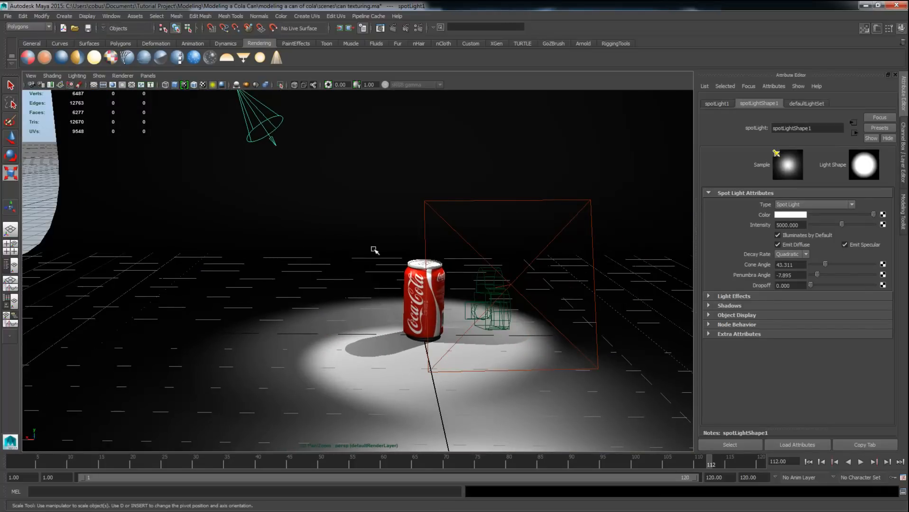
# Move the first spot light's target point back to the can's base so its pool of light surrounds the can.
pyautogui.press('t')
pyautogui.keyDown('alt'); pyautogui.moveTo(397, 360); pyautogui.dragTo(400, 392); pyautogui.keyUp('alt')
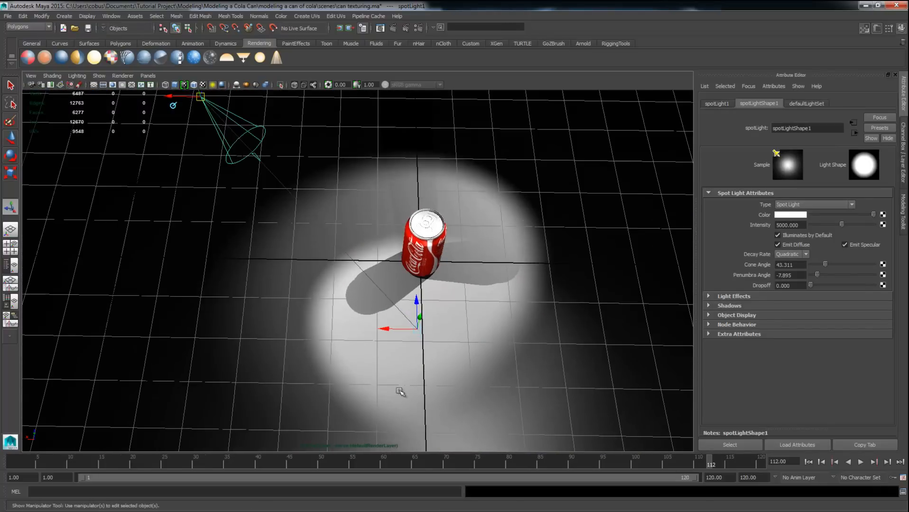
pyautogui.moveTo(419, 314); pyautogui.dragTo(433, 232)
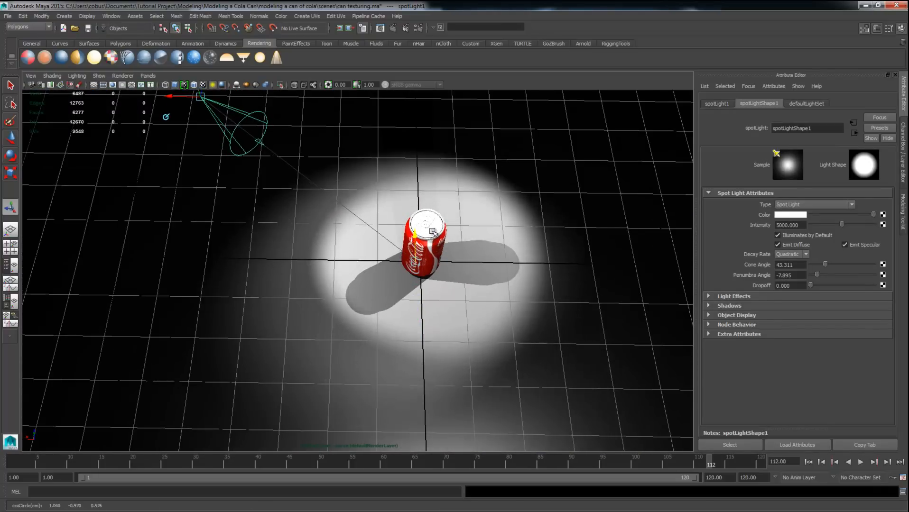
pyautogui.moveTo(385, 260); pyautogui.dragTo(424, 274)
# Set the first spot light's colour to a pale warm orange.
pyautogui.click(791, 215)
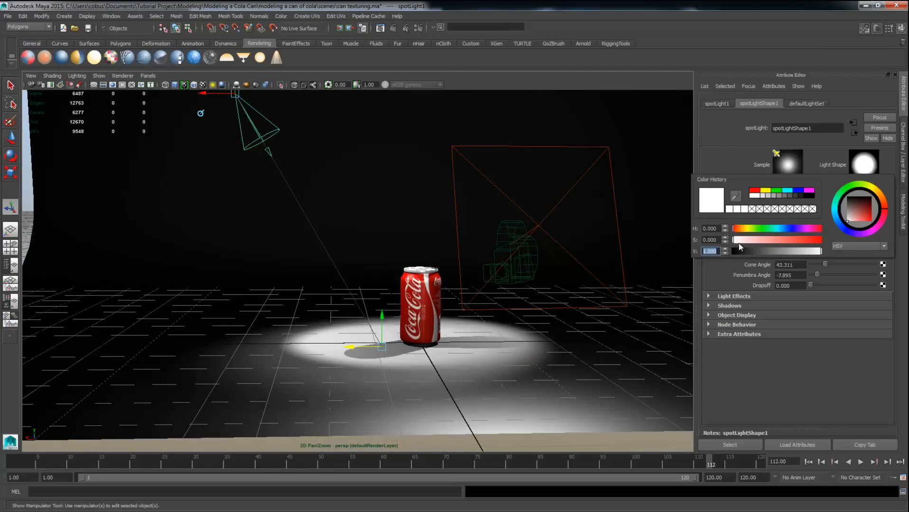
pyautogui.moveTo(734, 230); pyautogui.dragTo(758, 241)
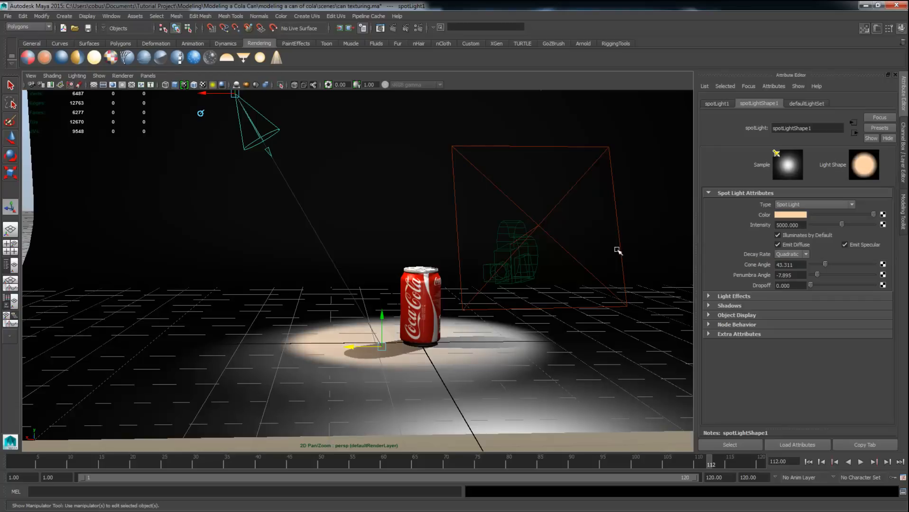
# Set the second spot light's colour to a pale light blue.
pyautogui.keyDown('alt'); pyautogui.moveTo(638, 199); pyautogui.dragTo(520, 159, button='right'); pyautogui.keyUp('alt')
pyautogui.click(508, 119)
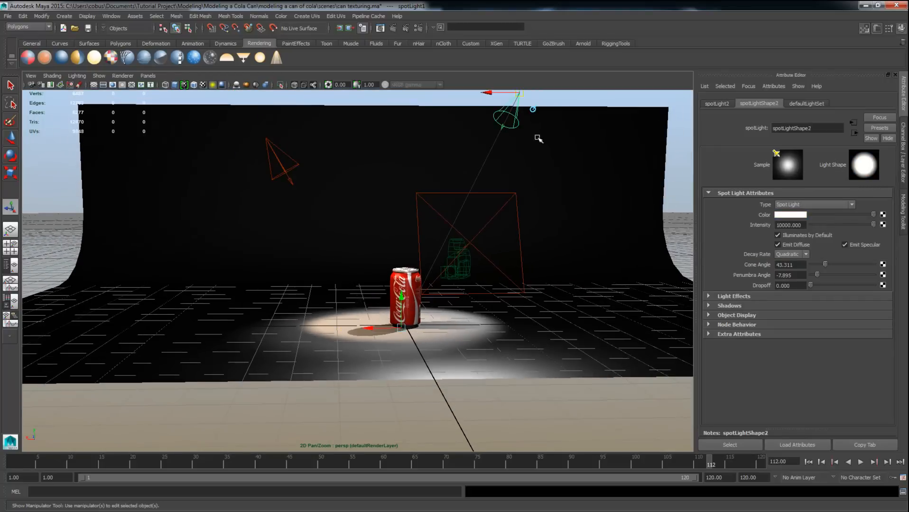
pyautogui.click(787, 215)
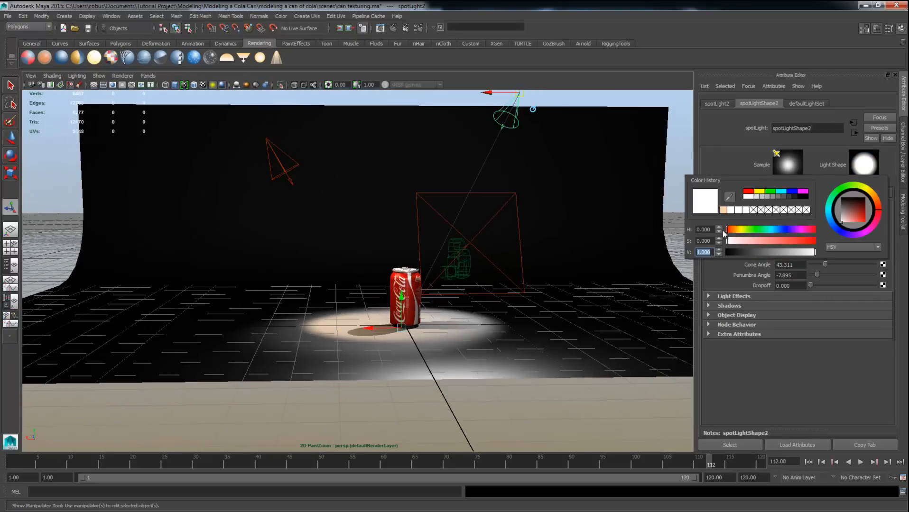
pyautogui.moveTo(724, 233); pyautogui.dragTo(773, 230)
pyautogui.click(755, 242)
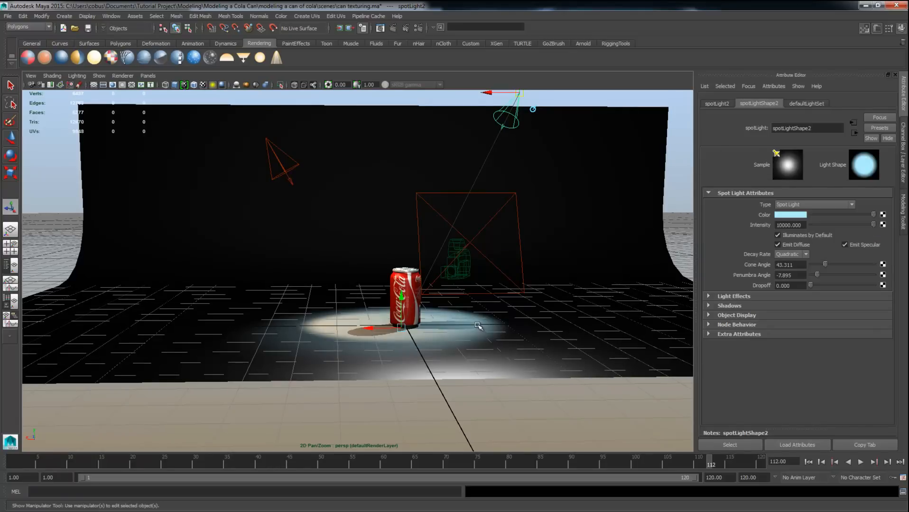
# Set the second spot light's raytrace shadow Light Radius to 5 and Shadow Rays to 12.
pyautogui.scroll(4, 481, 304)
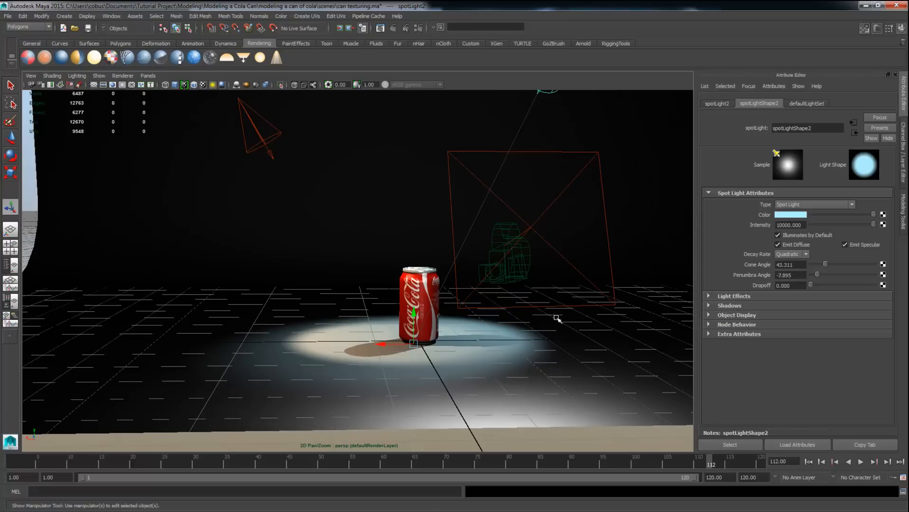
pyautogui.keyDown('alt'); pyautogui.moveTo(555, 316); pyautogui.dragTo(652, 308, button='right'); pyautogui.keyUp('alt')
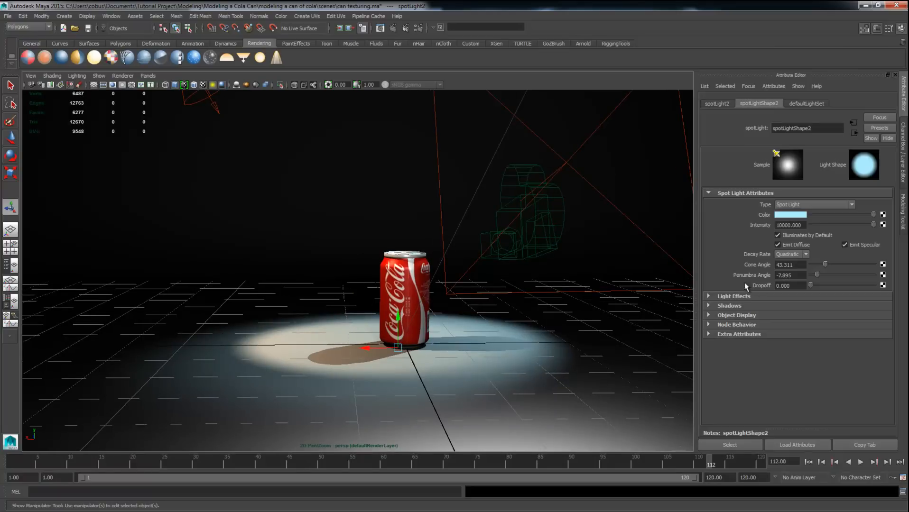
pyautogui.click(720, 305)
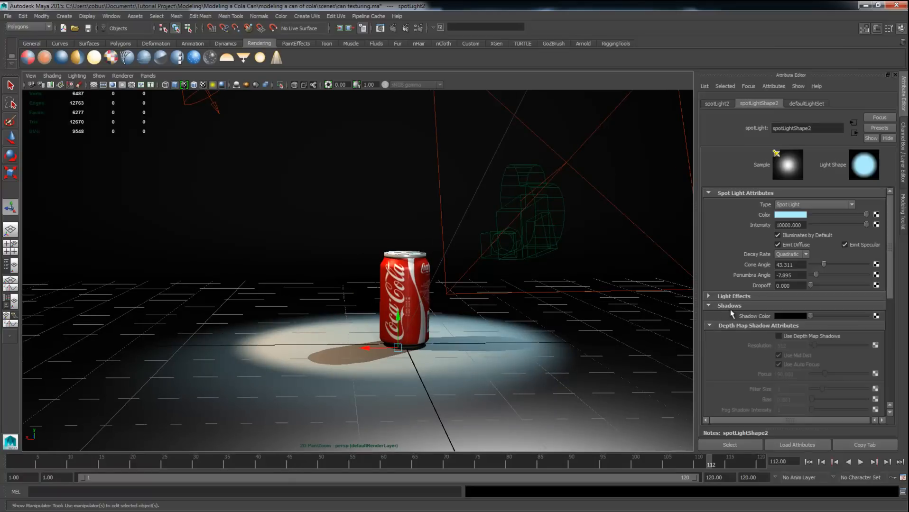
pyautogui.scroll(-5, 835, 320)
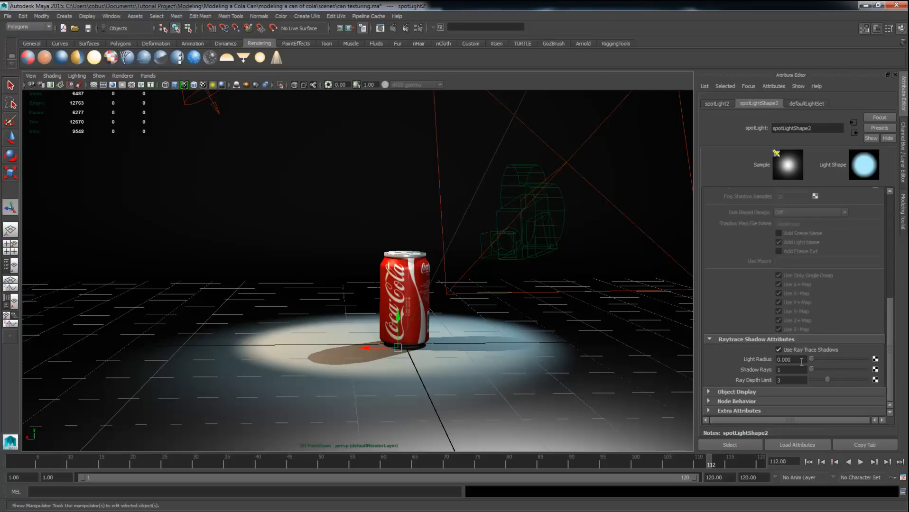
pyautogui.click(801, 360)
pyautogui.write('5')
pyautogui.press('Return')
pyautogui.click(790, 370)
pyautogui.write('12')
pyautogui.press('Return')
# Look through camera1 in the viewport and select the can.
pyautogui.keyDown('alt'); pyautogui.moveTo(564, 322); pyautogui.dragTo(385, 319); pyautogui.keyUp('alt')
pyautogui.keyDown('alt'); pyautogui.moveTo(384, 318); pyautogui.dragTo(513, 342, button='right'); pyautogui.keyUp('alt')
pyautogui.click(148, 76)
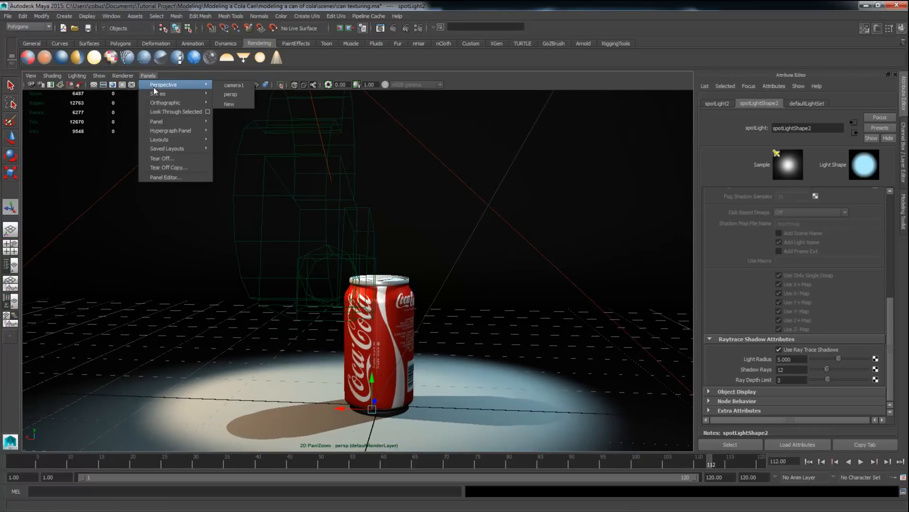
pyautogui.moveTo(199, 85)
pyautogui.click(227, 87)
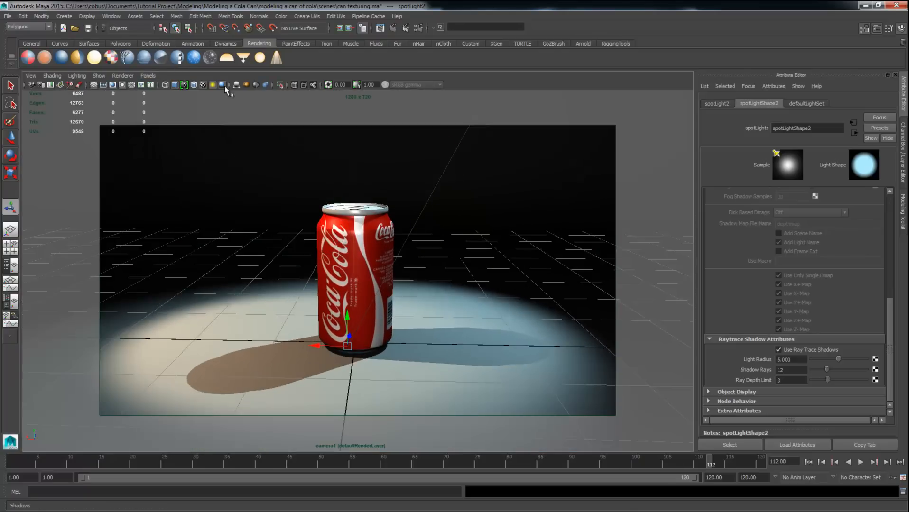
pyautogui.click(355, 232)
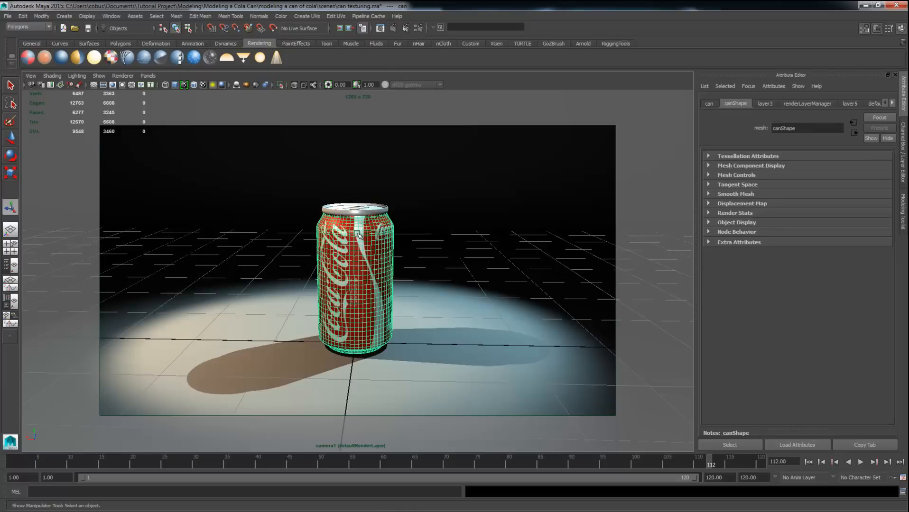
# Set the renderer to Maya Software and render the camera1 frame in the Render View.
pyautogui.click(393, 28)
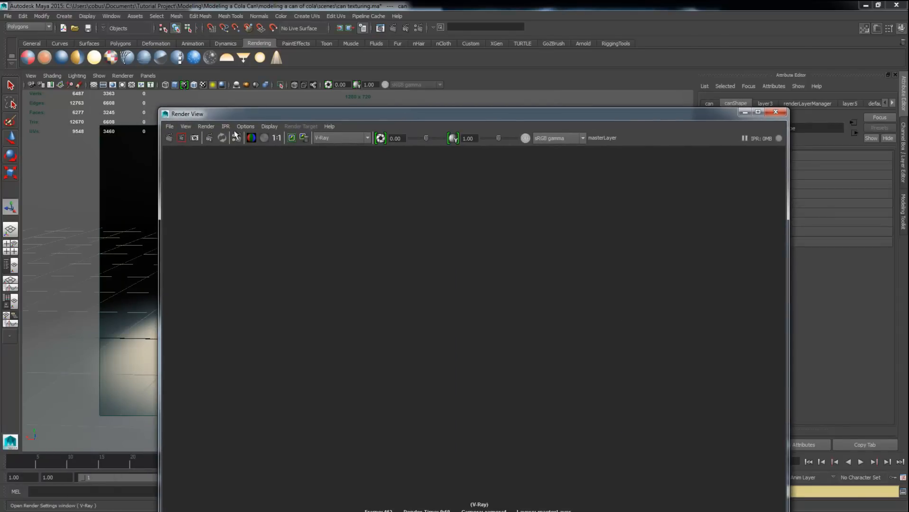
pyautogui.click(331, 138)
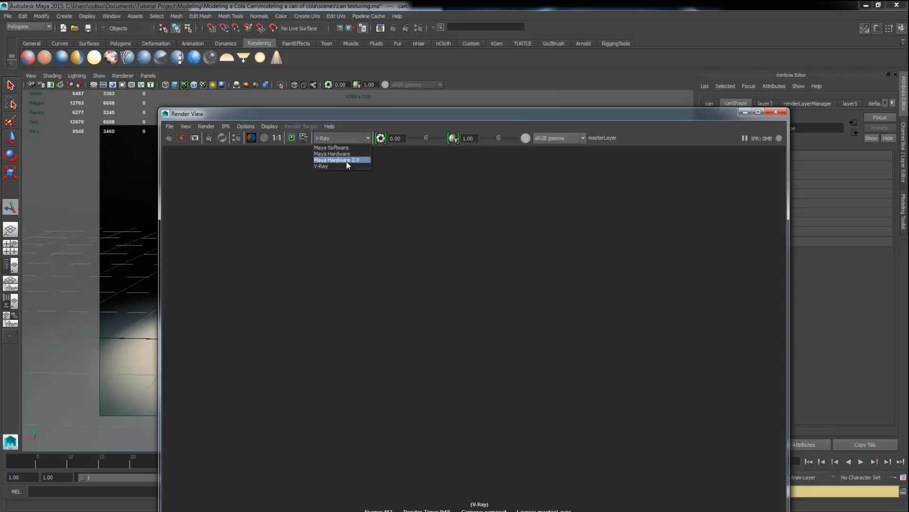
pyautogui.click(331, 148)
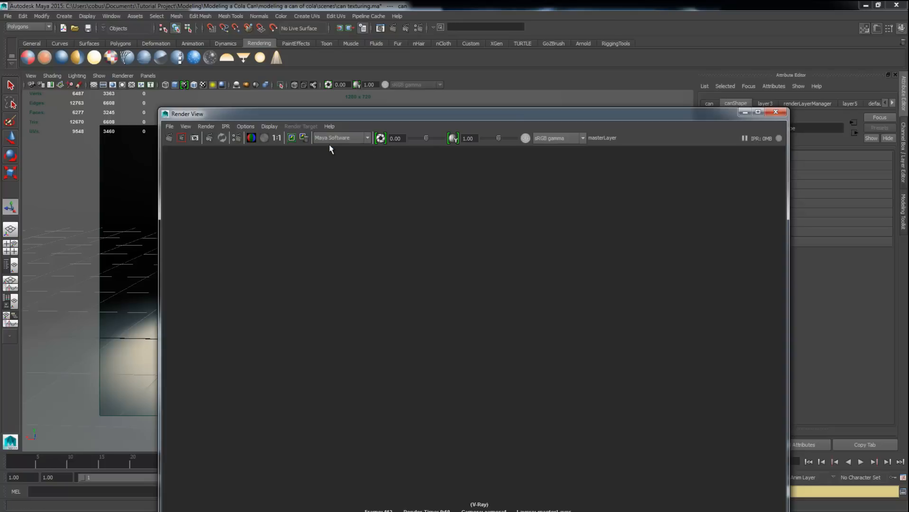
pyautogui.click(169, 139)
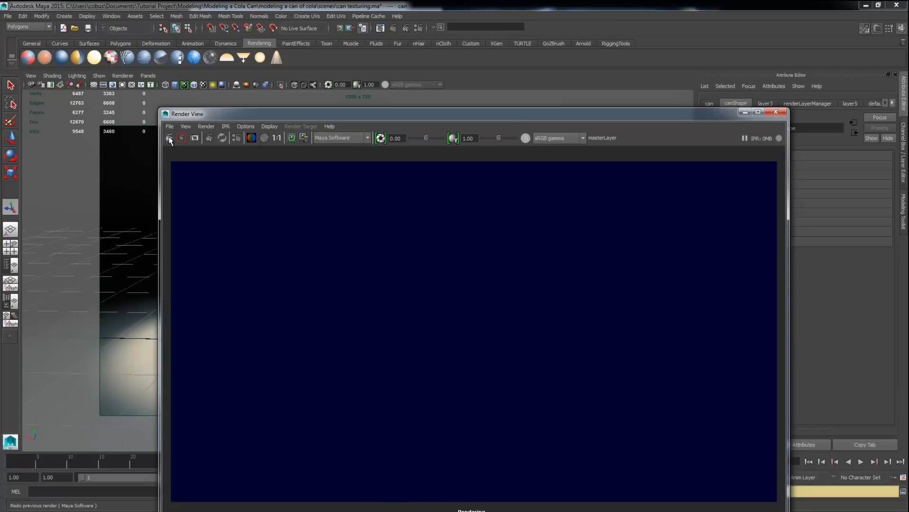
pyautogui.moveTo(474, 113); pyautogui.dragTo(467, 15)
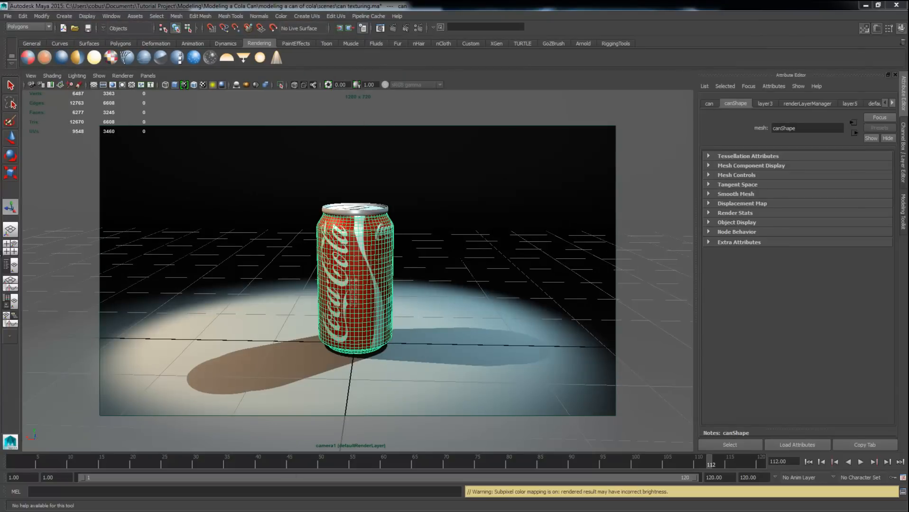
# Show the Outliner beside the persp view and turn on Use Depth Map Shadows for both spot lights and the area light.
pyautogui.click(10, 266)
pyautogui.click(63, 145)
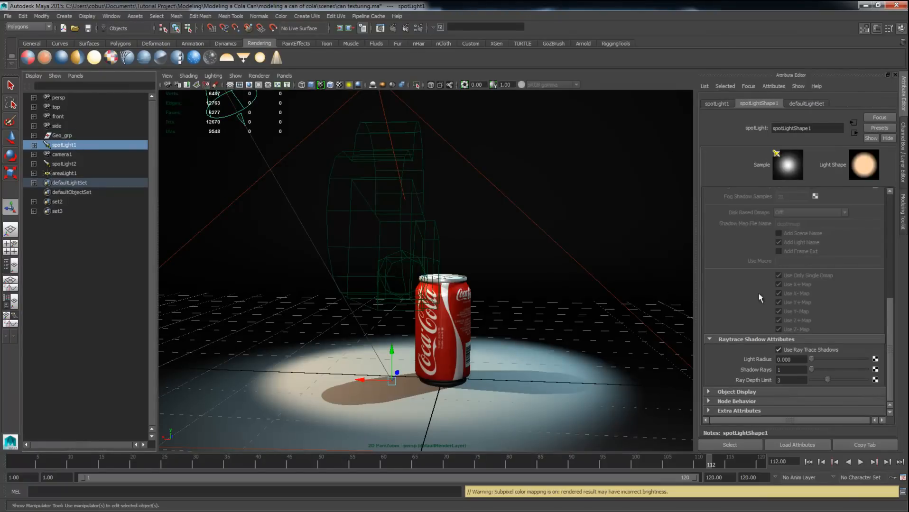
pyautogui.scroll(5, 768, 294)
pyautogui.click(71, 165)
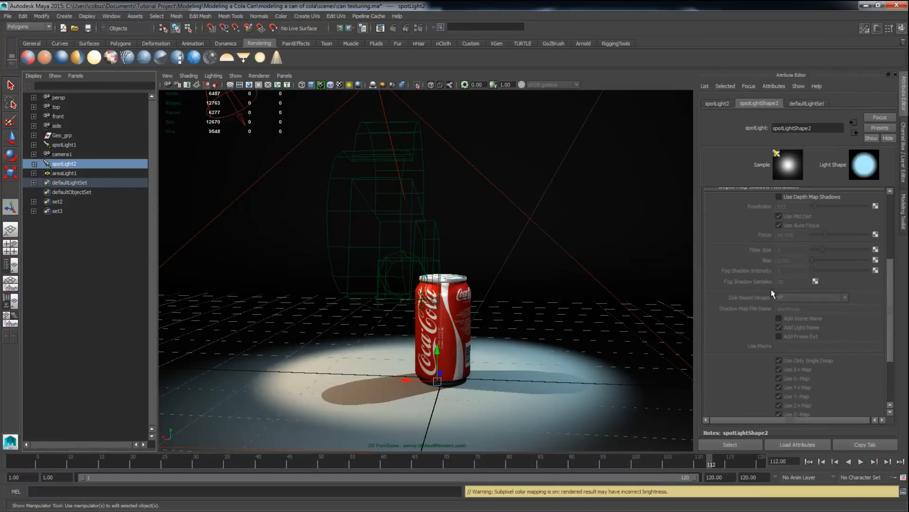
pyautogui.scroll(-5, 771, 294)
pyautogui.scroll(11, 793, 348)
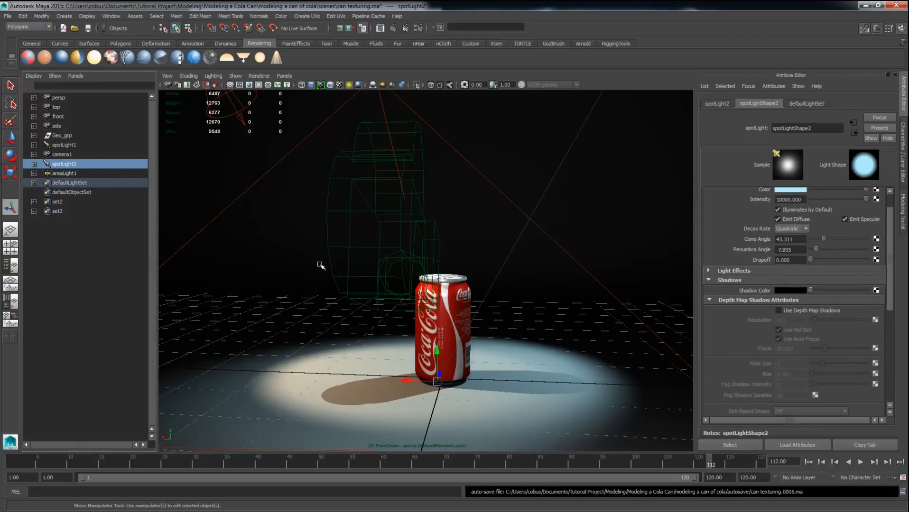
pyautogui.click(786, 309)
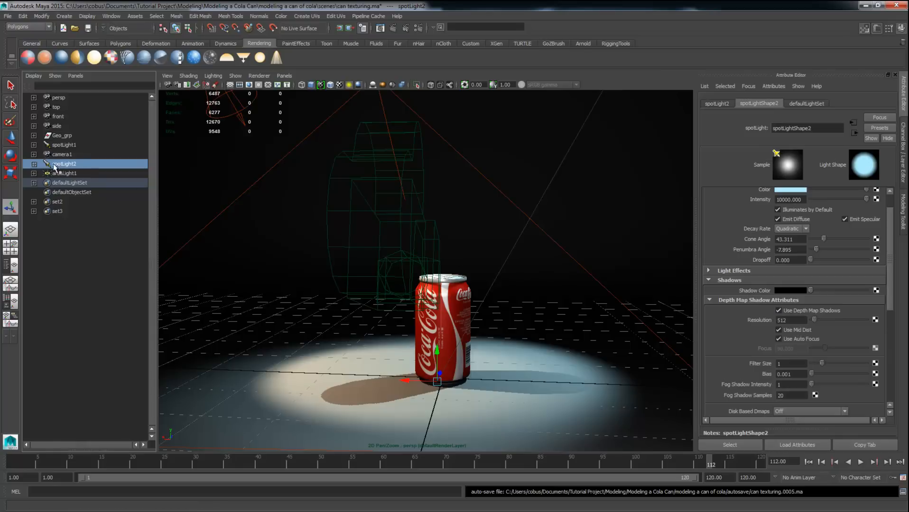
pyautogui.click(60, 173)
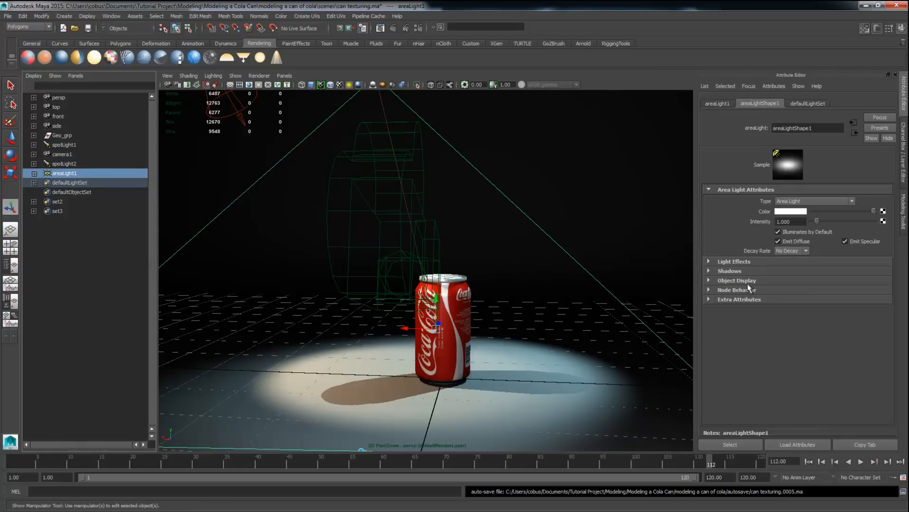
pyautogui.click(718, 270)
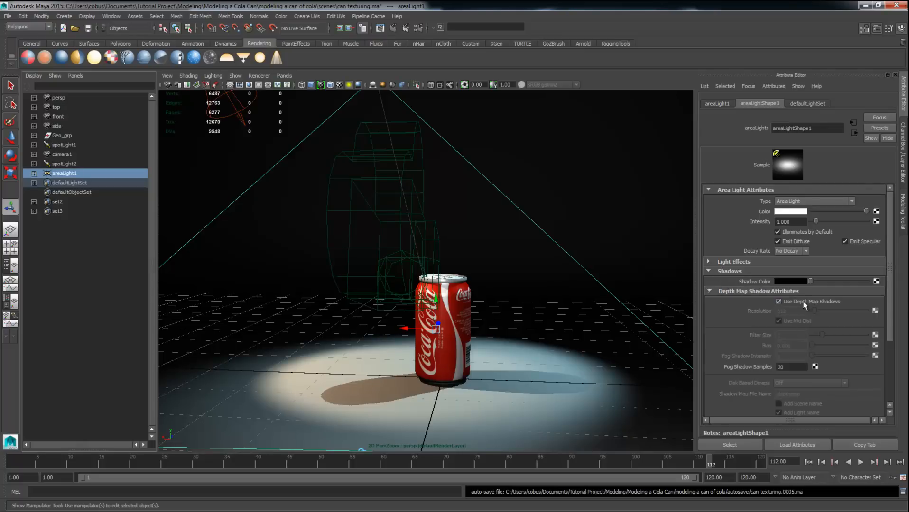
pyautogui.click(64, 145)
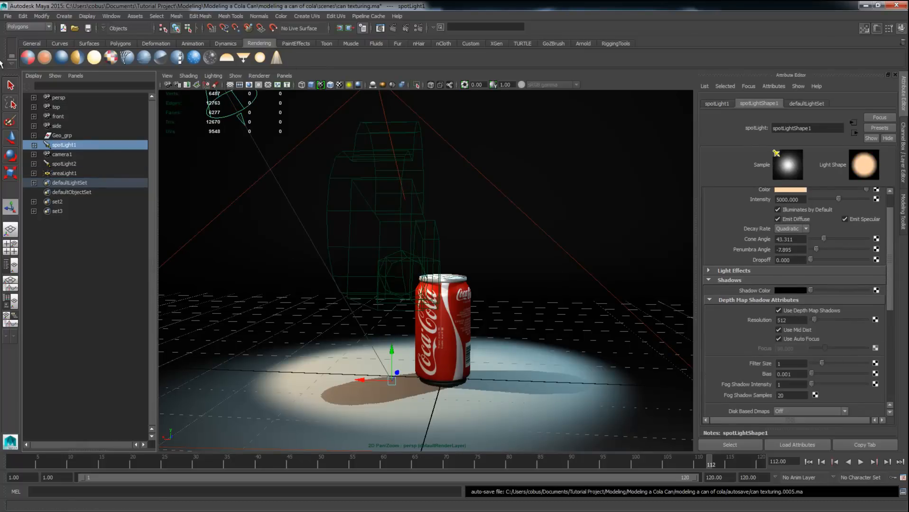
# Render the camera1 frame again and examine the edges of the can's shadow up close.
pyautogui.moveTo(0, 89); pyautogui.dragTo(746, 83)
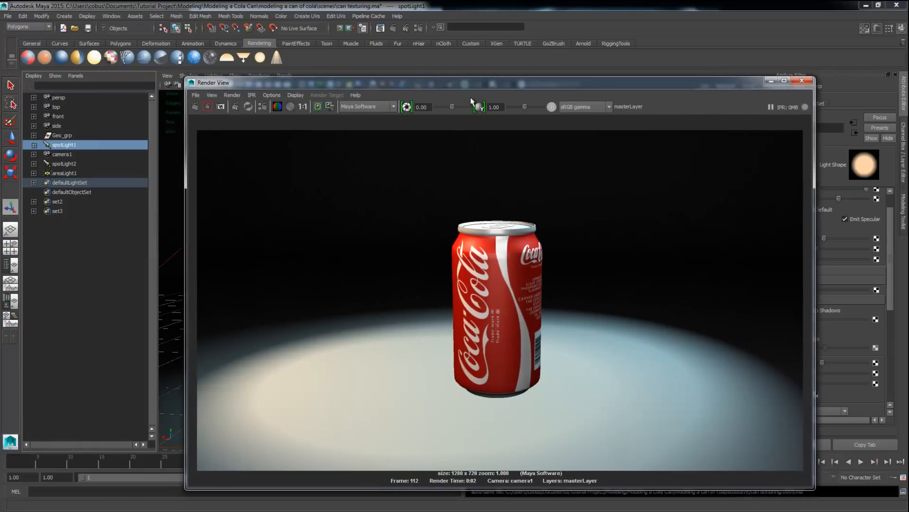
pyautogui.click(247, 106)
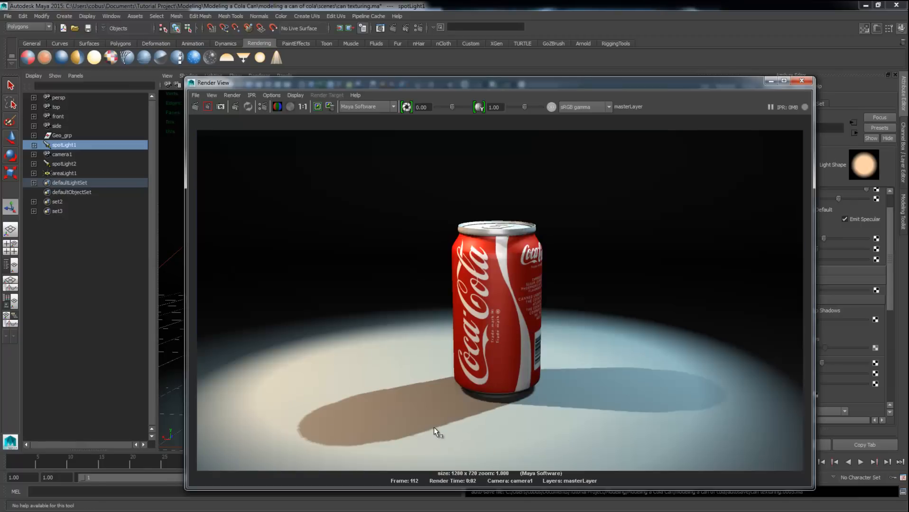
pyautogui.moveTo(610, 88); pyautogui.dragTo(562, 42)
pyautogui.scroll(5, 311, 384)
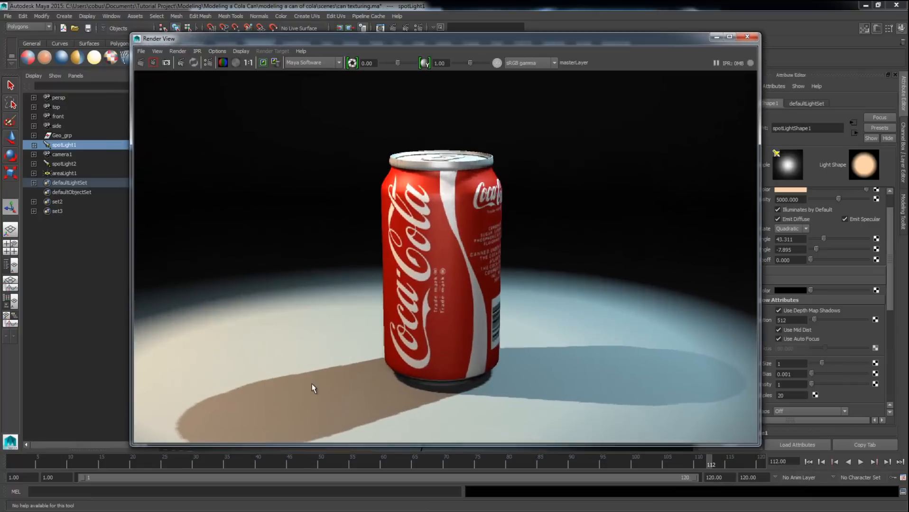
pyautogui.keyDown('alt'); pyautogui.moveTo(368, 376); pyautogui.dragTo(482, 259, button='middle'); pyautogui.keyUp('alt')
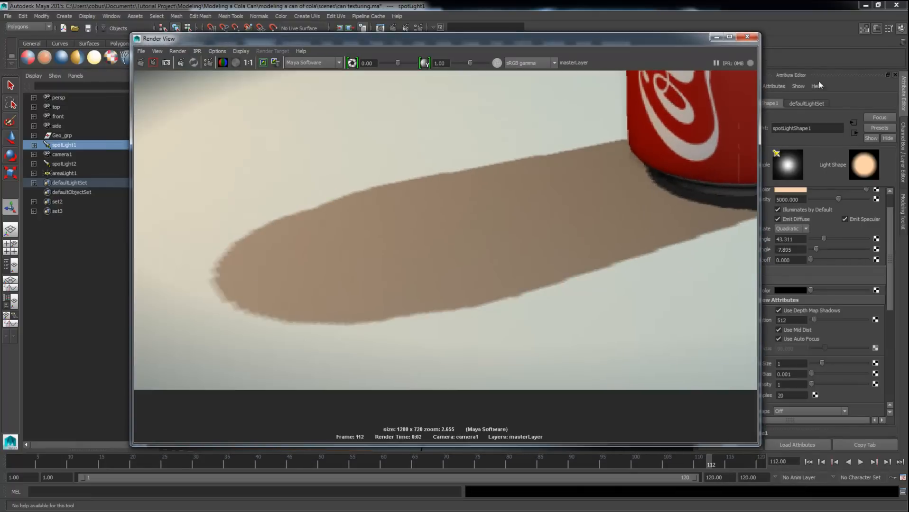
# Set the depth map shadow Resolution of both spot lights to 2048.
pyautogui.click(716, 37)
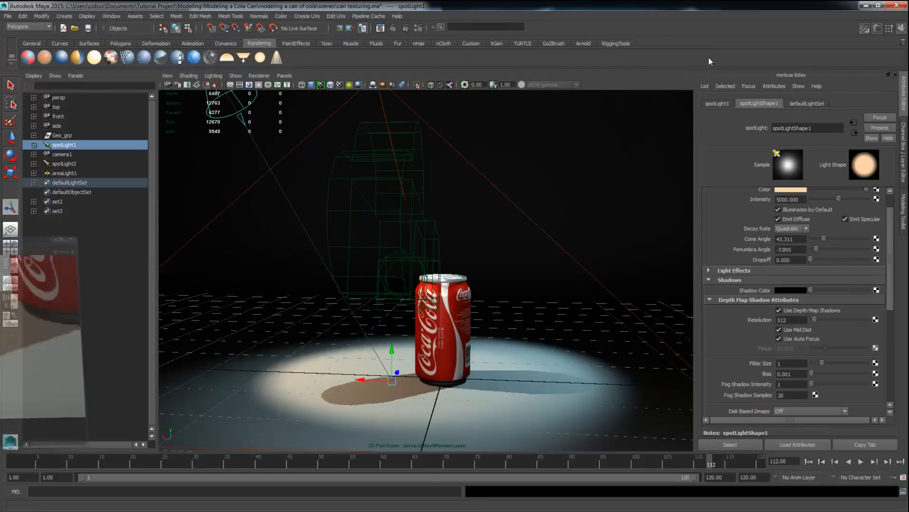
pyautogui.doubleClick(791, 319)
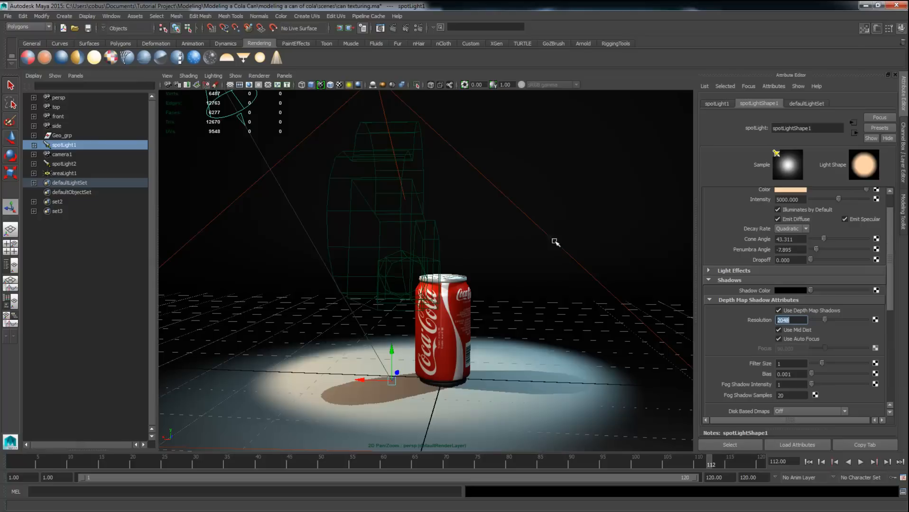
pyautogui.scroll(-3, 570, 244)
pyautogui.click(573, 138)
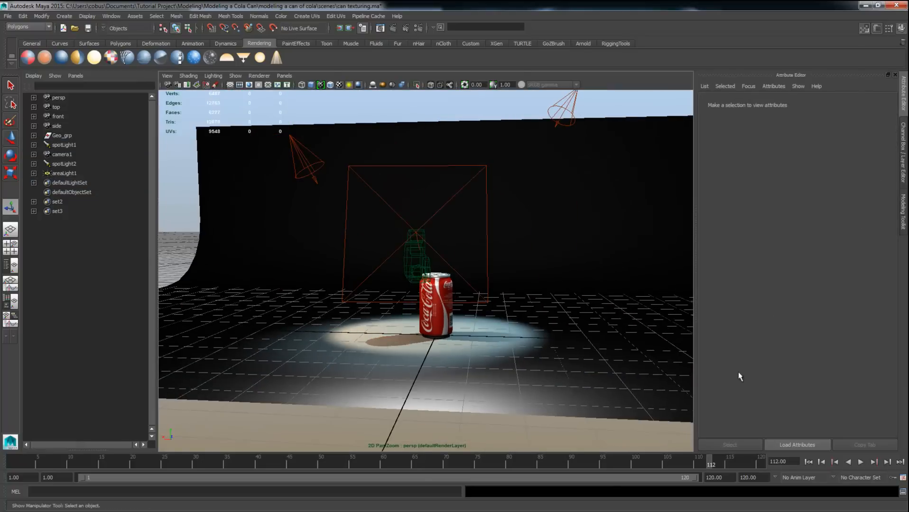
pyautogui.click(575, 100)
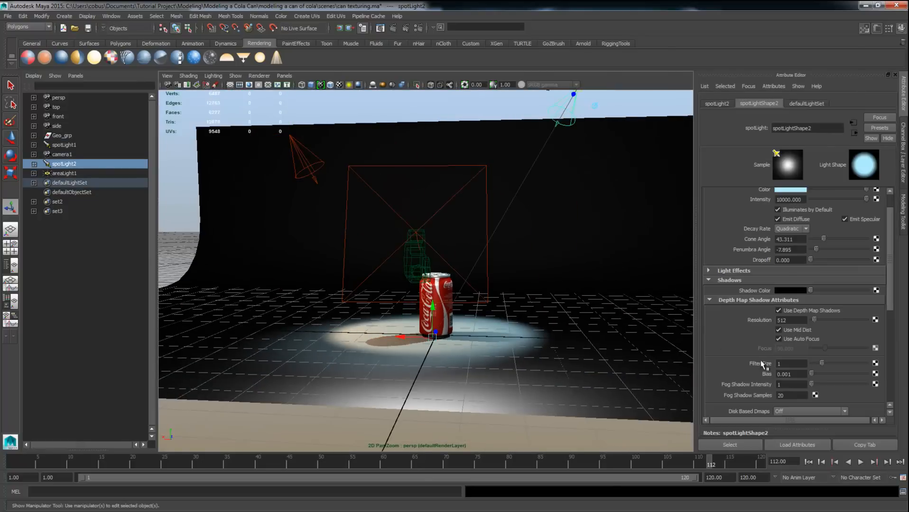
pyautogui.doubleClick(790, 320)
pyautogui.write('2048')
pyautogui.press('Return')
# Look through camera1 again and re-render the can with the sharper shadows.
pyautogui.keyDown('alt'); pyautogui.moveTo(384, 315); pyautogui.dragTo(531, 336, button='right'); pyautogui.keyUp('alt')
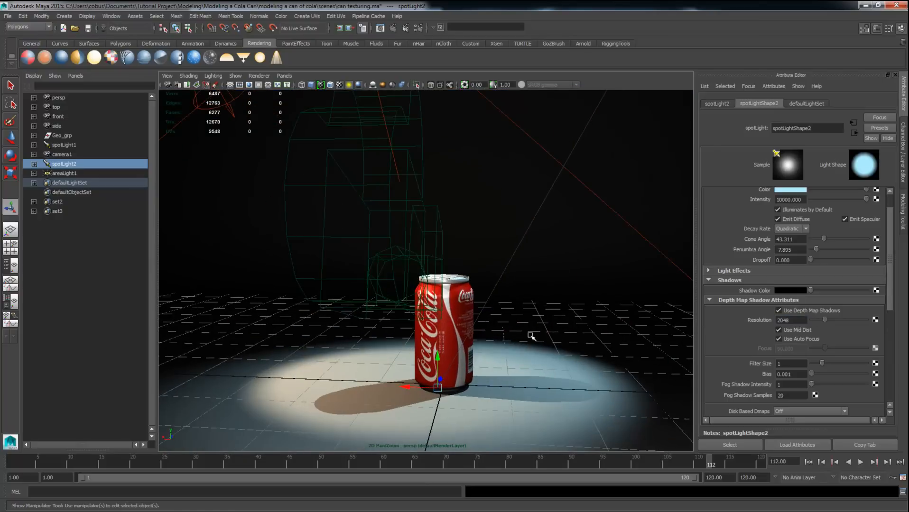
pyautogui.click(284, 76)
pyautogui.click(366, 86)
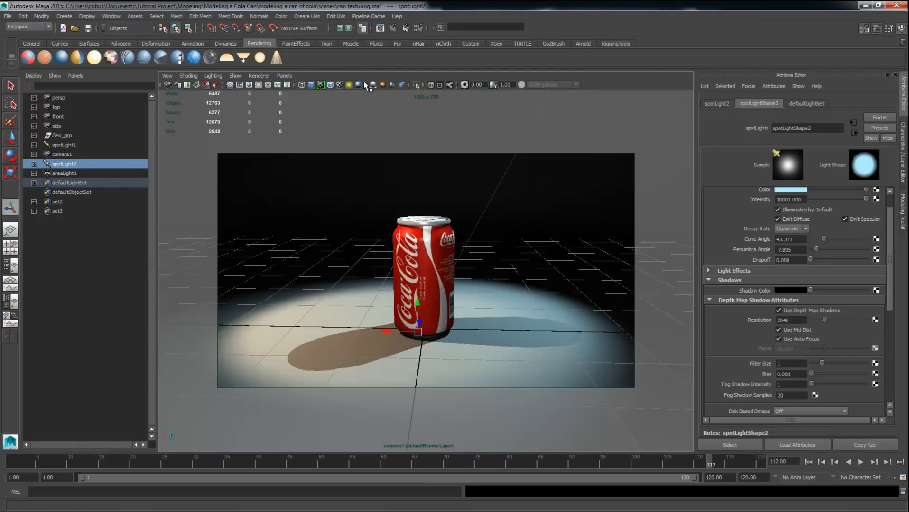
pyautogui.click(380, 27)
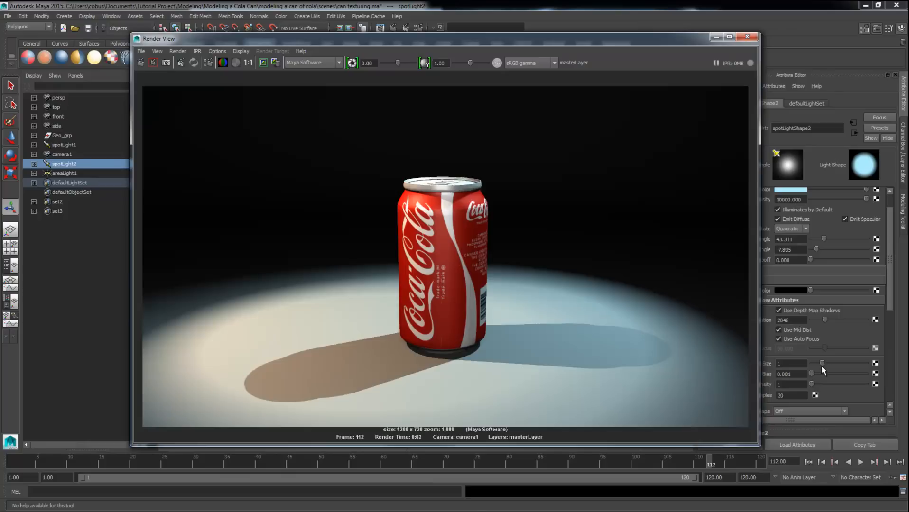
# Set the second spot light's depth map shadow Filter Size to 5 and re-render the frame.
pyautogui.moveTo(822, 363); pyautogui.dragTo(869, 363)
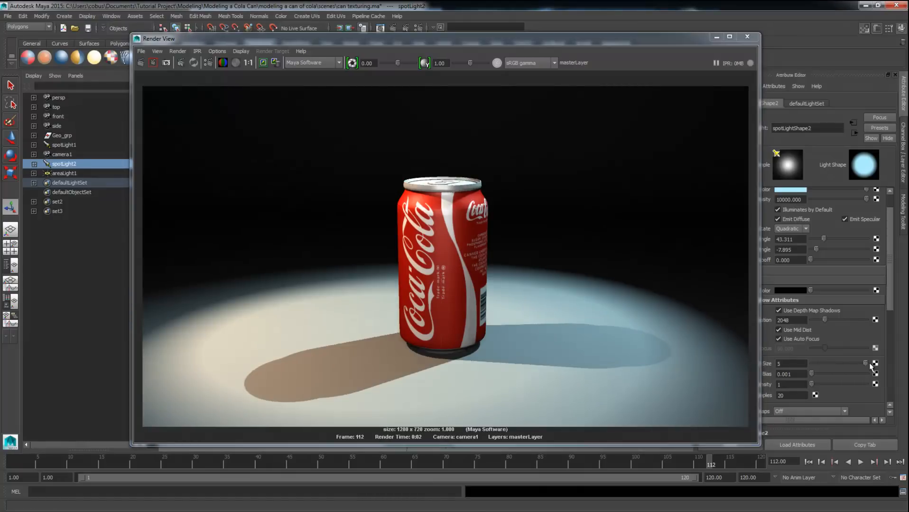
pyautogui.click(141, 63)
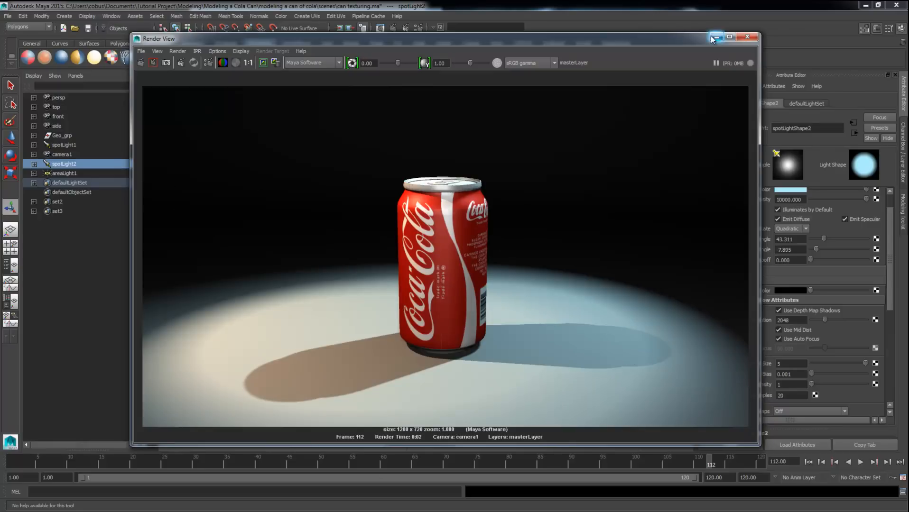
# Load the Mayatomr.mll mental ray plug-in and set it to auto load in the Plug-in Manager.
pyautogui.click(321, 63)
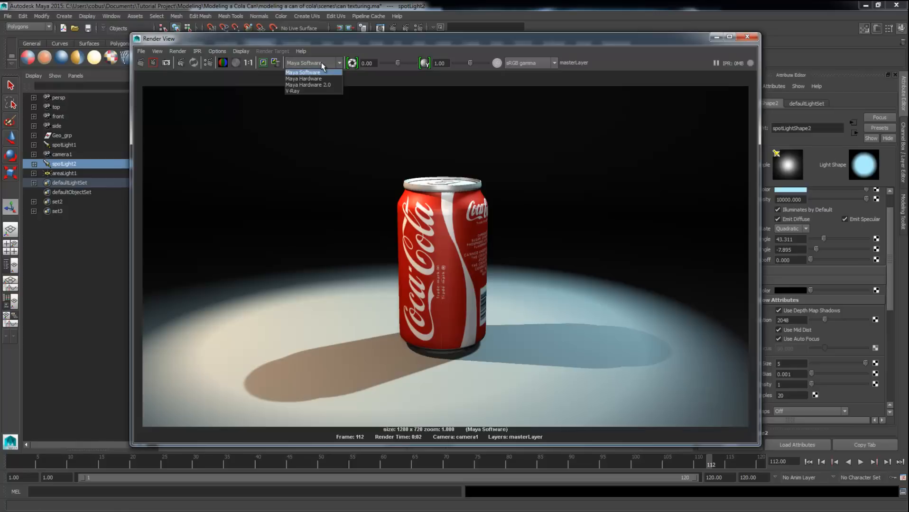
pyautogui.click(313, 72)
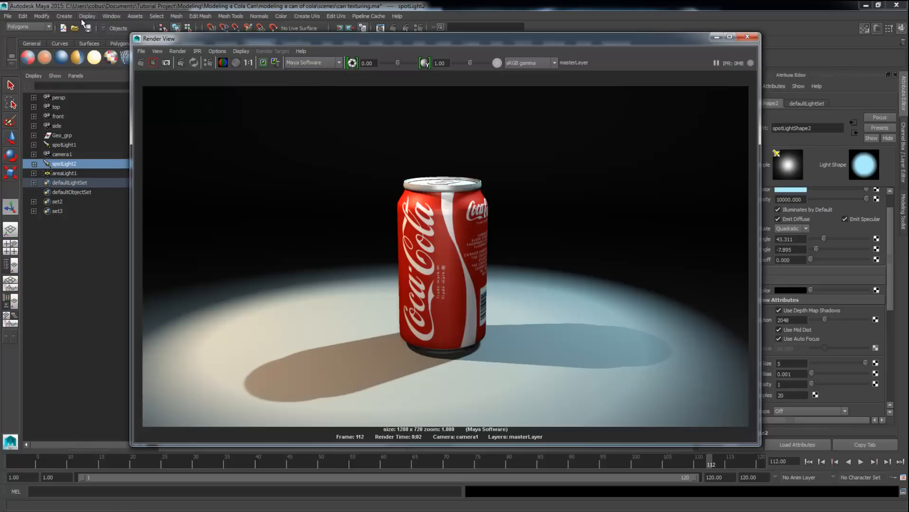
pyautogui.click(107, 17)
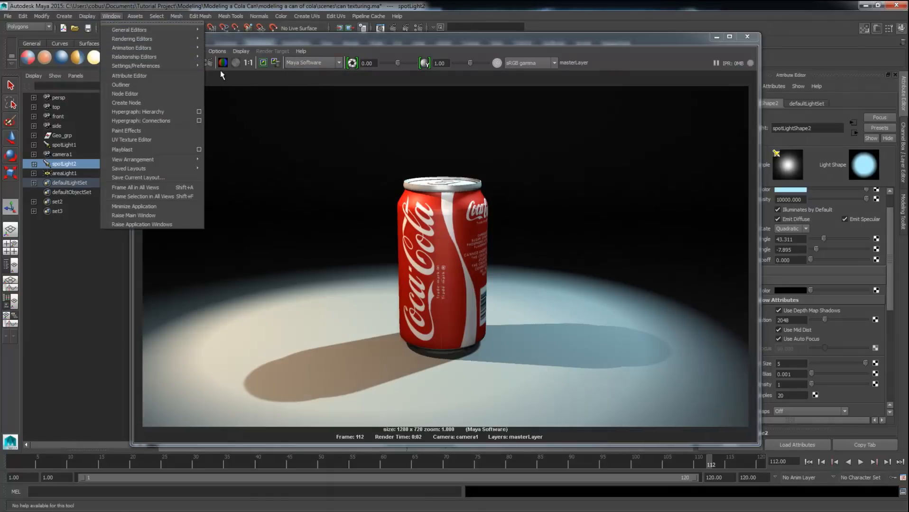
pyautogui.moveTo(199, 65)
pyautogui.click(241, 144)
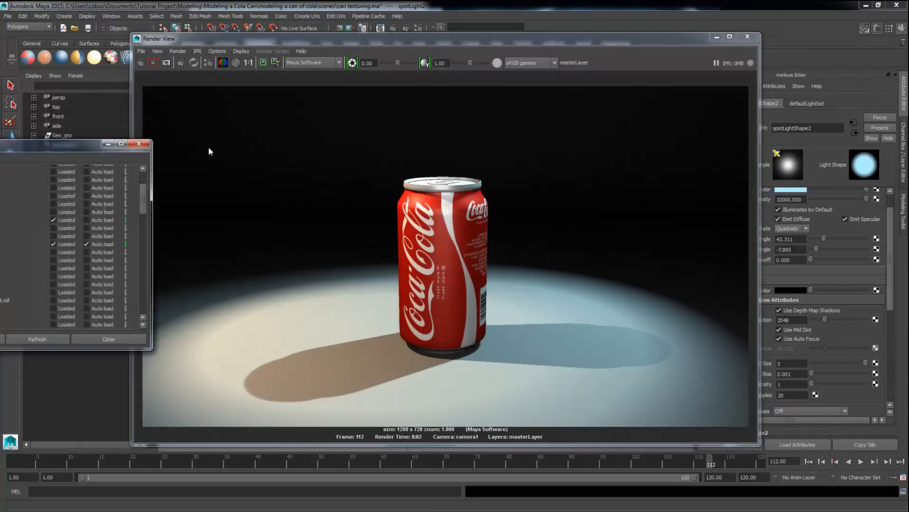
pyautogui.moveTo(672, 232); pyautogui.dragTo(644, 350)
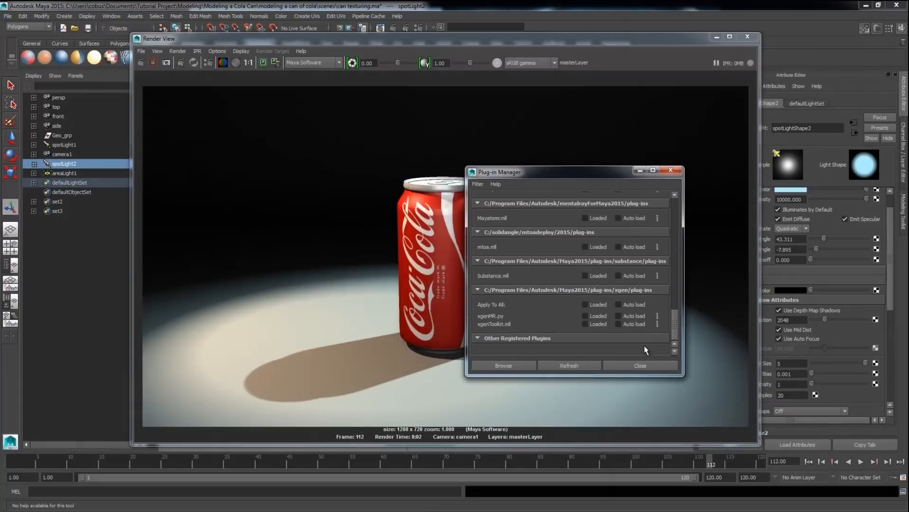
pyautogui.click(585, 218)
pyautogui.click(618, 218)
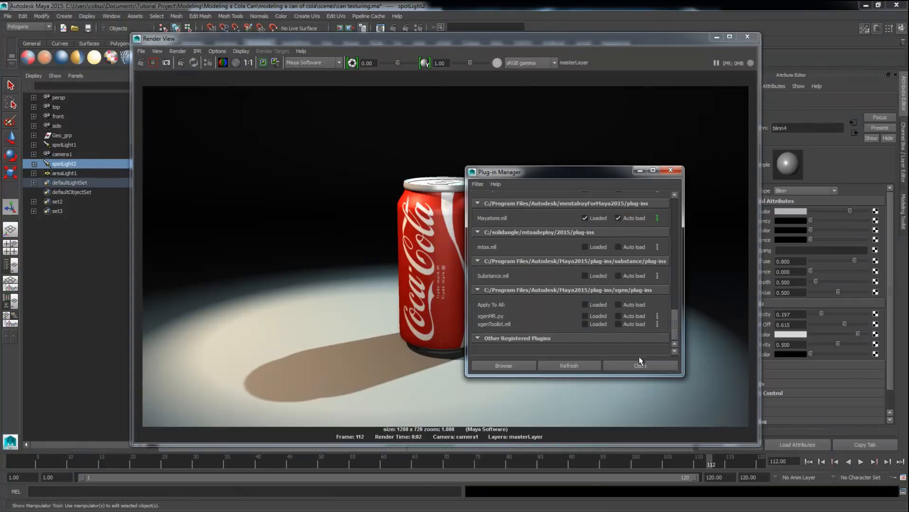
pyautogui.click(634, 368)
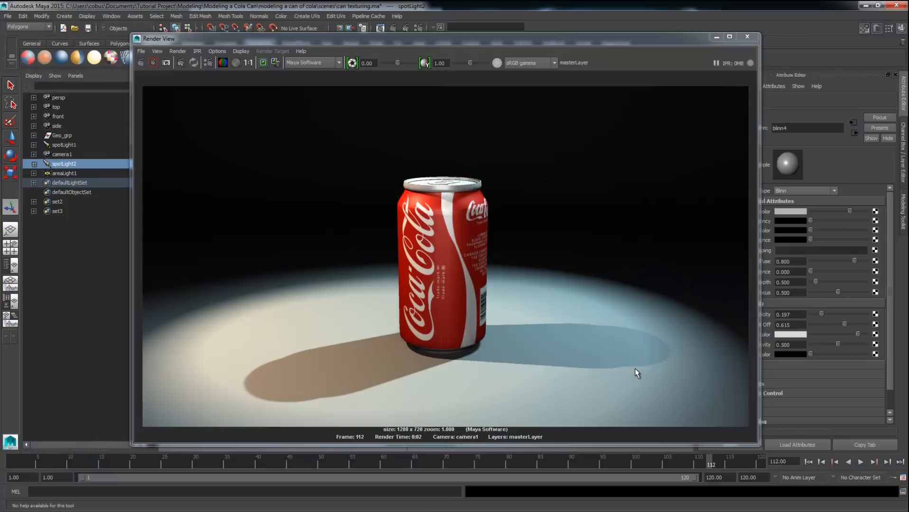
# Switch the Render View's renderer to mental ray and render the current frame.
pyautogui.click(329, 63)
pyautogui.click(317, 97)
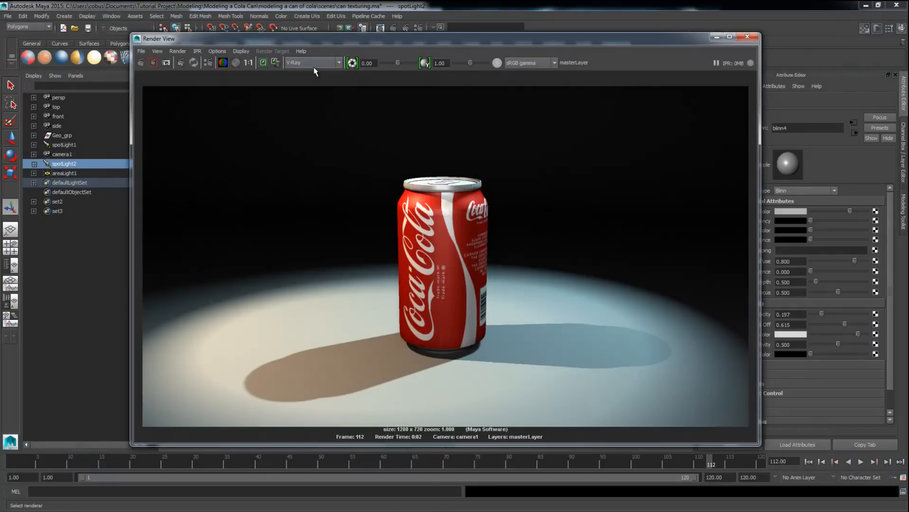
pyautogui.click(313, 66)
pyautogui.click(307, 97)
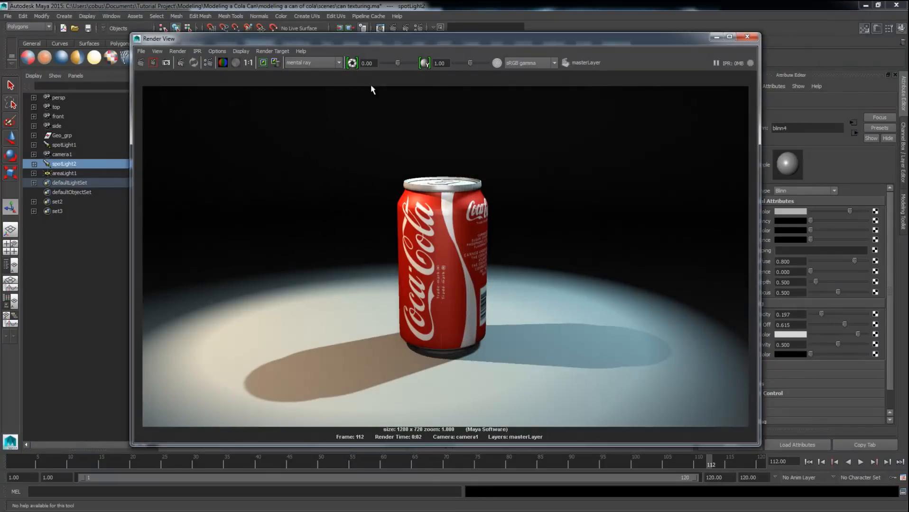
pyautogui.click(141, 63)
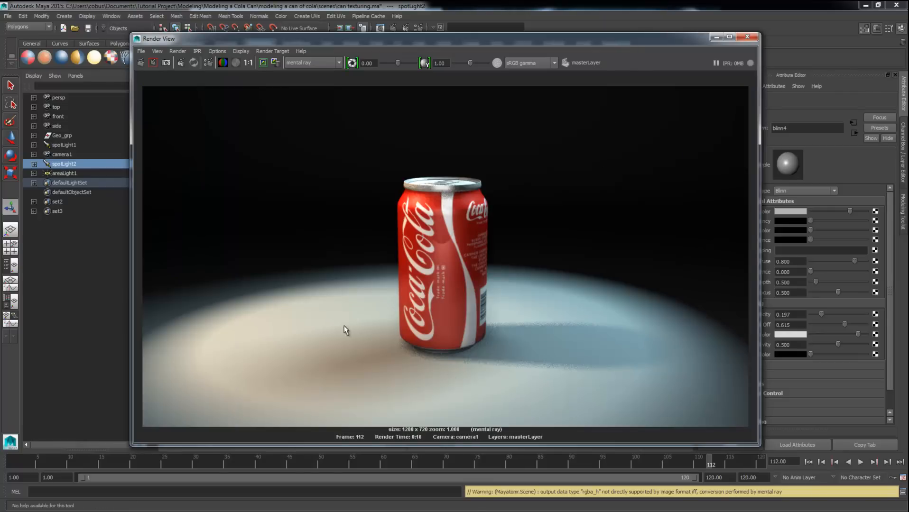
# Turn off depth map shadows for the first spot light and turn on its ray trace shadows.
pyautogui.click(61, 144)
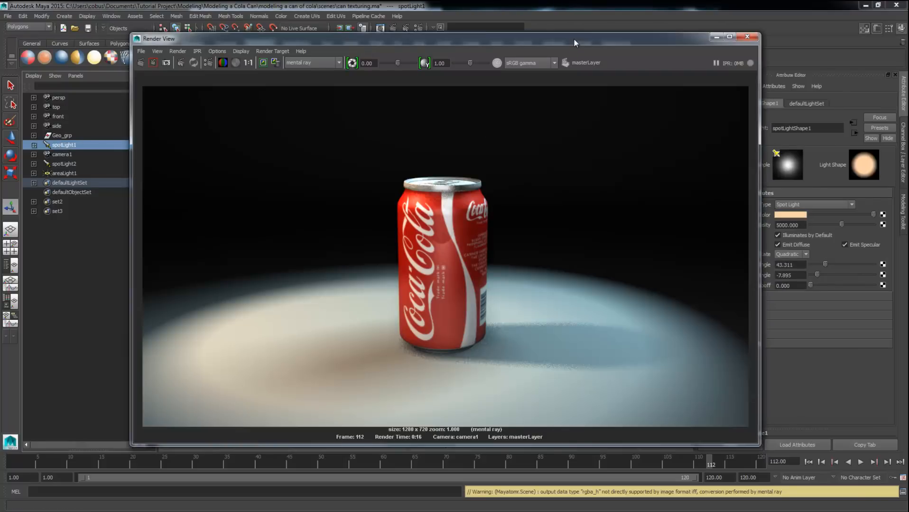
pyautogui.moveTo(573, 37); pyautogui.dragTo(469, 32)
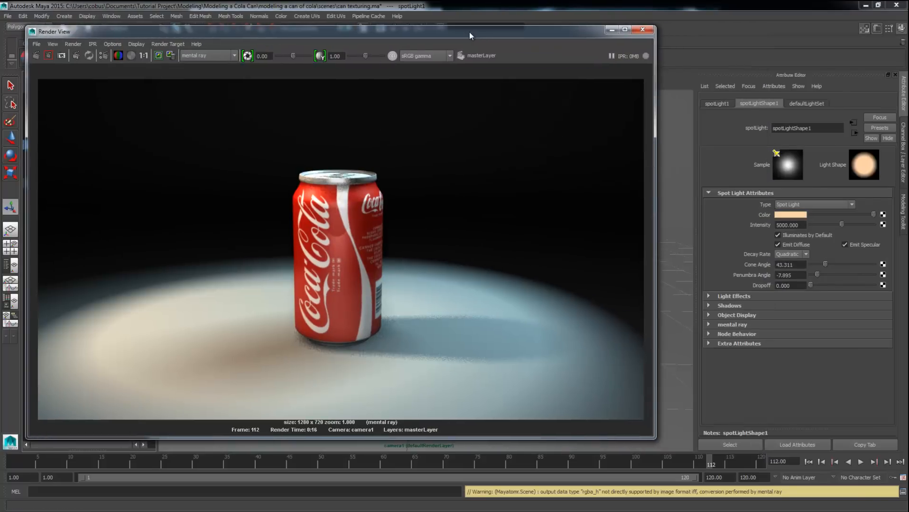
pyautogui.click(721, 306)
pyautogui.scroll(-2, 800, 363)
pyautogui.click(778, 308)
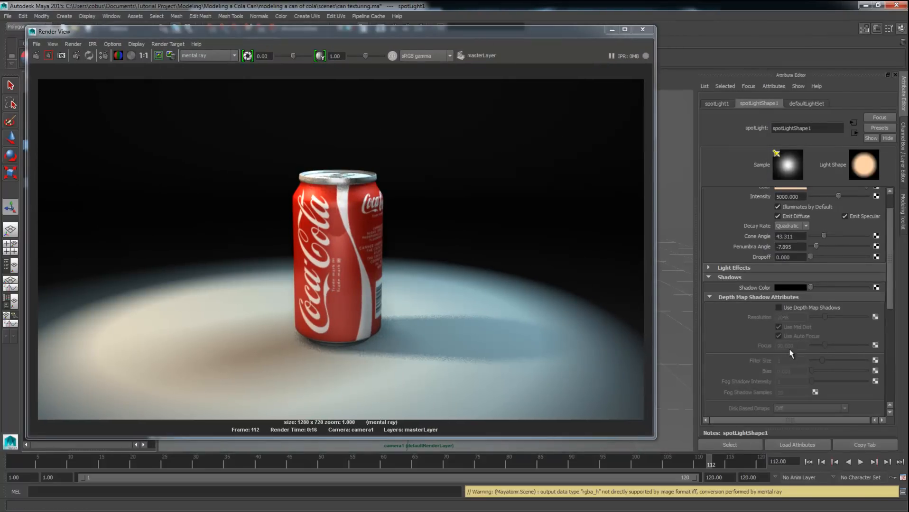
pyautogui.scroll(-8, 778, 315)
pyautogui.click(778, 340)
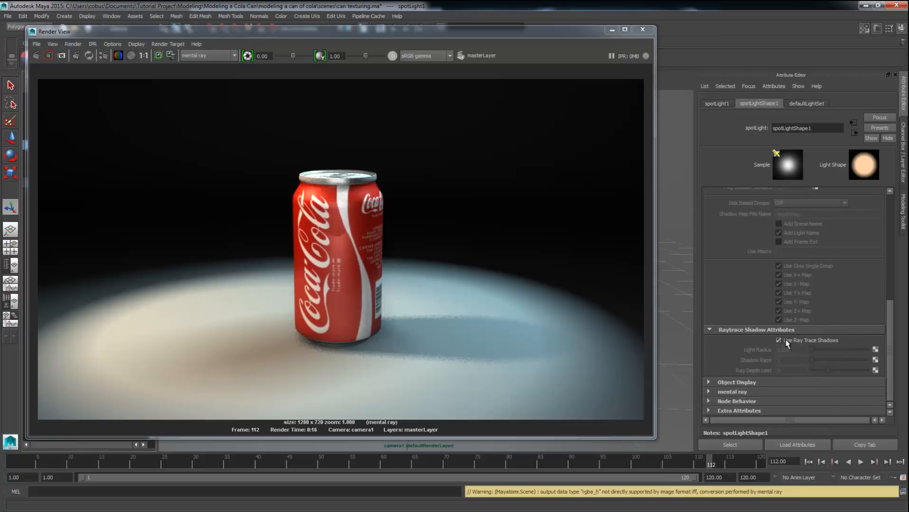
# Set the first spot light's ray trace Light Radius to 3 and Shadow Rays to 12, and re-render the frame.
pyautogui.click(796, 350)
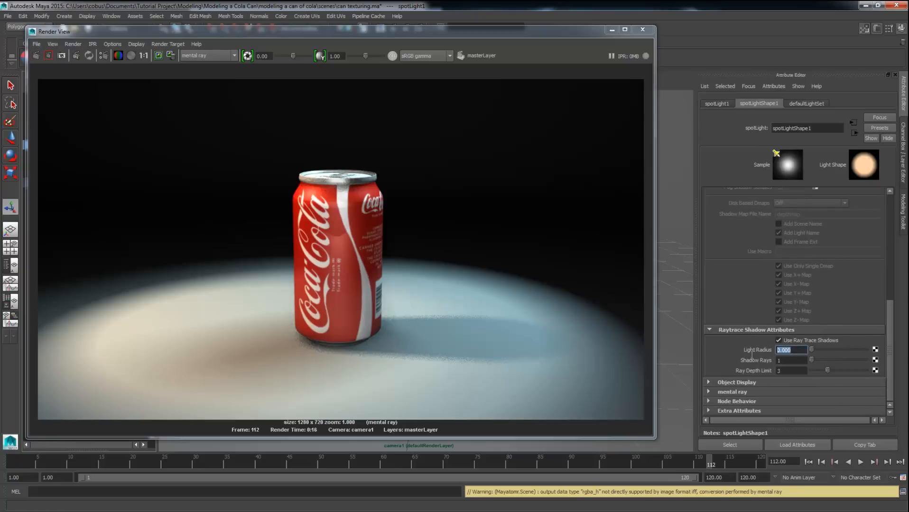
pyautogui.write('3')
pyautogui.press('Return')
pyautogui.press('Tab')
pyautogui.write('12')
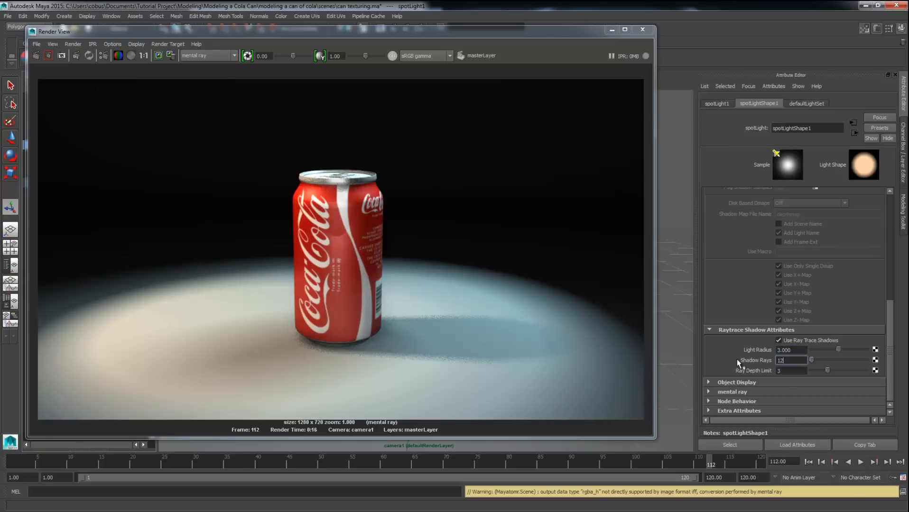
pyautogui.press('Return')
pyautogui.moveTo(432, 39); pyautogui.dragTo(502, 44)
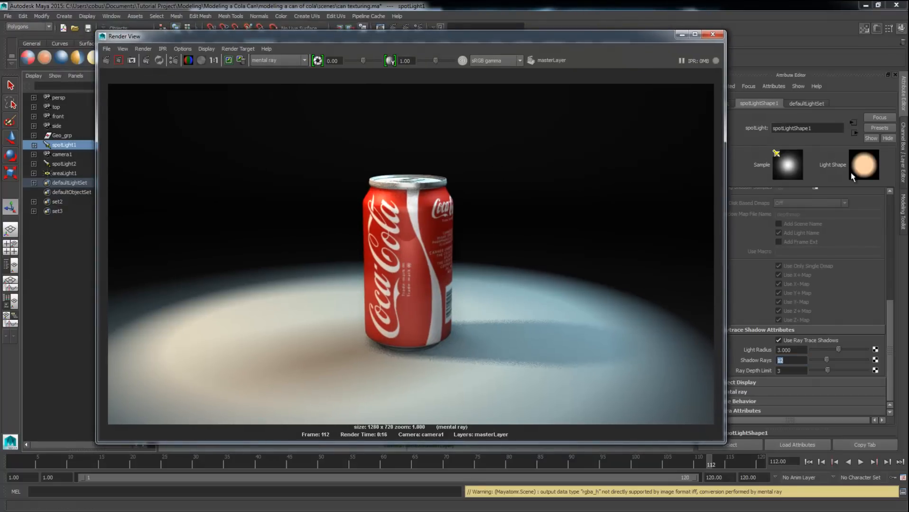
pyautogui.click(105, 60)
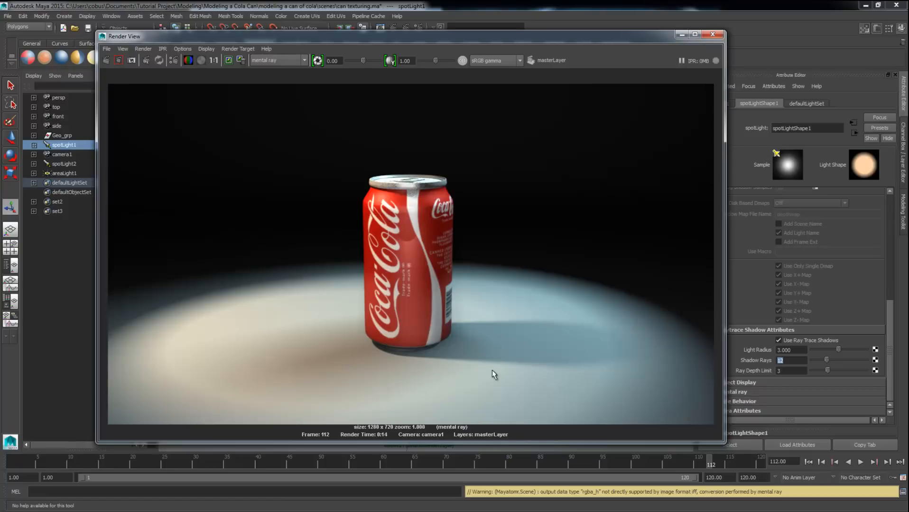
# Turn on ray trace shadows for the second spot light, set its Light Radius to 1 and re-render.
pyautogui.click(54, 164)
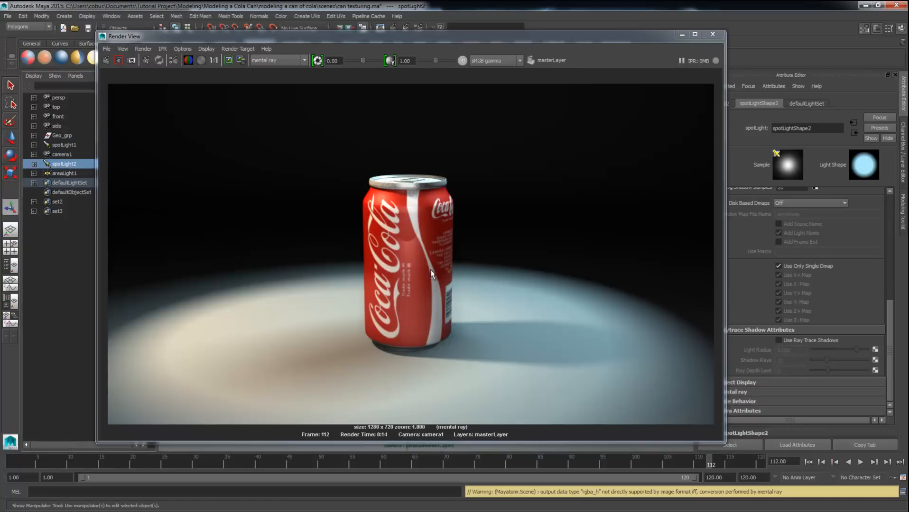
pyautogui.doubleClick(793, 350)
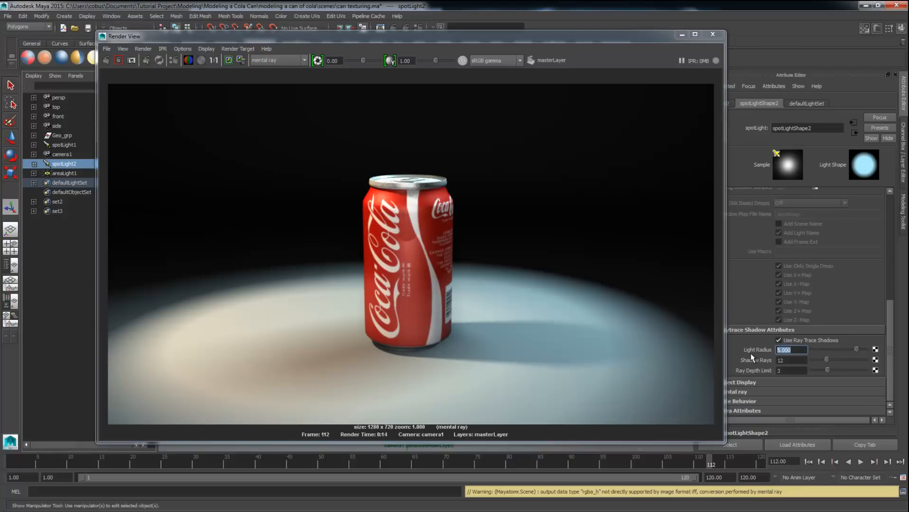
pyautogui.write('1')
pyautogui.press('Return')
pyautogui.click(106, 60)
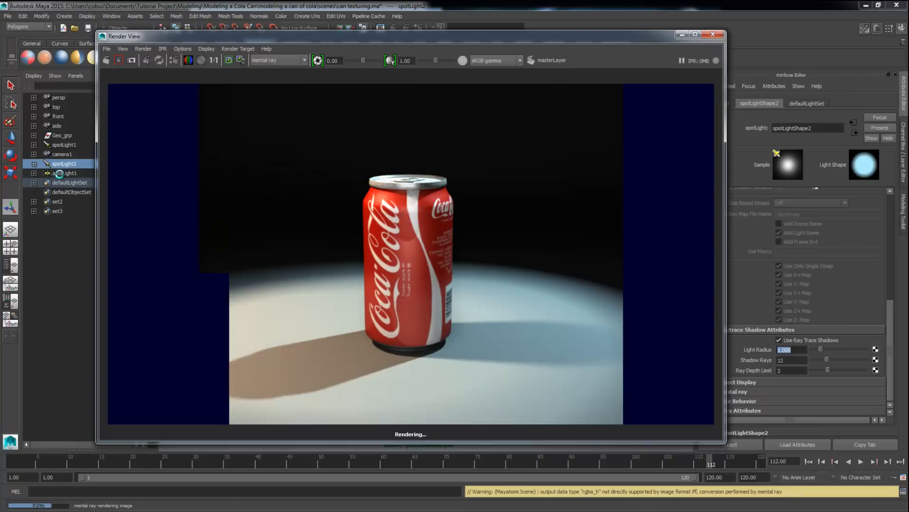
# Switch the area light from depth map shadows to ray trace shadows and render the frame again.
pyautogui.click(61, 173)
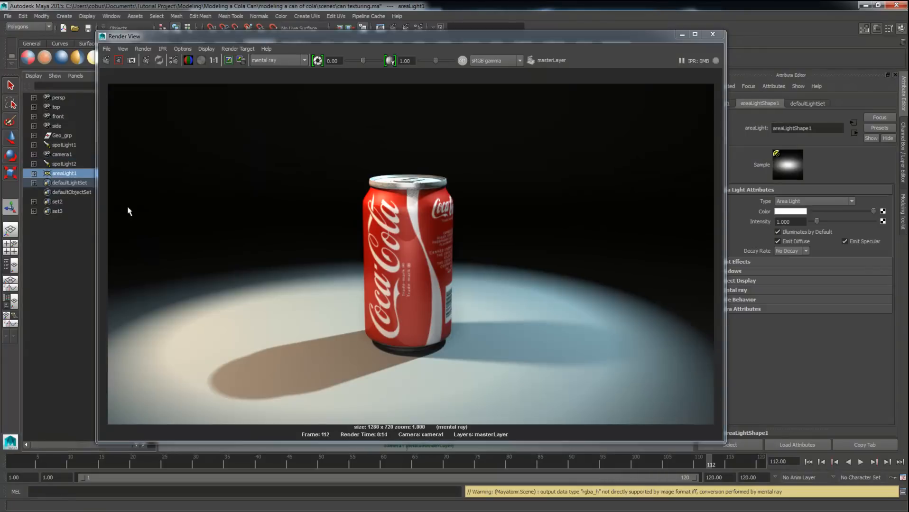
pyautogui.click(743, 262)
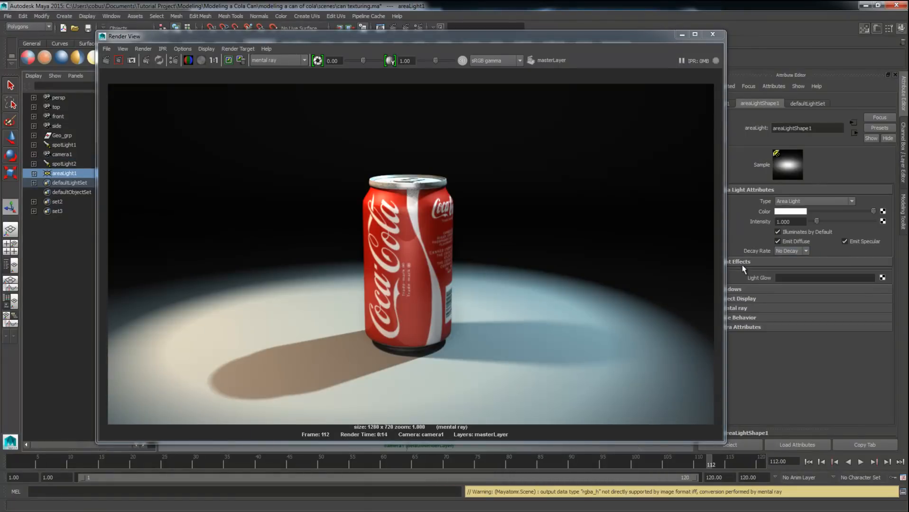
pyautogui.click(738, 289)
pyautogui.click(780, 319)
pyautogui.scroll(-3, 797, 361)
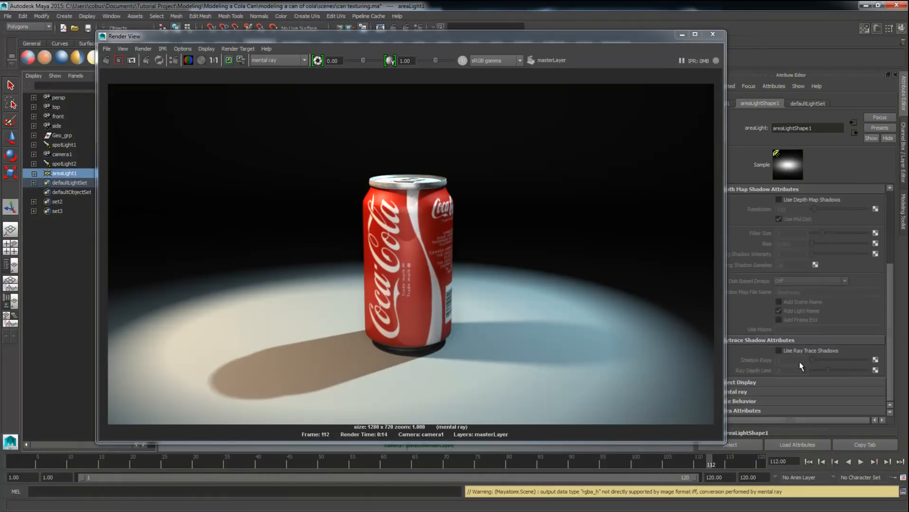
pyautogui.click(800, 353)
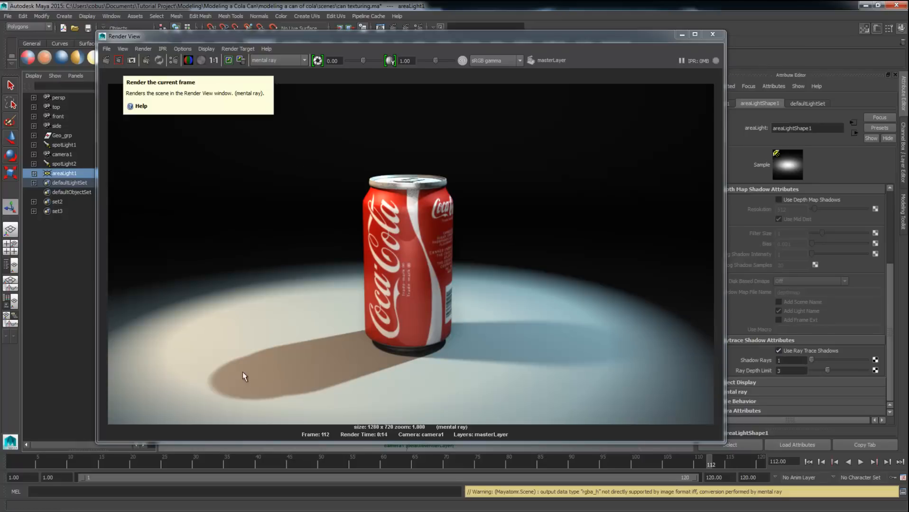
pyautogui.click(106, 60)
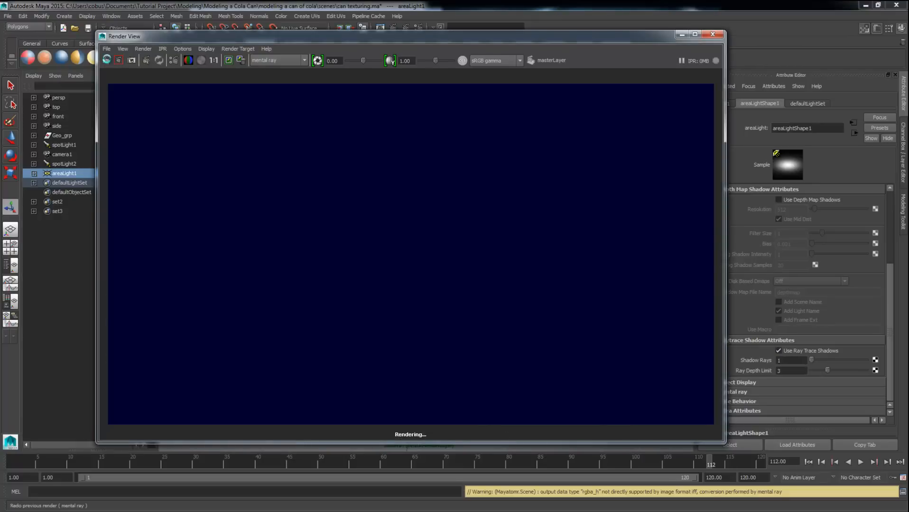